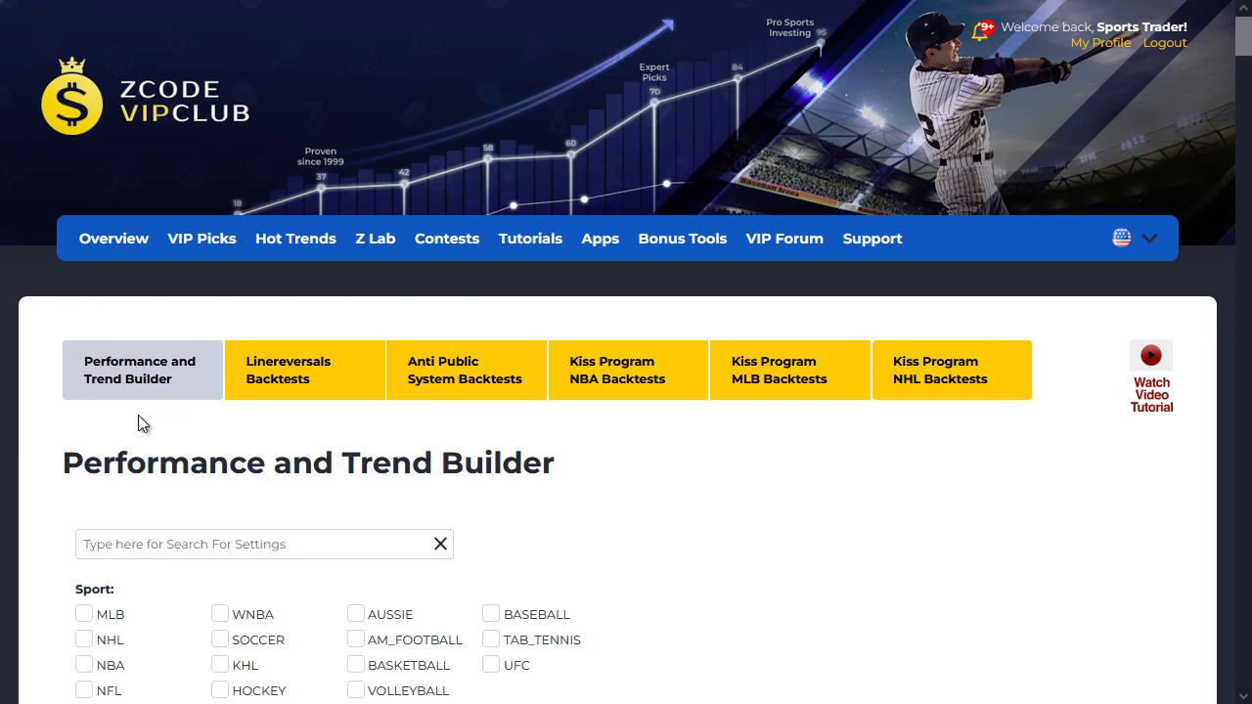
# - Look over the Performance and Trend Builder page and skim its filter settings
pyautogui.moveTo(589, 479); pyautogui.dragTo(69, 472)
pyautogui.click(672, 528)
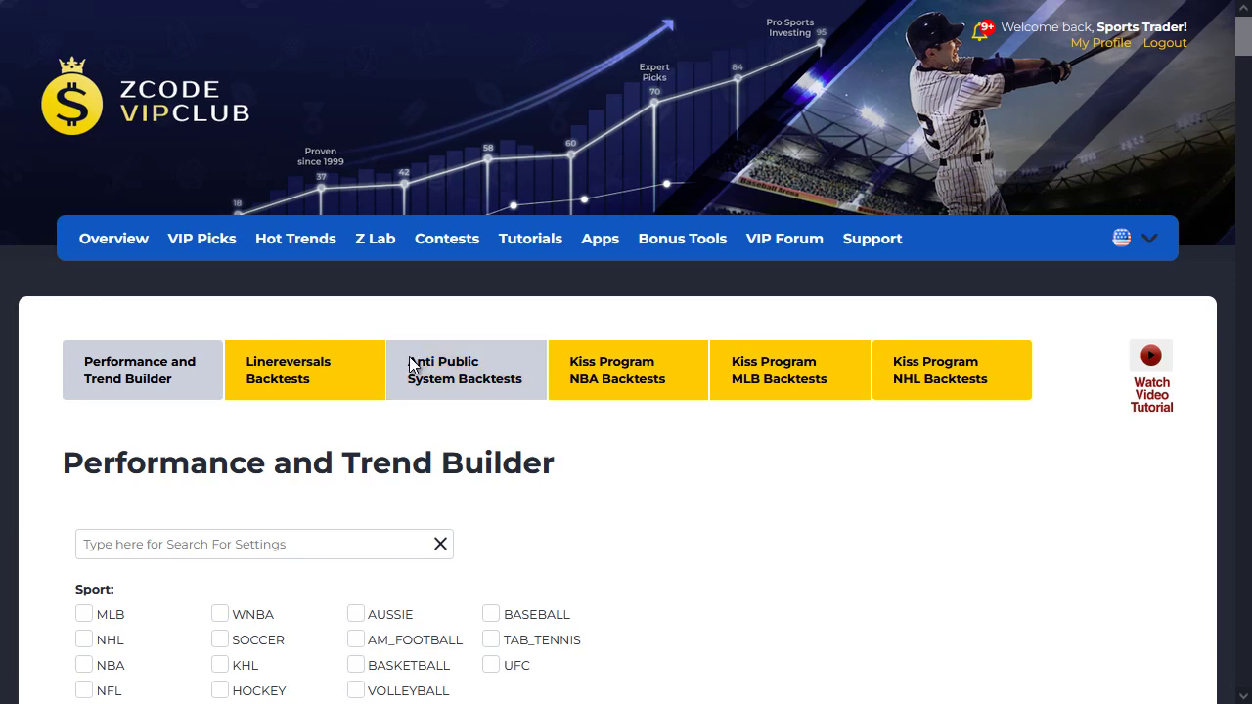
pyautogui.moveTo(389, 266)
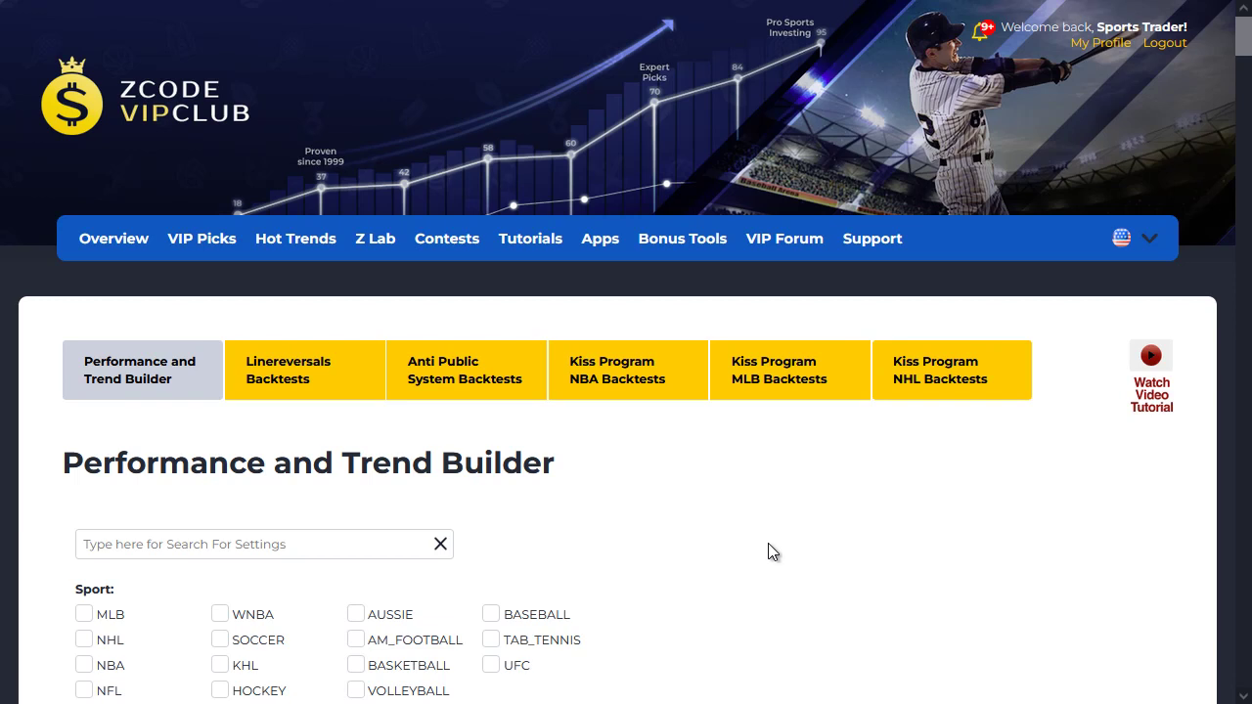
pyautogui.scroll(-3, 770, 481)
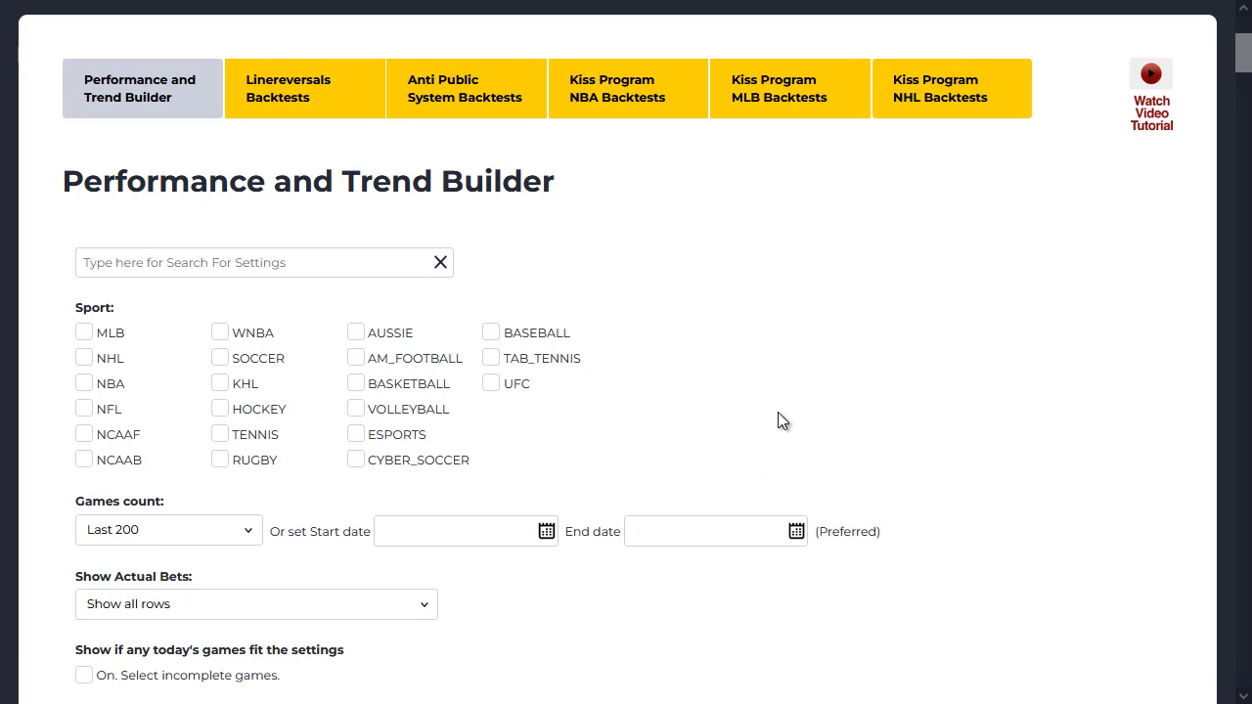
pyautogui.scroll(-9, 832, 421)
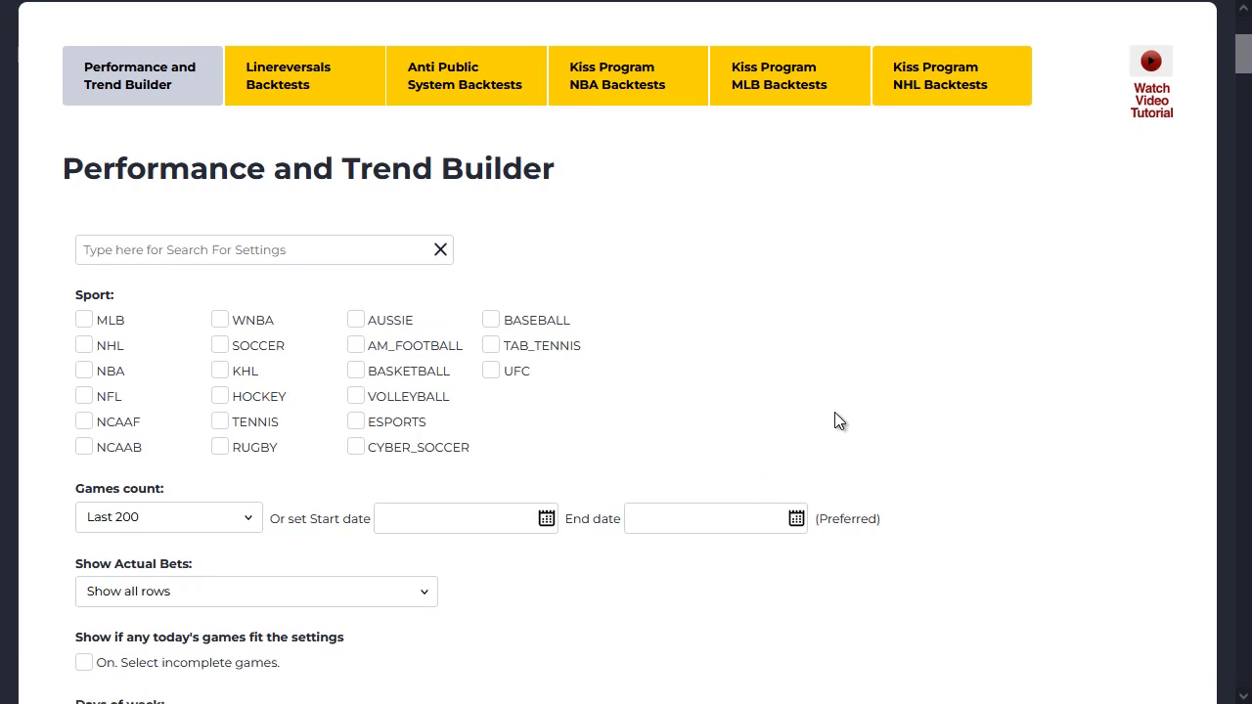
pyautogui.scroll(-20, 835, 431)
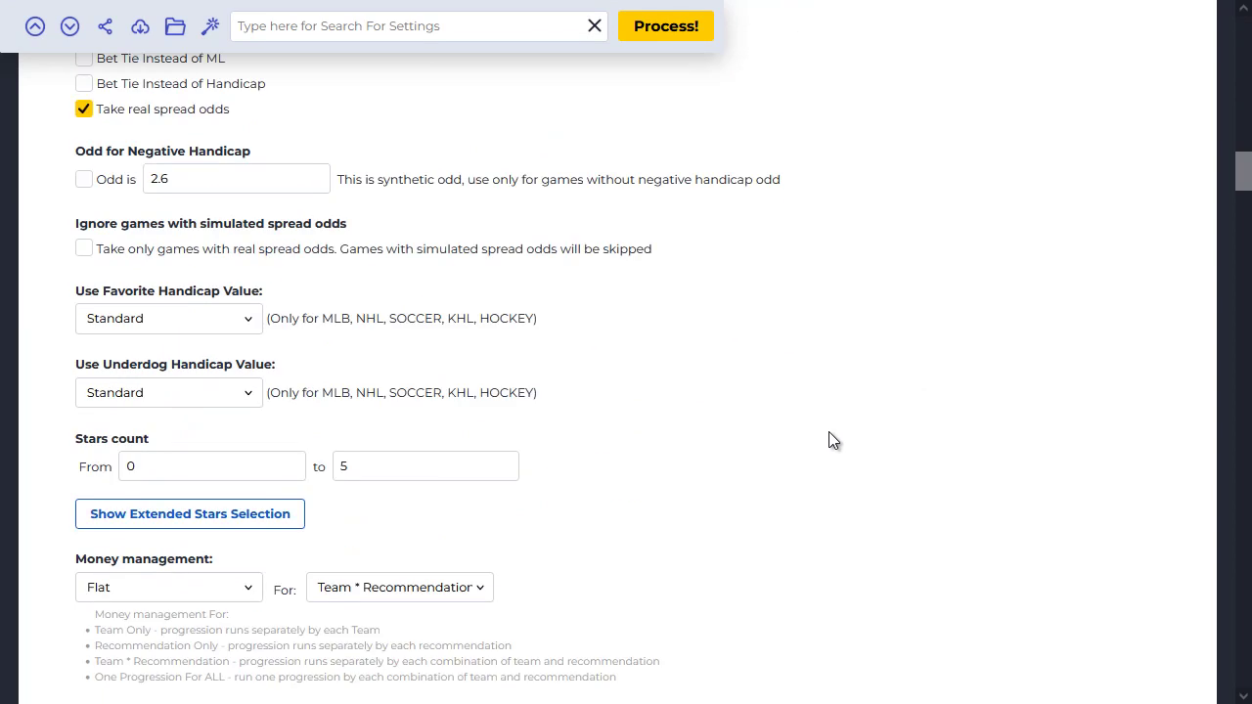
pyautogui.scroll(20, 834, 440)
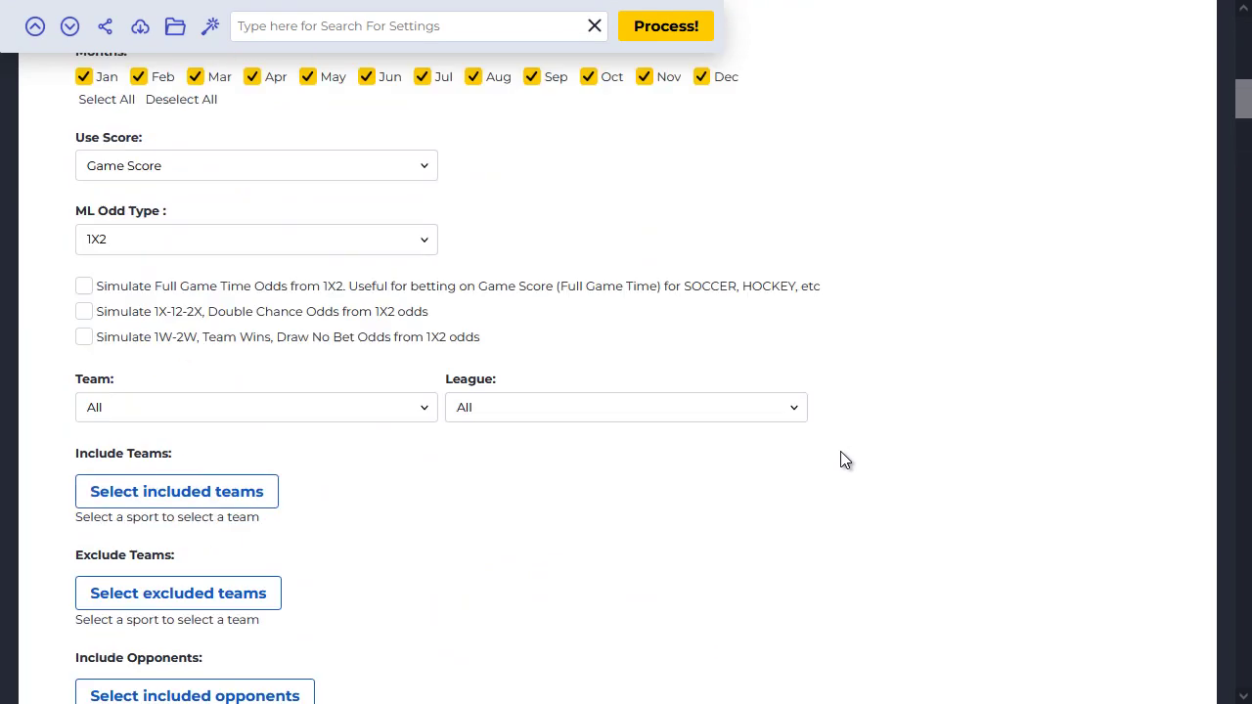
pyautogui.scroll(-2, 841, 452)
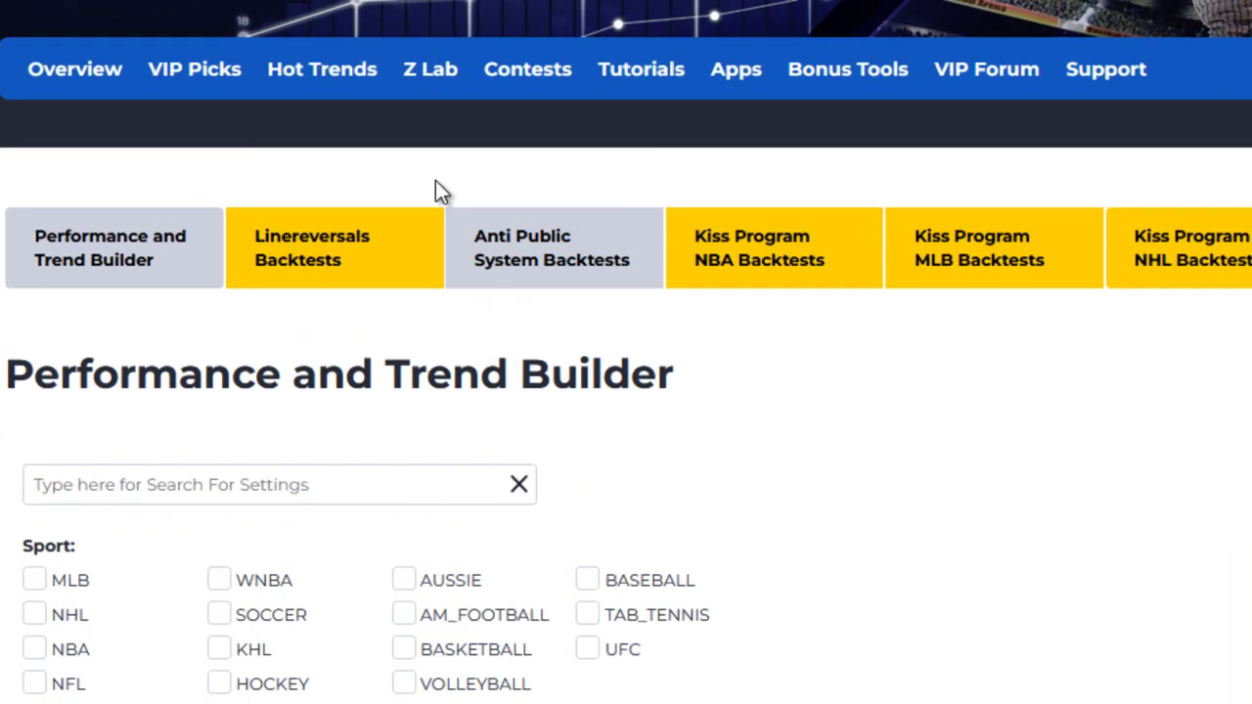
# - Go to the Z Lab overview page and open the Performance Trend Builder from its Level 3 research and backtest tools
pyautogui.moveTo(371, 65)
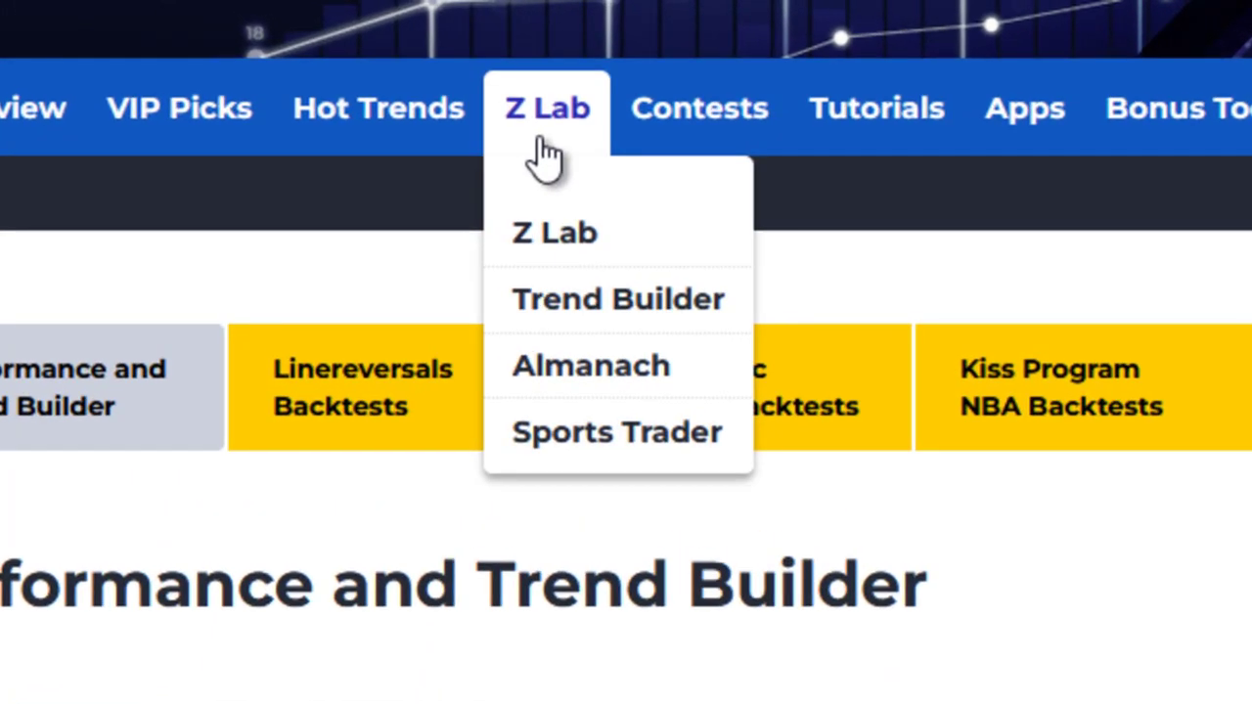
pyautogui.click(544, 249)
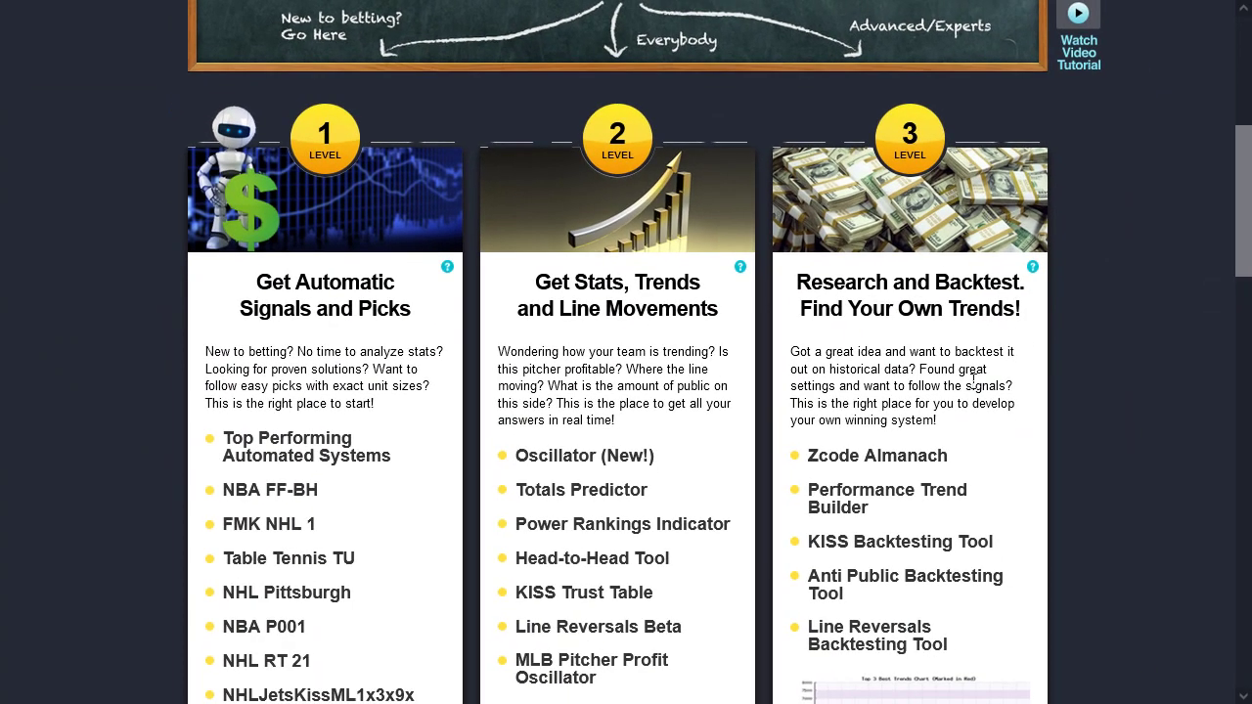
pyautogui.scroll(-1, 973, 384)
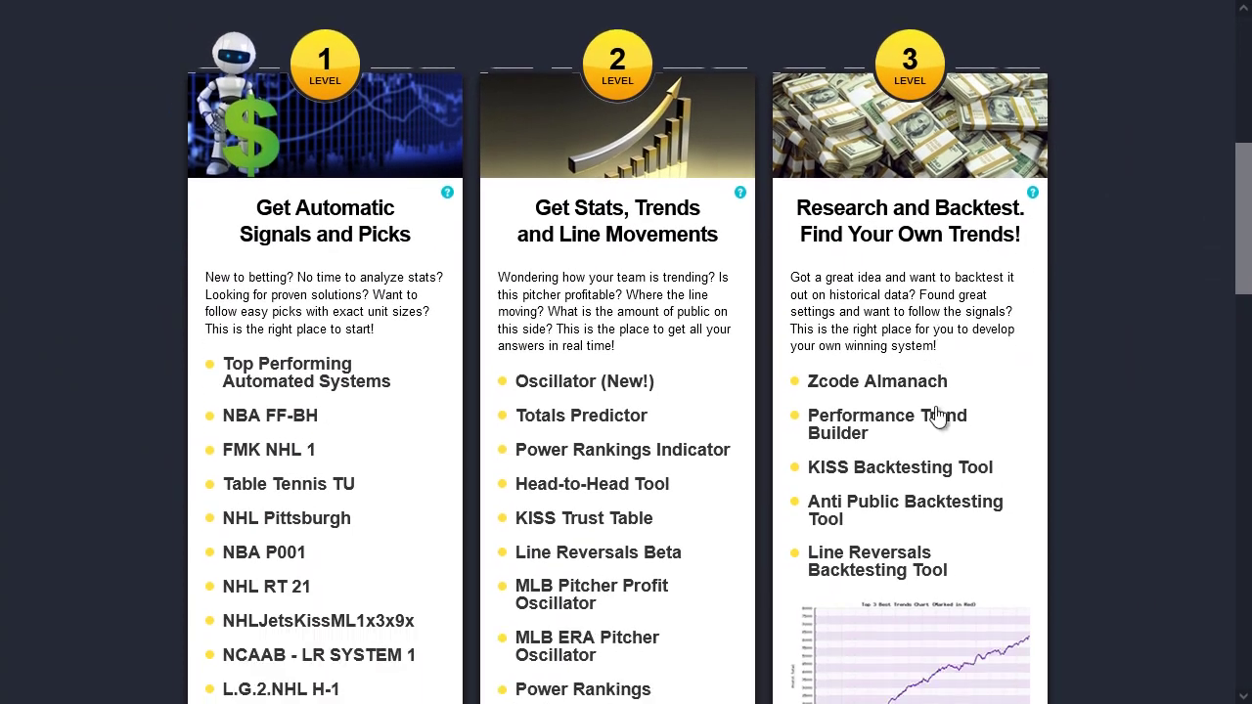
pyautogui.moveTo(805, 397); pyautogui.dragTo(957, 412)
pyautogui.click(959, 414)
pyautogui.click(839, 415)
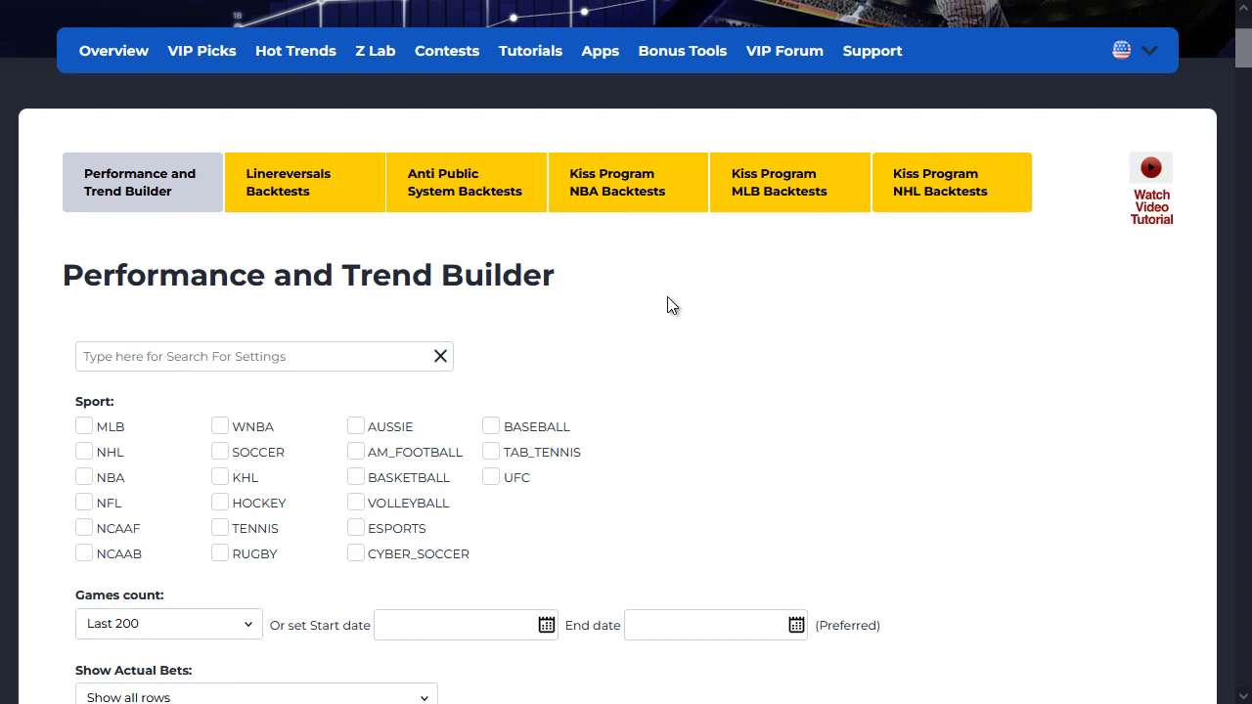
# - Examine the Trend Builder's settings from sport selection through odds filters, prediction percentages, skip-bet rules and market trend
pyautogui.scroll(-4, 692, 305)
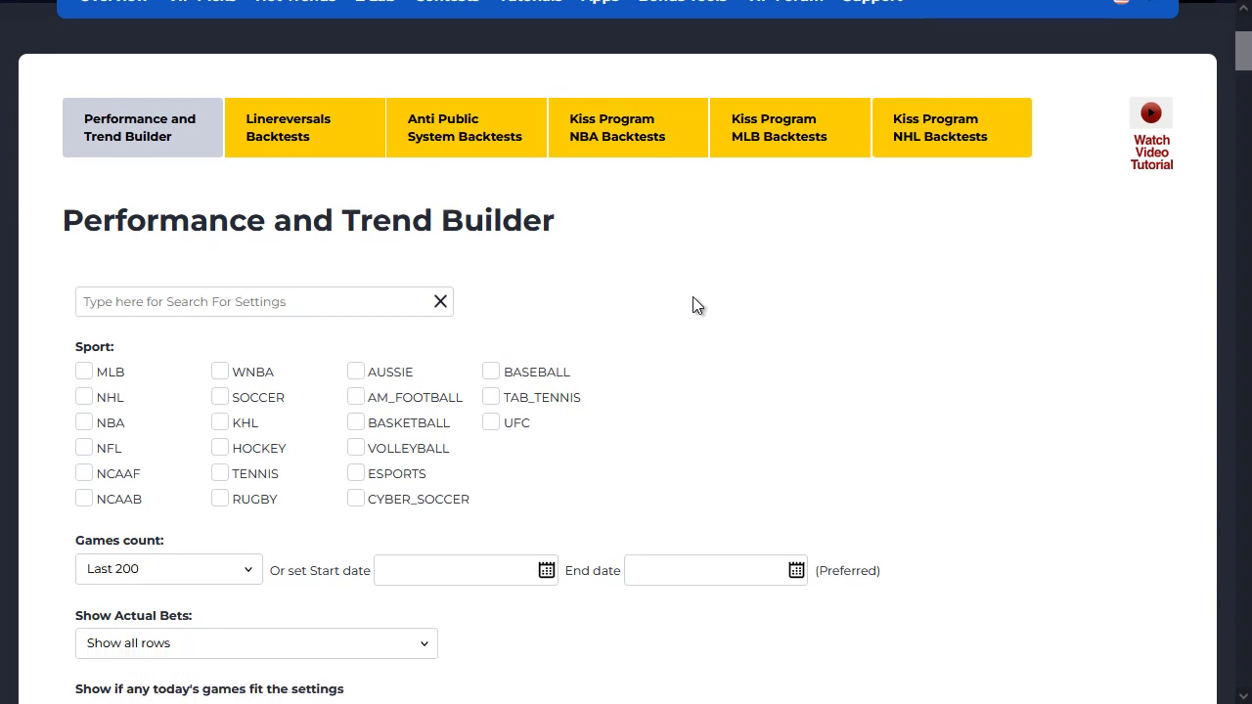
pyautogui.scroll(-2, 1238, 391)
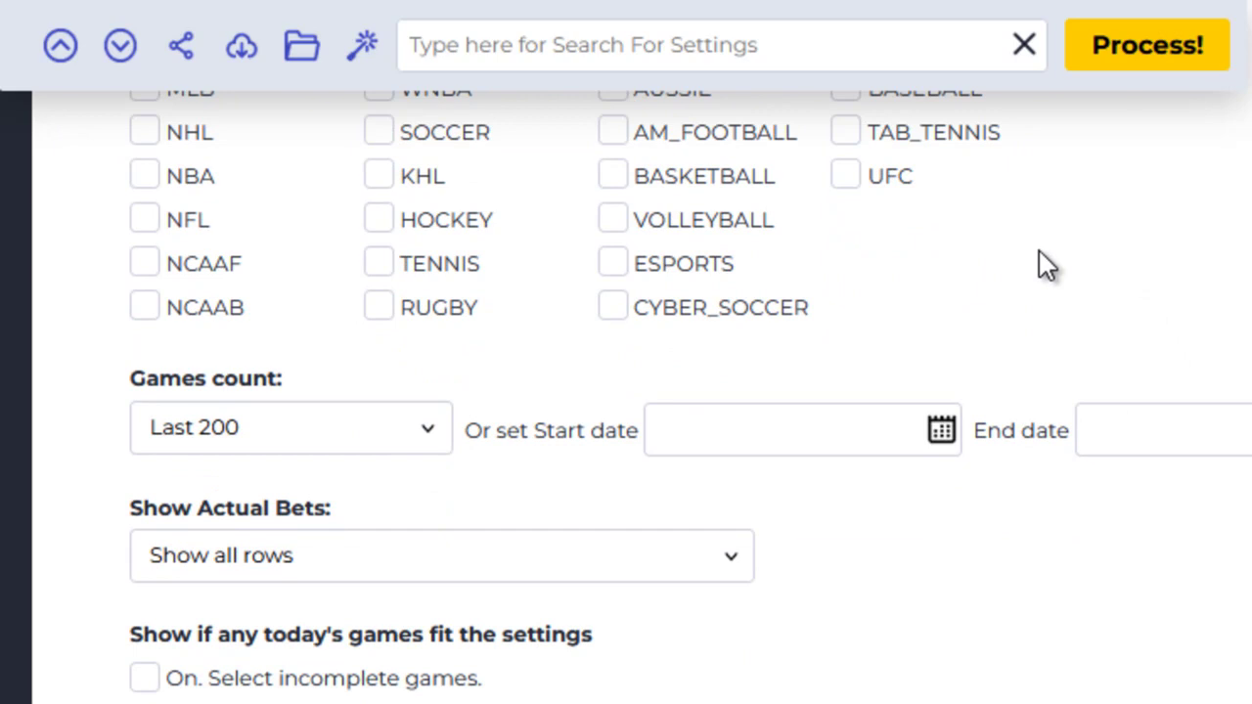
pyautogui.click(628, 49)
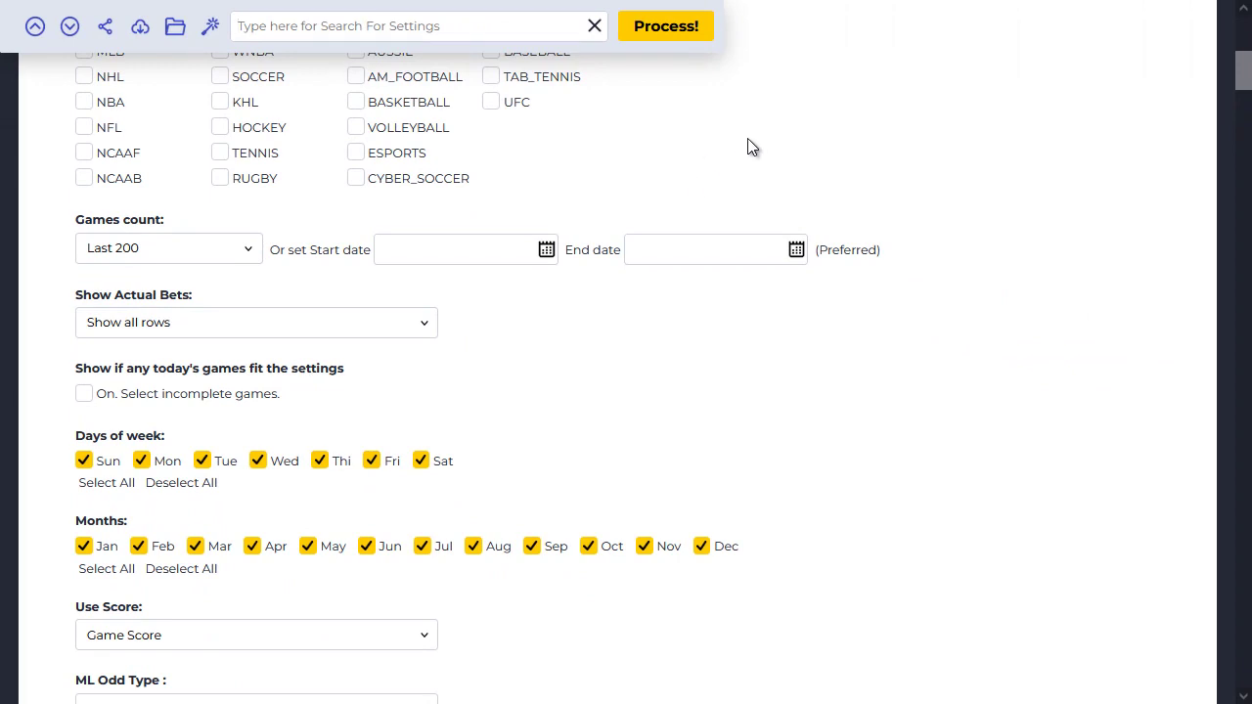
pyautogui.scroll(-1, 723, 144)
pyautogui.scroll(-15, 718, 157)
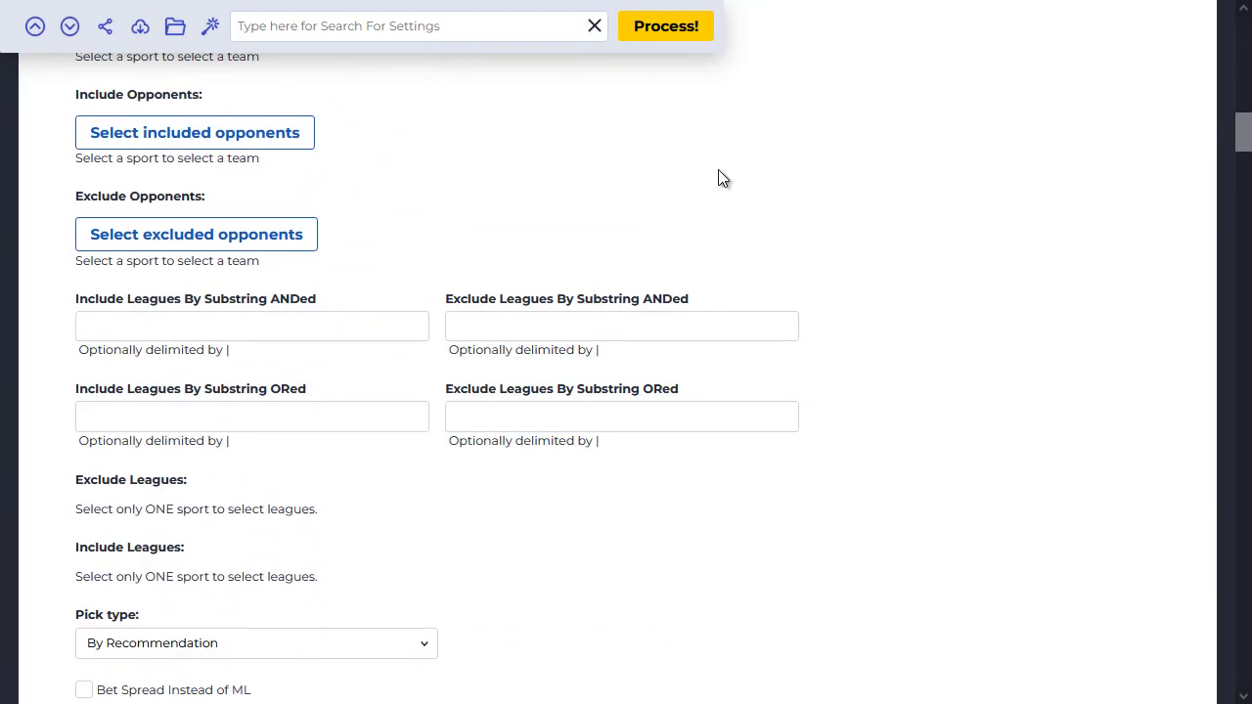
pyautogui.scroll(-20, 721, 182)
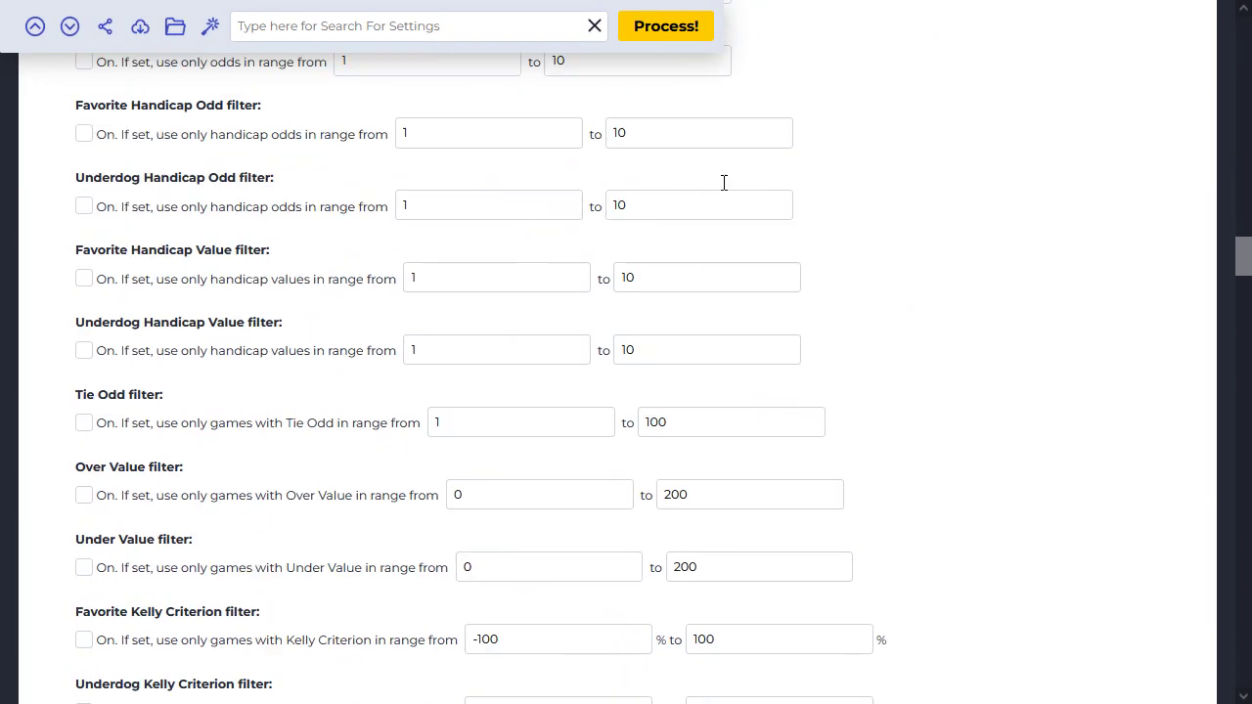
pyautogui.scroll(-20, 722, 191)
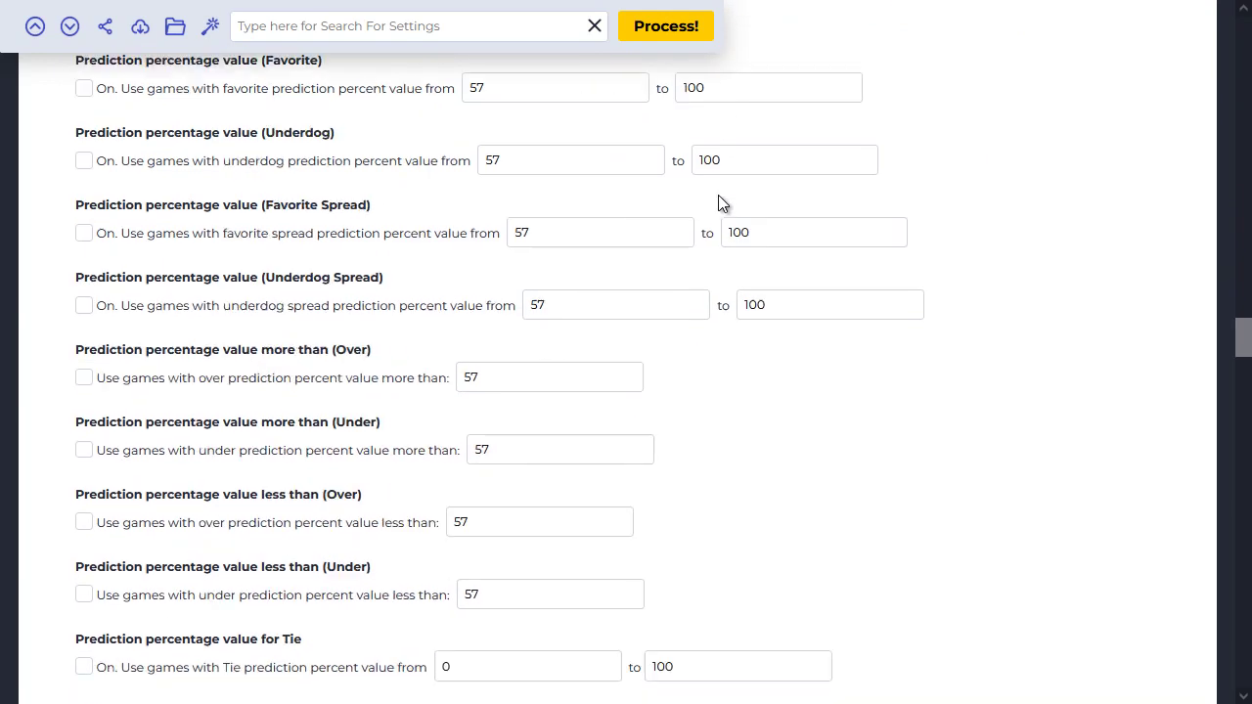
pyautogui.scroll(-20, 717, 205)
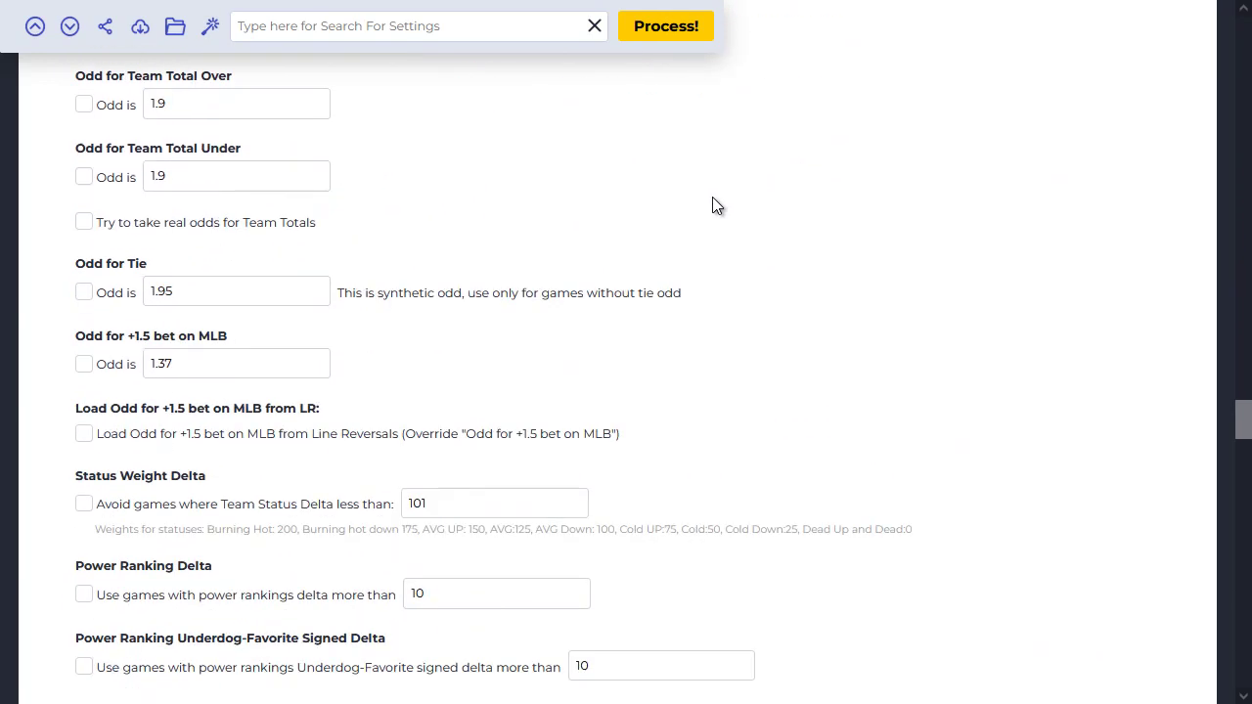
pyautogui.scroll(-15, 710, 208)
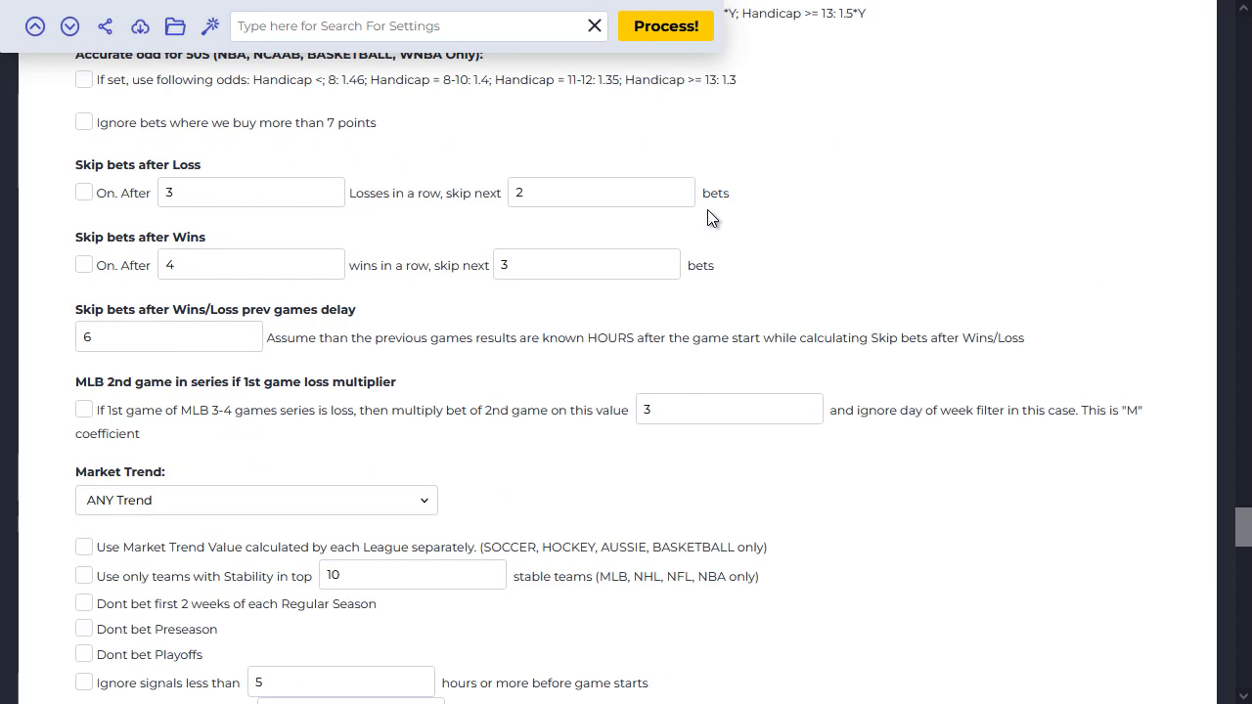
pyautogui.scroll(-7, 707, 208)
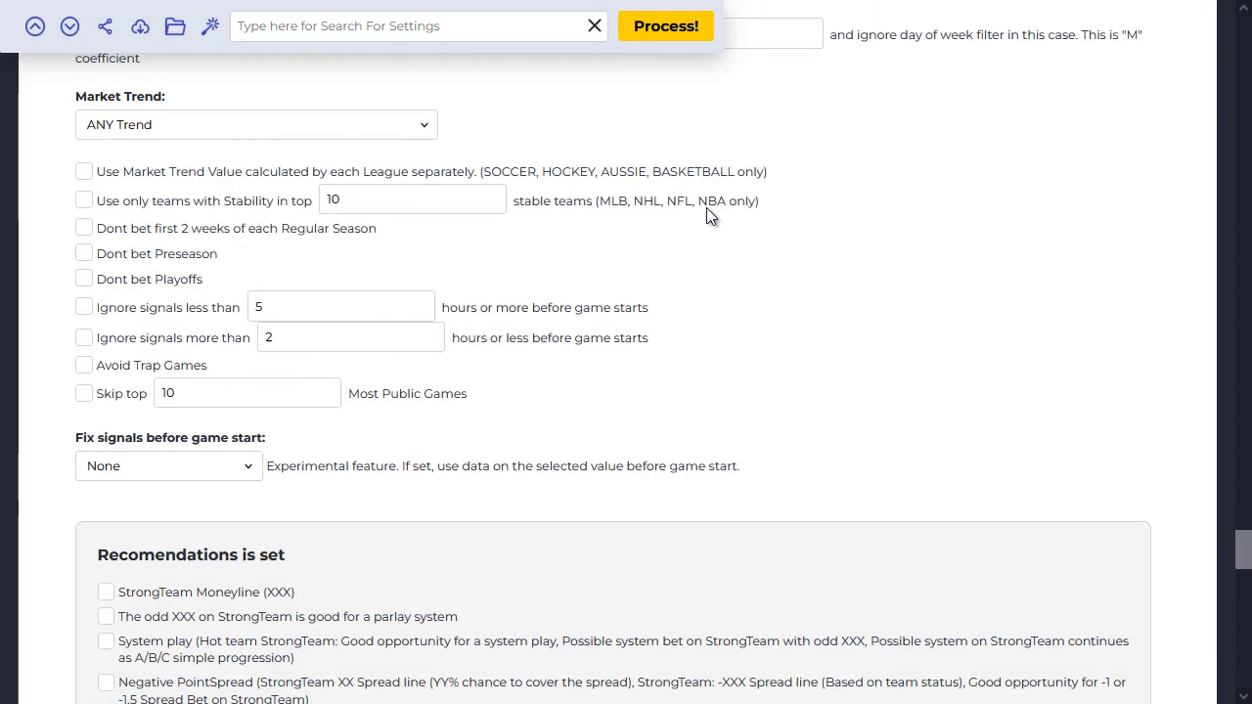
pyautogui.scroll(5, 702, 213)
pyautogui.scroll(20, 701, 207)
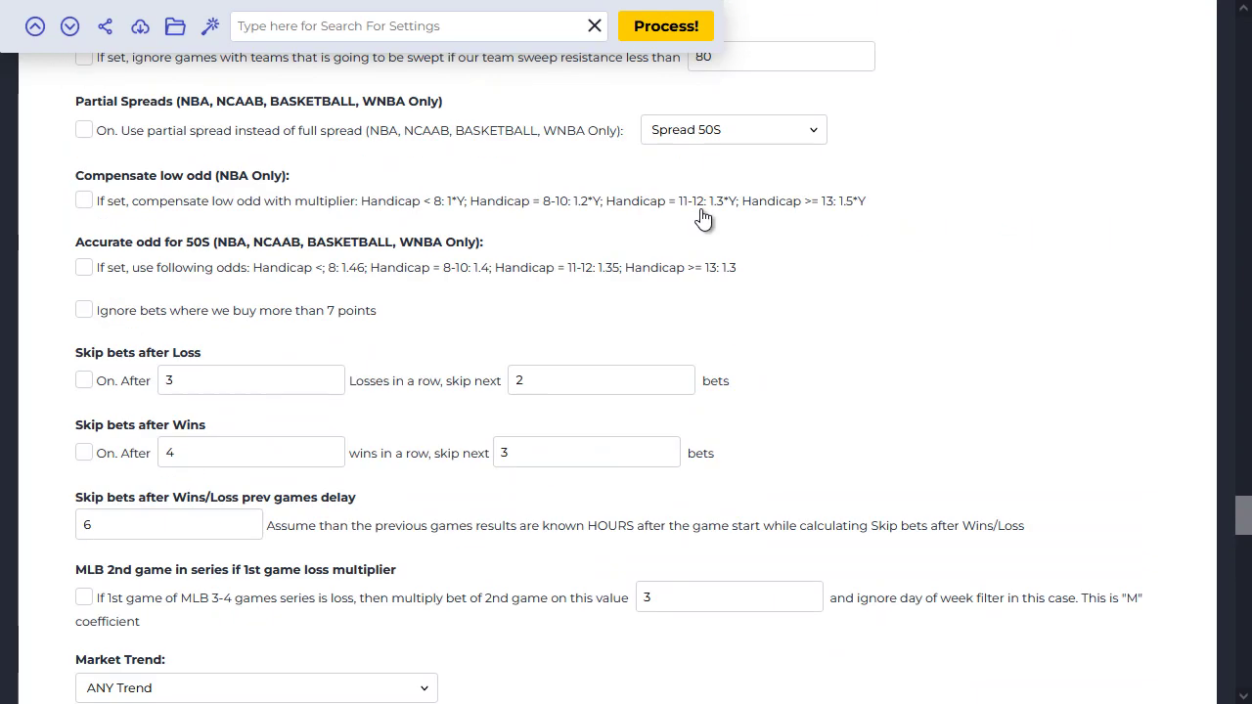
pyautogui.scroll(10, 700, 207)
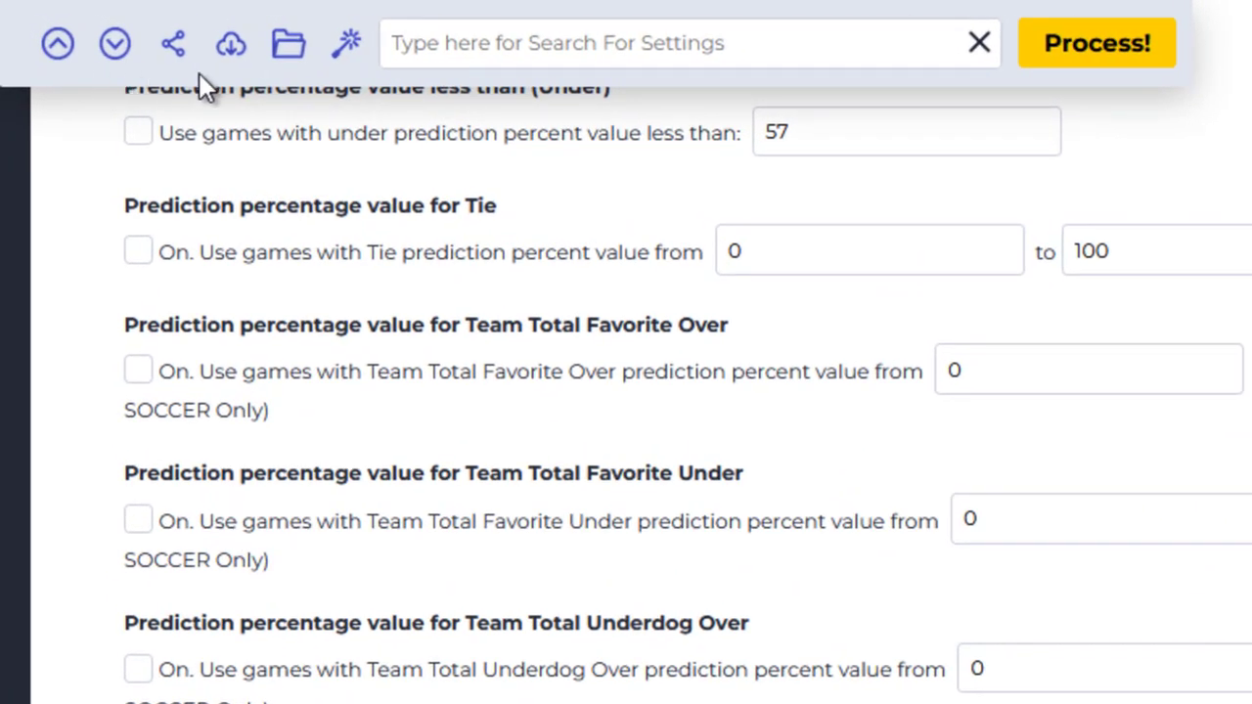
# - Return to the start of the settings form to view the sport and games count options
pyautogui.click(49, 46)
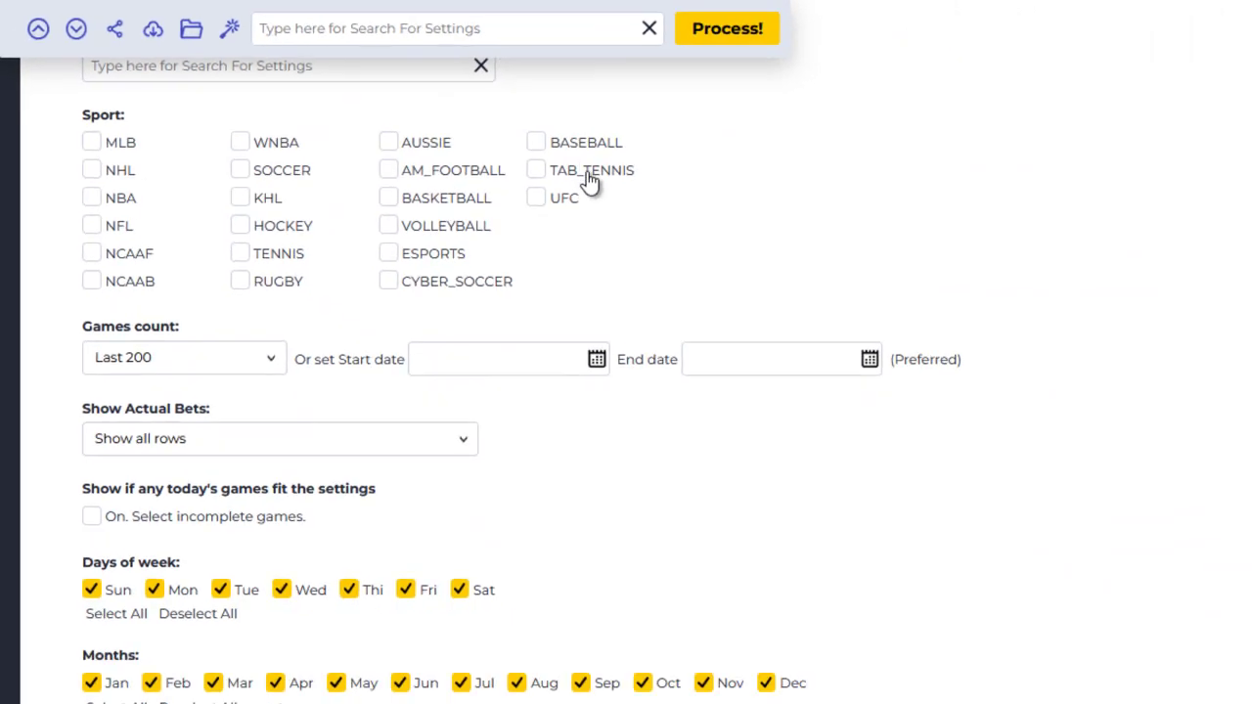
pyautogui.scroll(2, 631, 145)
pyautogui.scroll(-1, 590, 174)
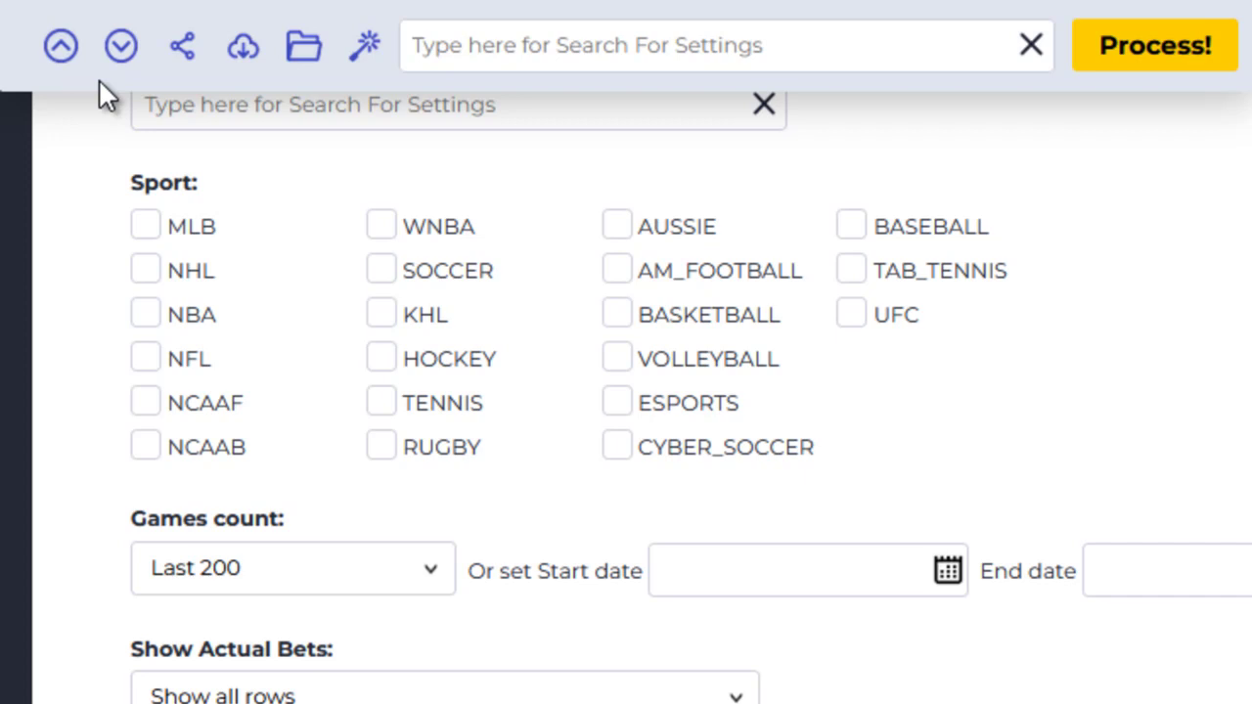
# - Jump to the end of the settings form and review the processing, sharing and export options and the sport-specific additional bets
pyautogui.click(121, 45)
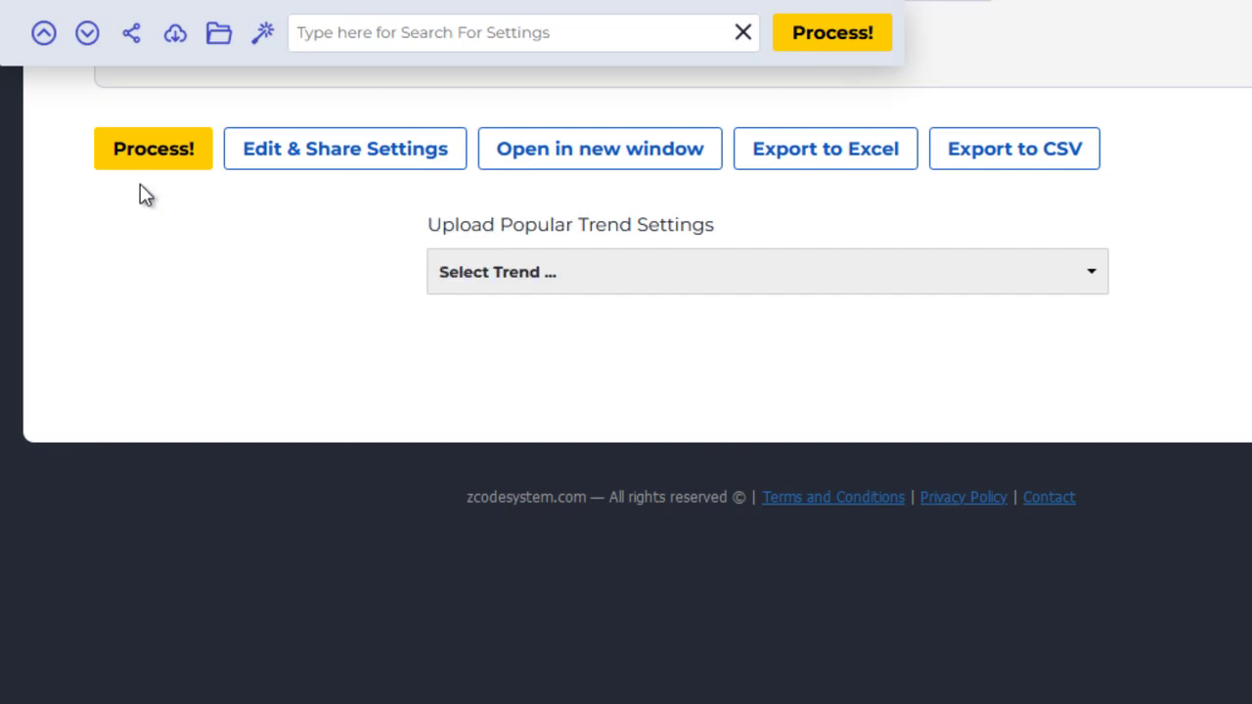
pyautogui.scroll(3, 117, 118)
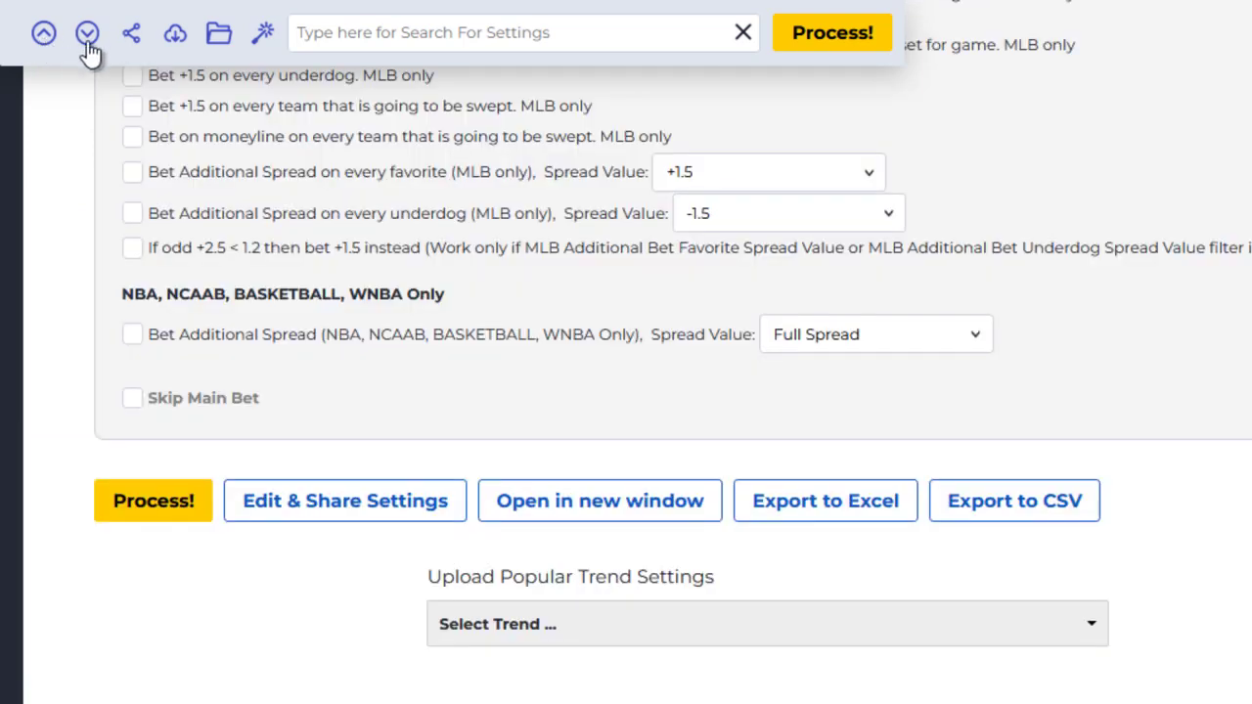
pyautogui.scroll(-2, 352, 442)
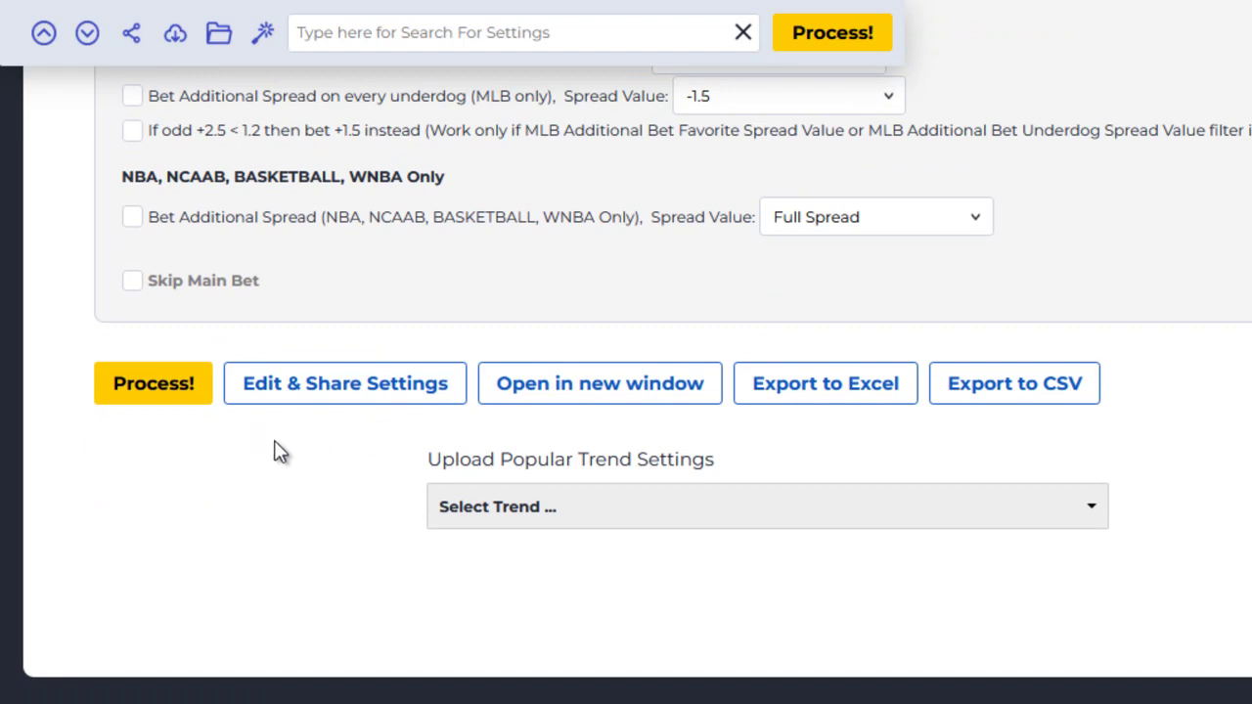
pyautogui.scroll(-2, 284, 430)
pyautogui.scroll(-1, 316, 316)
pyautogui.scroll(8, 317, 316)
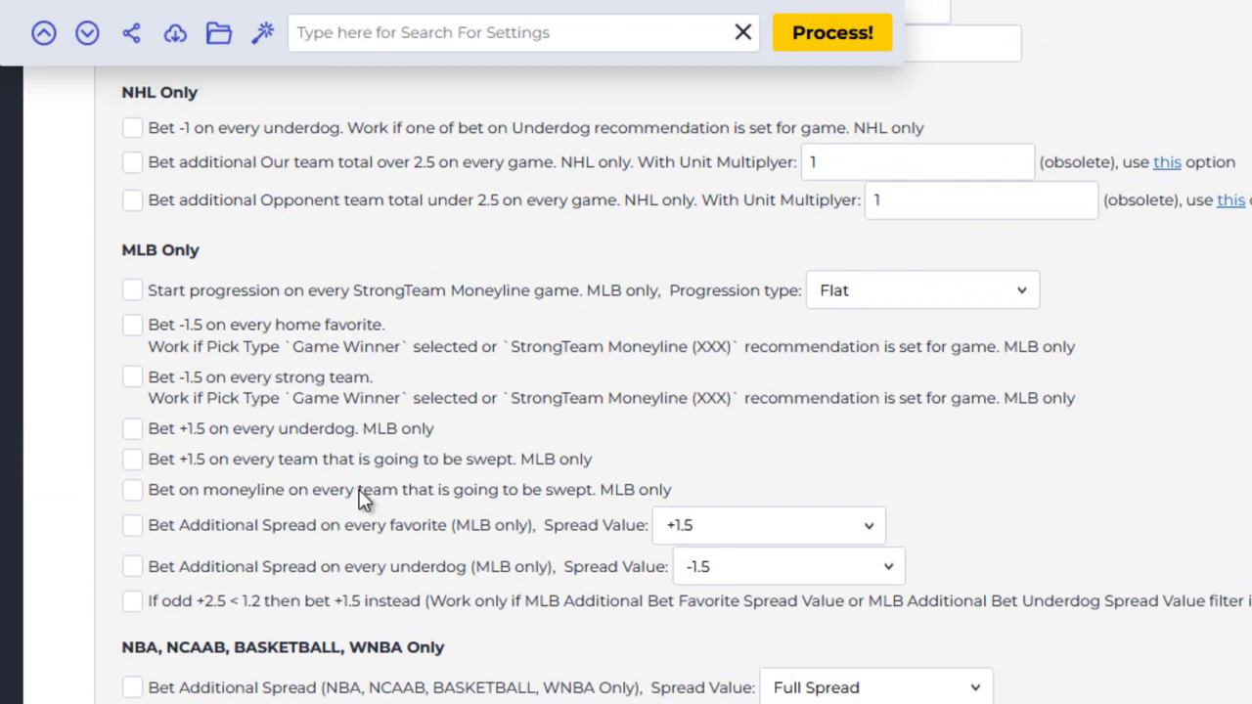
pyautogui.scroll(15, 362, 508)
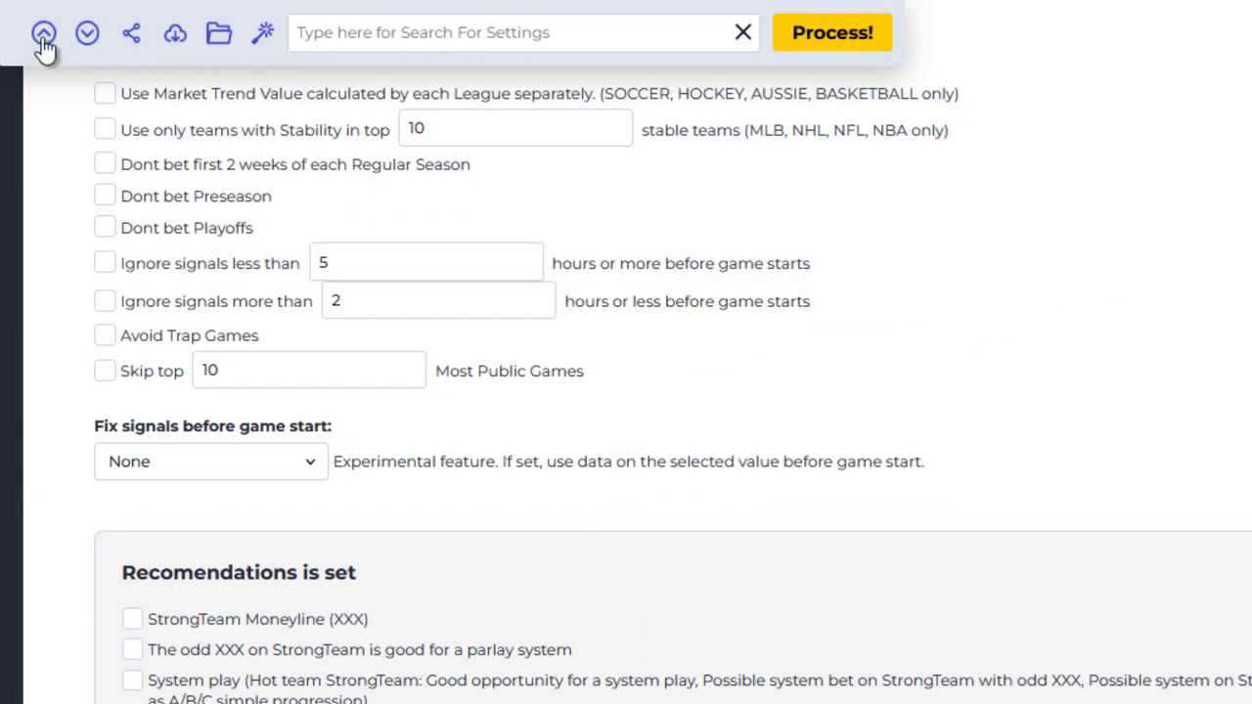
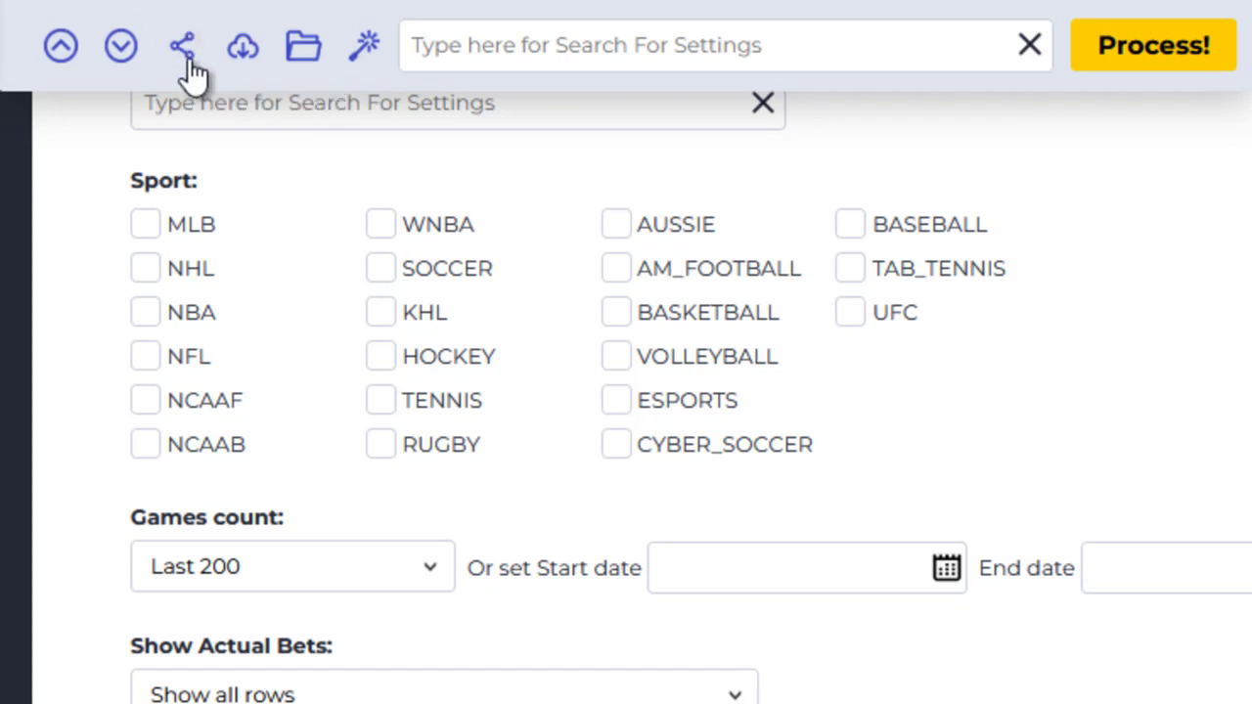
# - Save the current settings as a preset with the trend name "ZTech Test Trend"
pyautogui.click(243, 51)
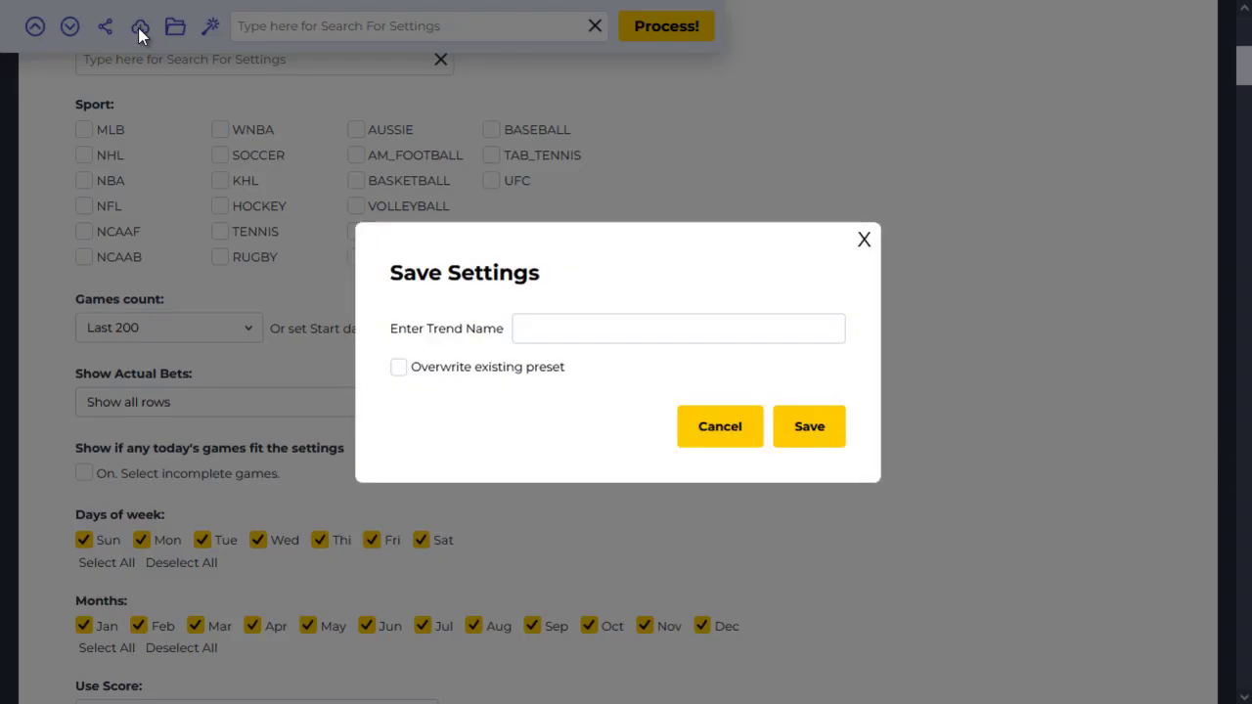
pyautogui.click(591, 329)
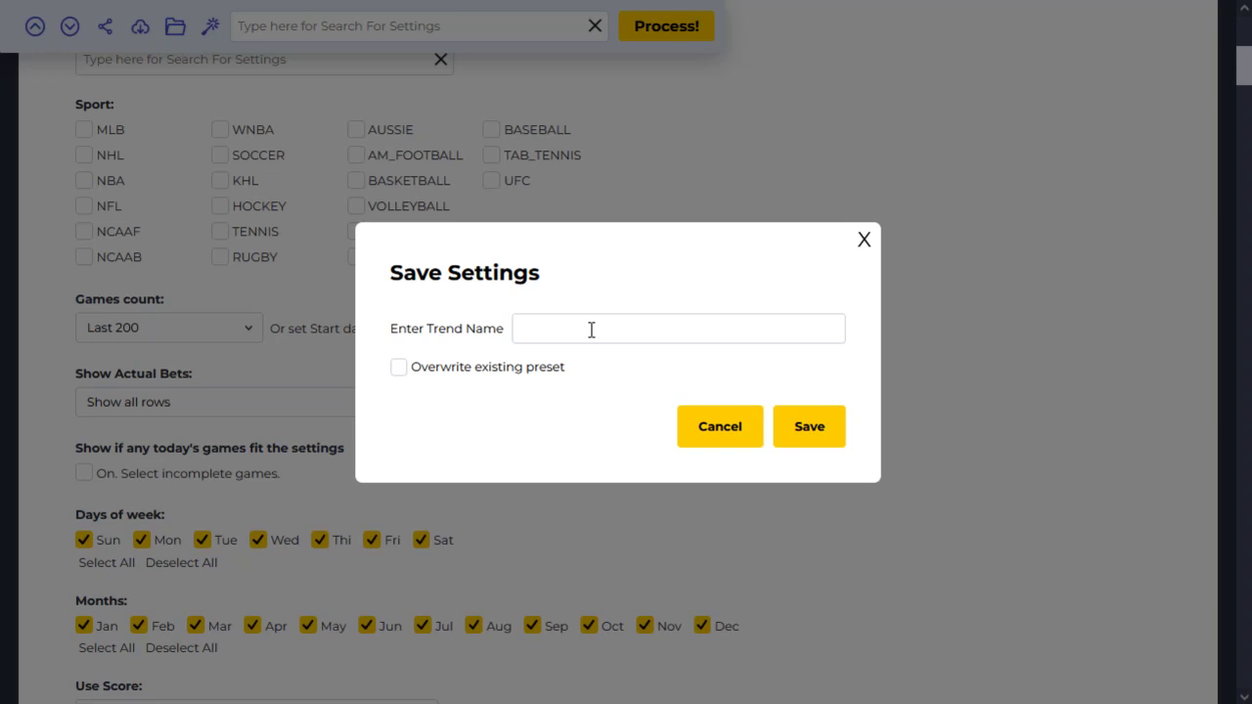
pyautogui.write('ZTech Test Trend')
pyautogui.click(818, 433)
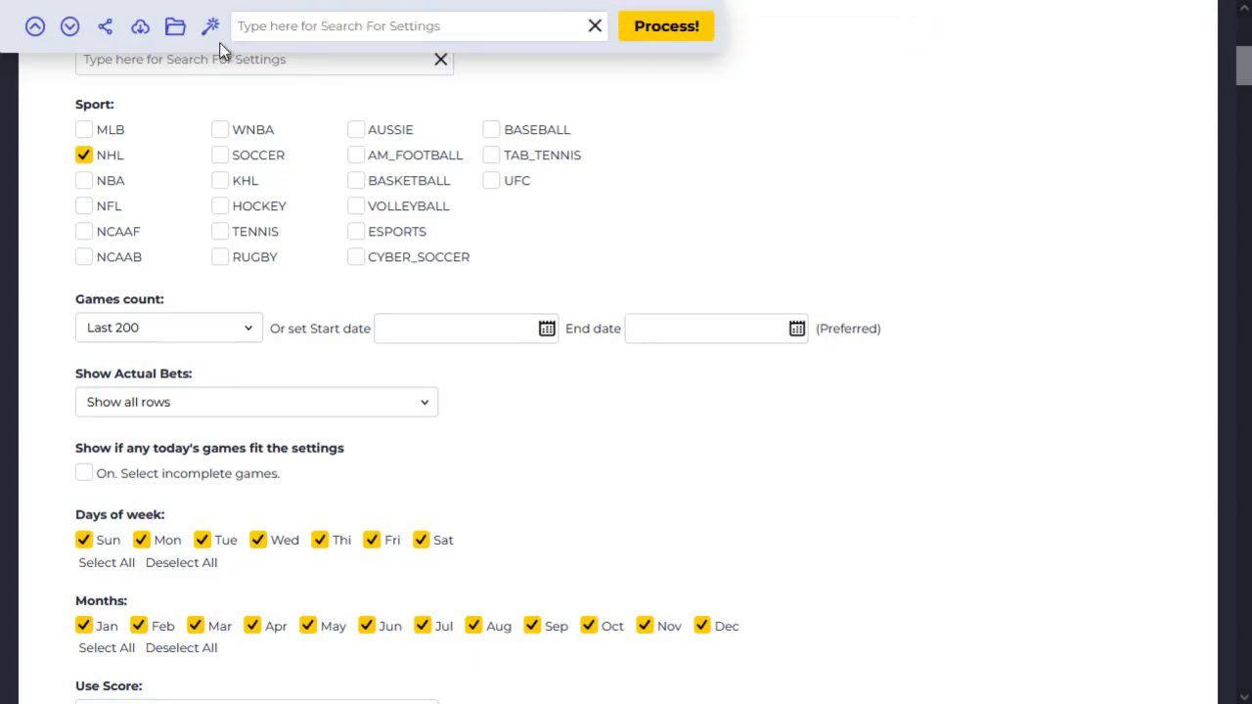
# - View the saved settings presets, select "ZTech Test Trend", and close the list without loading it
pyautogui.click(175, 35)
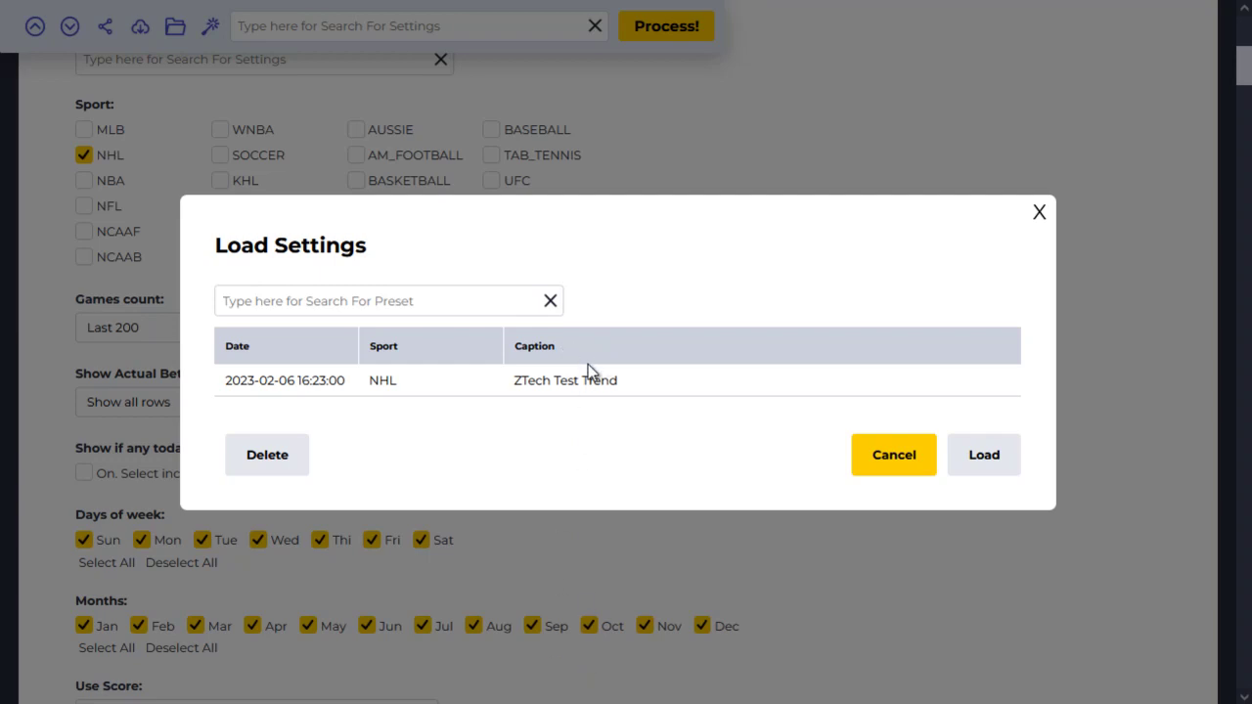
pyautogui.click(576, 392)
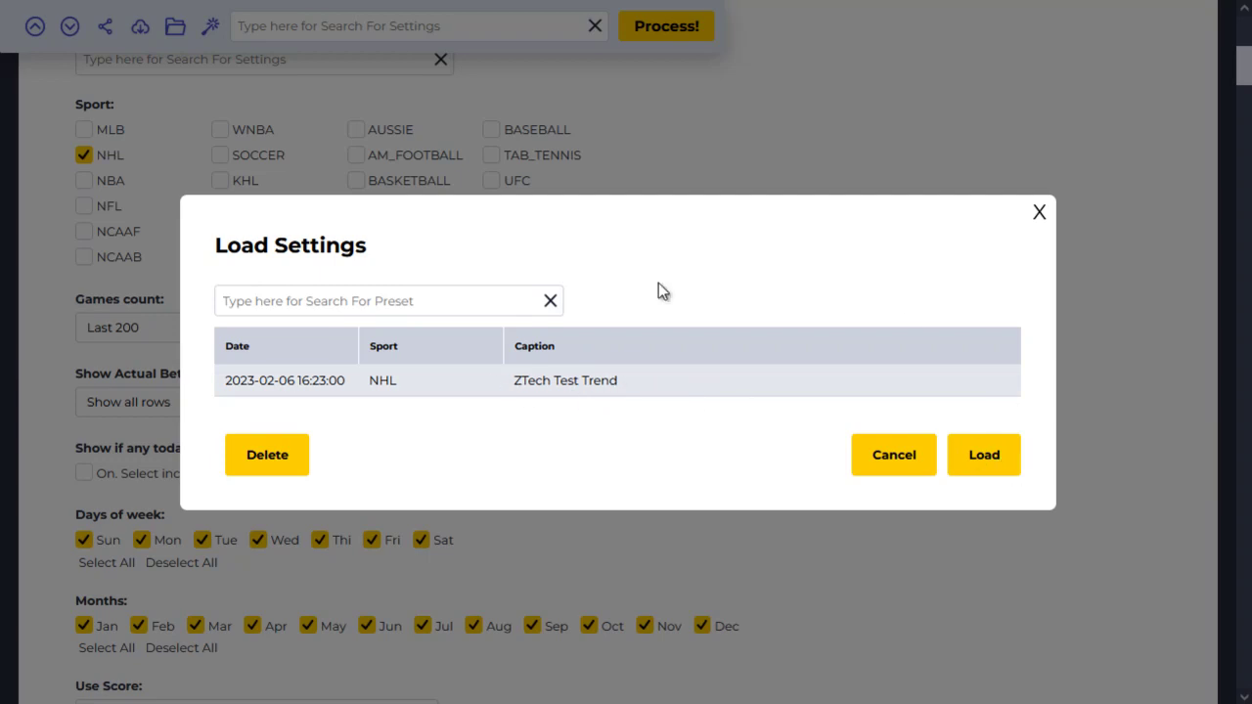
pyautogui.click(1040, 214)
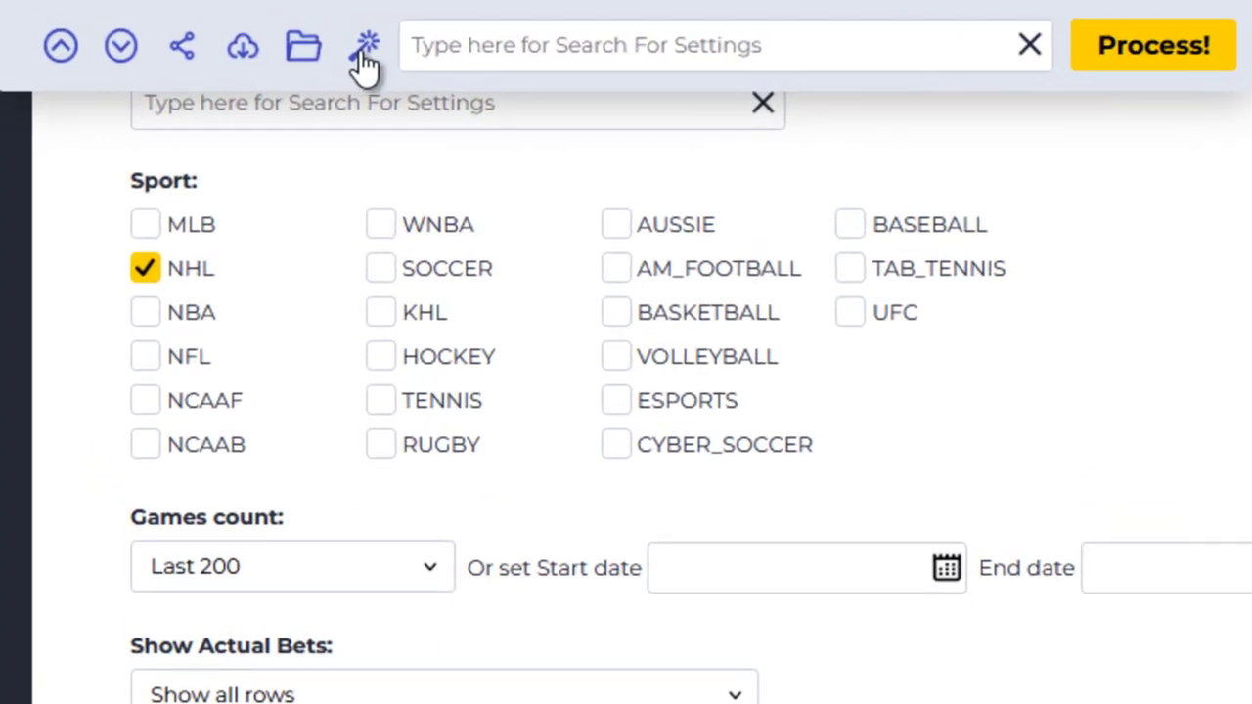
# - View the first page of the Trend Builder Creation Wizard, close it, and try out the two settings search fields
pyautogui.click(364, 49)
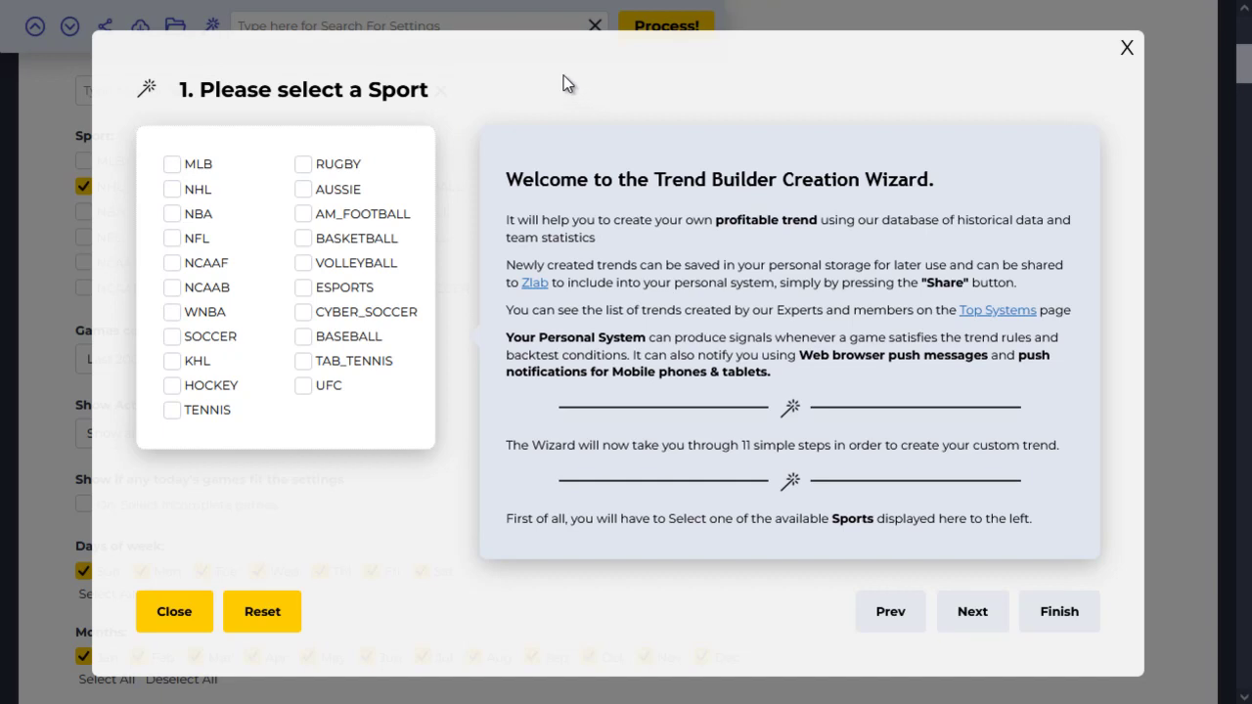
pyautogui.click(1126, 50)
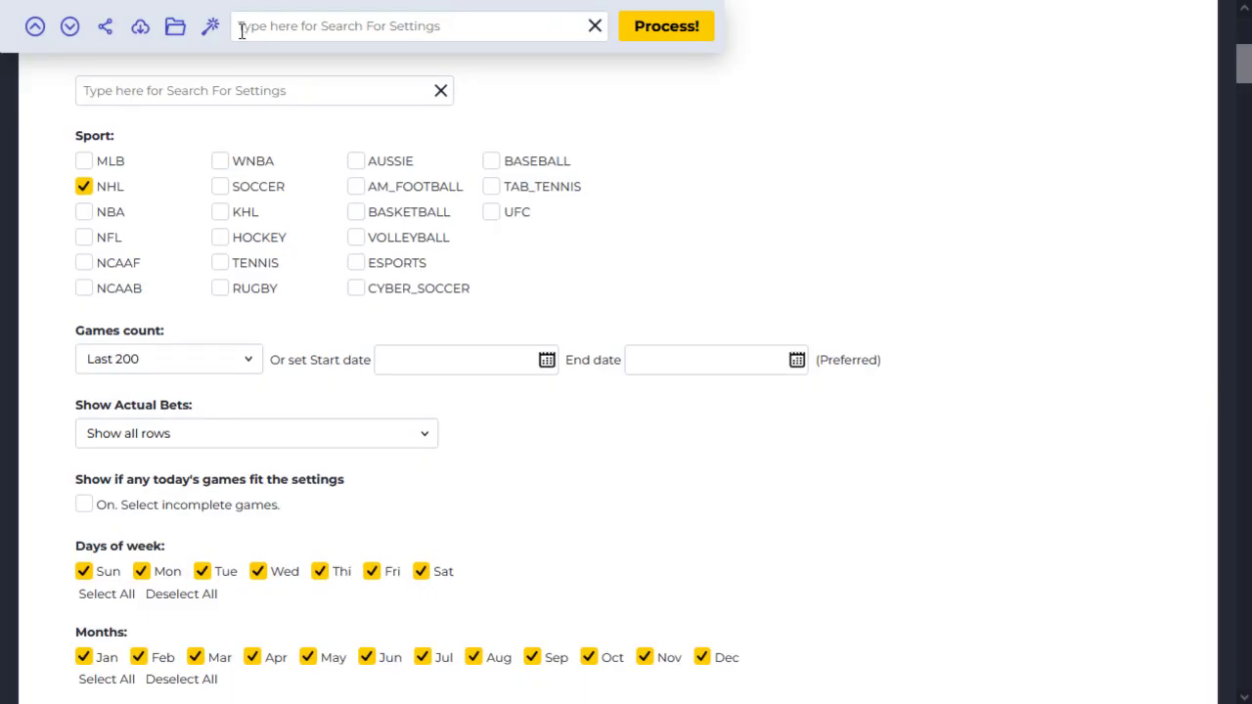
pyautogui.click(339, 37)
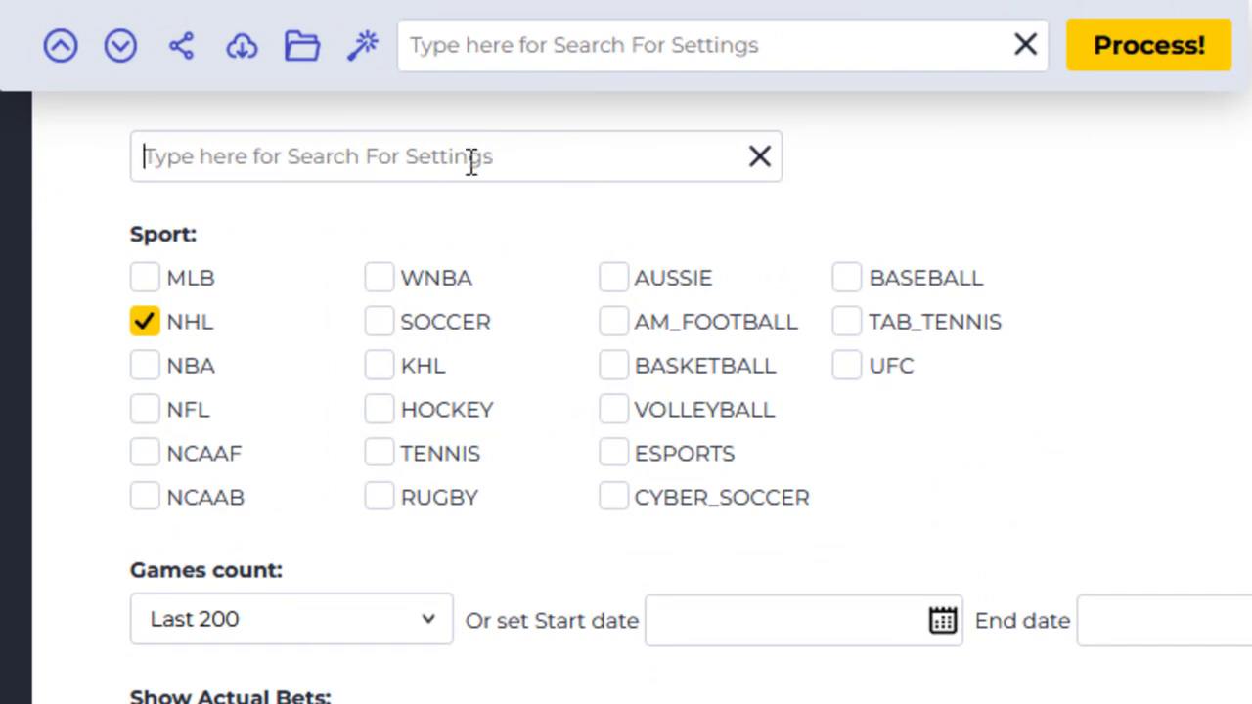
pyautogui.click(691, 45)
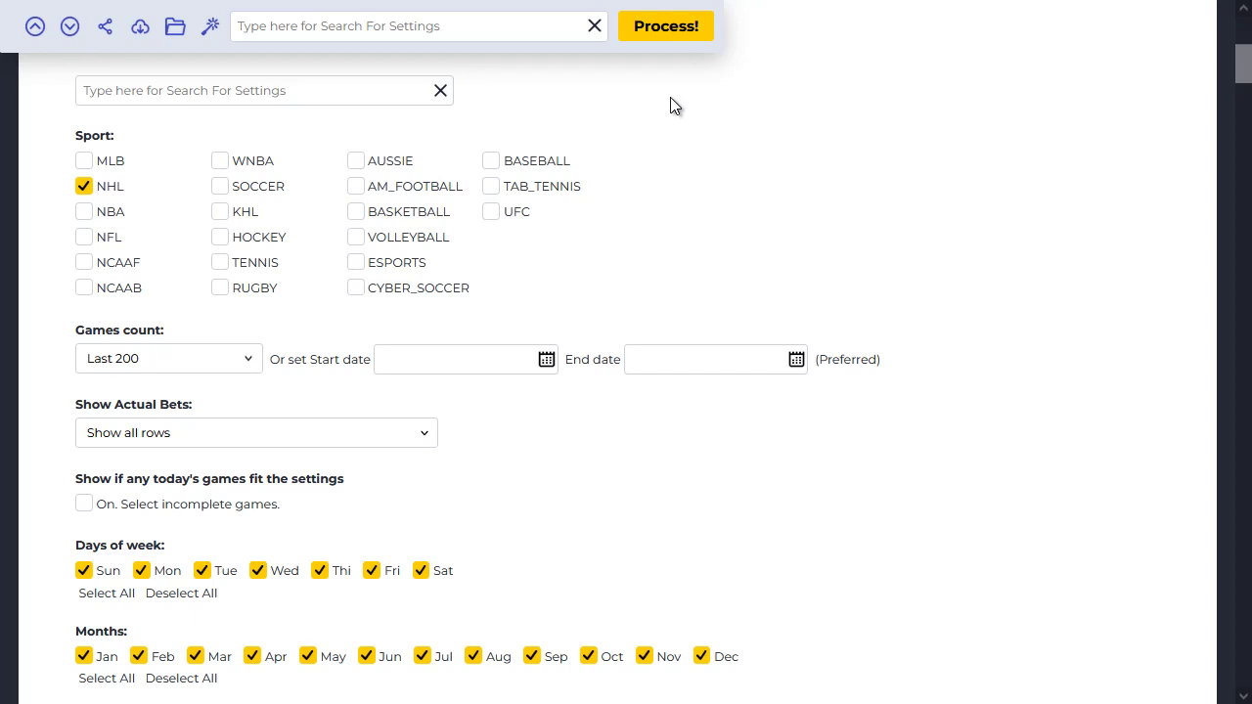
# - Look through the length of the settings form and return to its start at the sport options
pyautogui.scroll(-10, 669, 106)
pyautogui.scroll(-20, 735, 151)
pyautogui.scroll(-15, 728, 168)
pyautogui.scroll(4, 721, 181)
pyautogui.scroll(5, 717, 196)
pyautogui.click(35, 28)
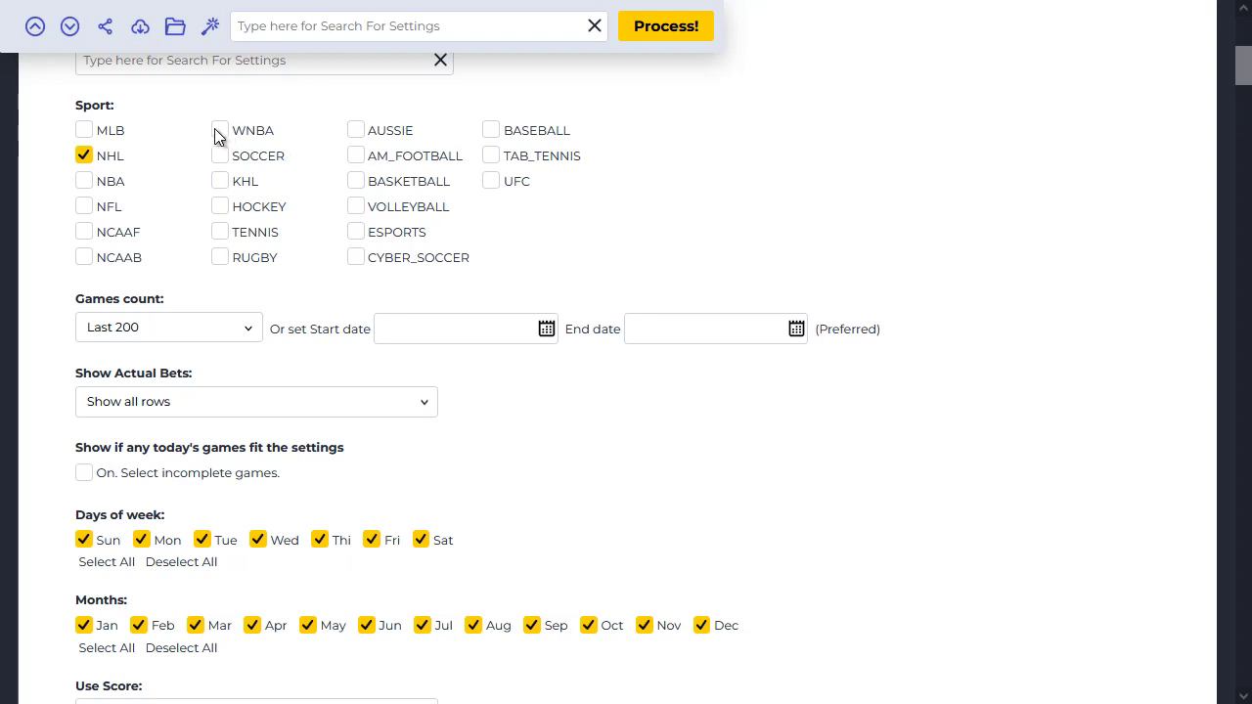
# - Load the "NHL Pluton Trend" preset from the popular trend settings at the end of the form
pyautogui.click(70, 31)
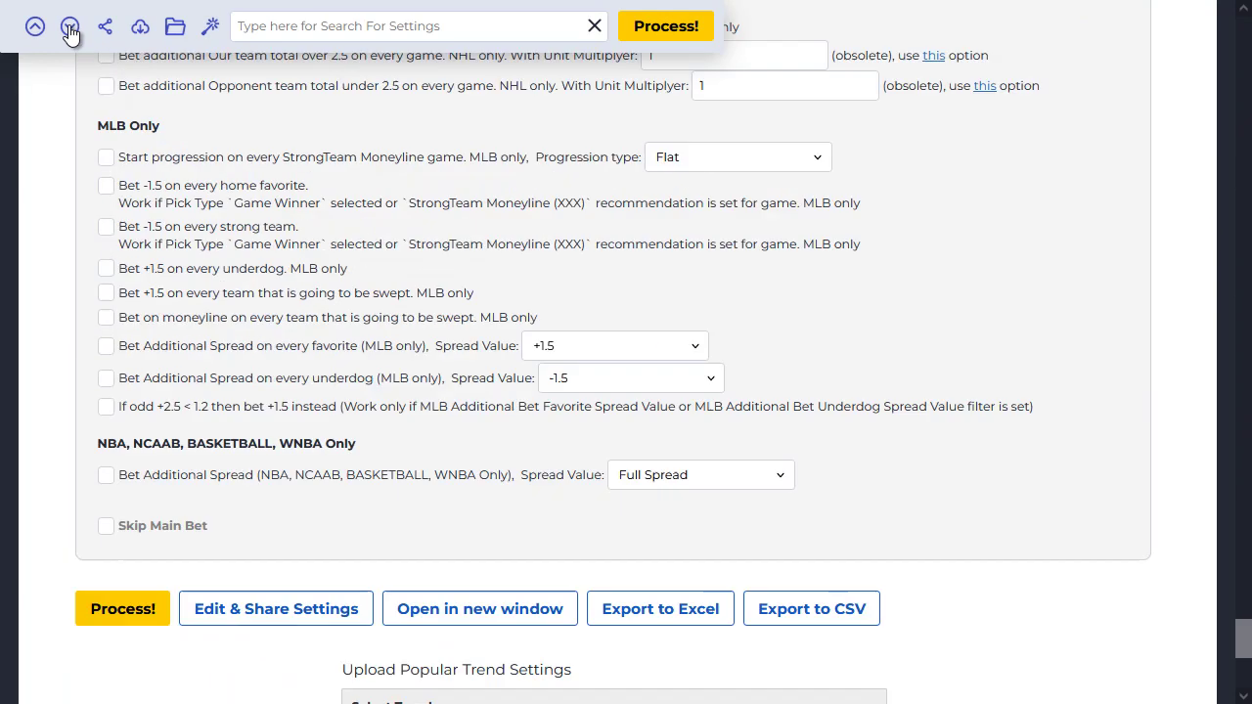
pyautogui.scroll(1, 98, 195)
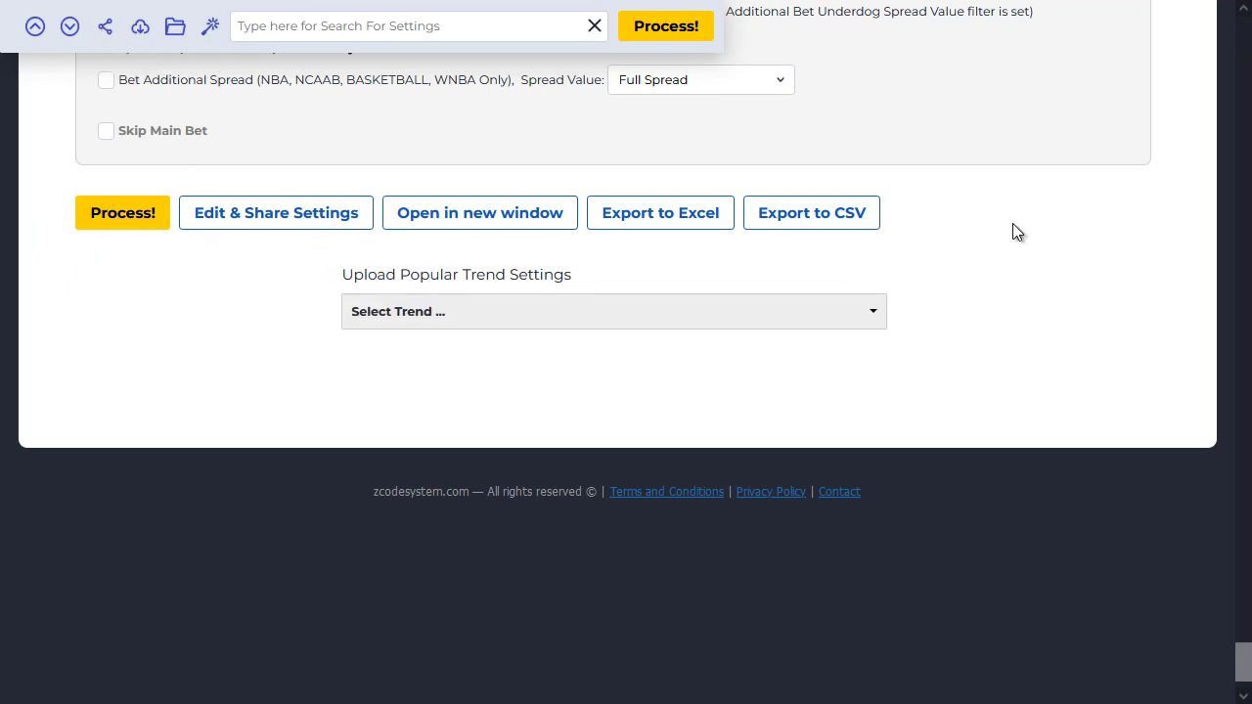
pyautogui.scroll(1, 1014, 225)
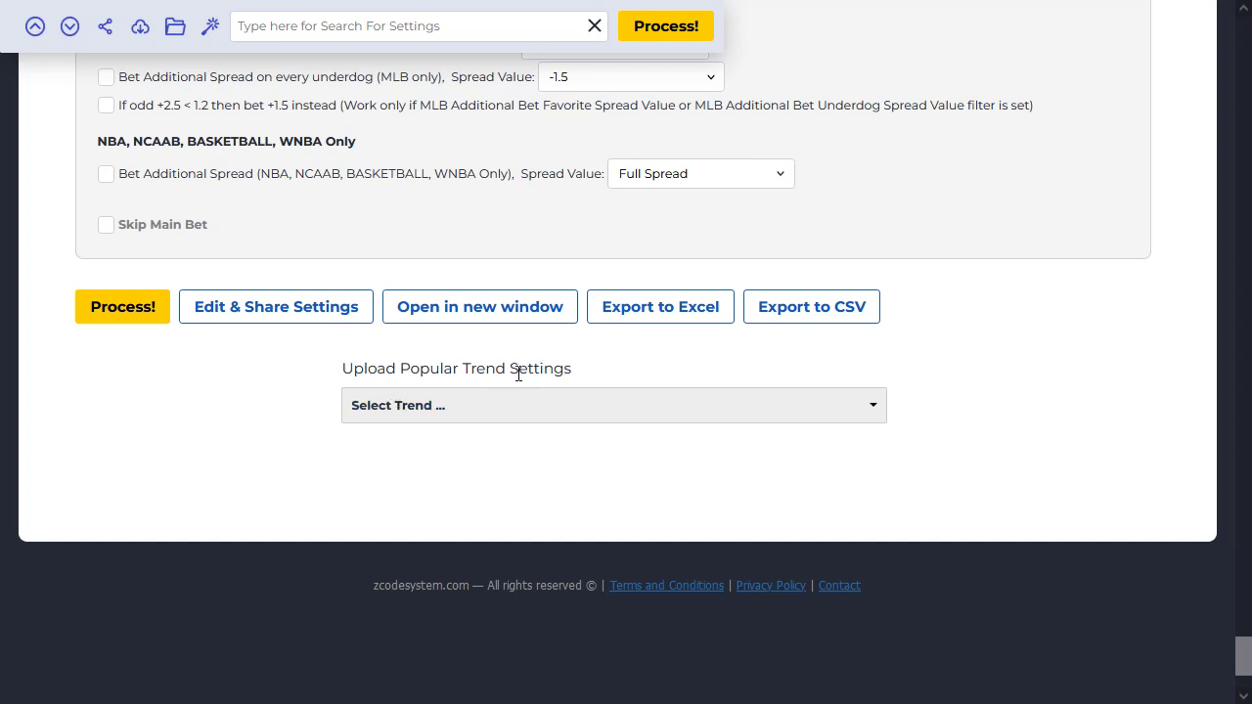
pyautogui.click(654, 411)
pyautogui.scroll(-2, 700, 399)
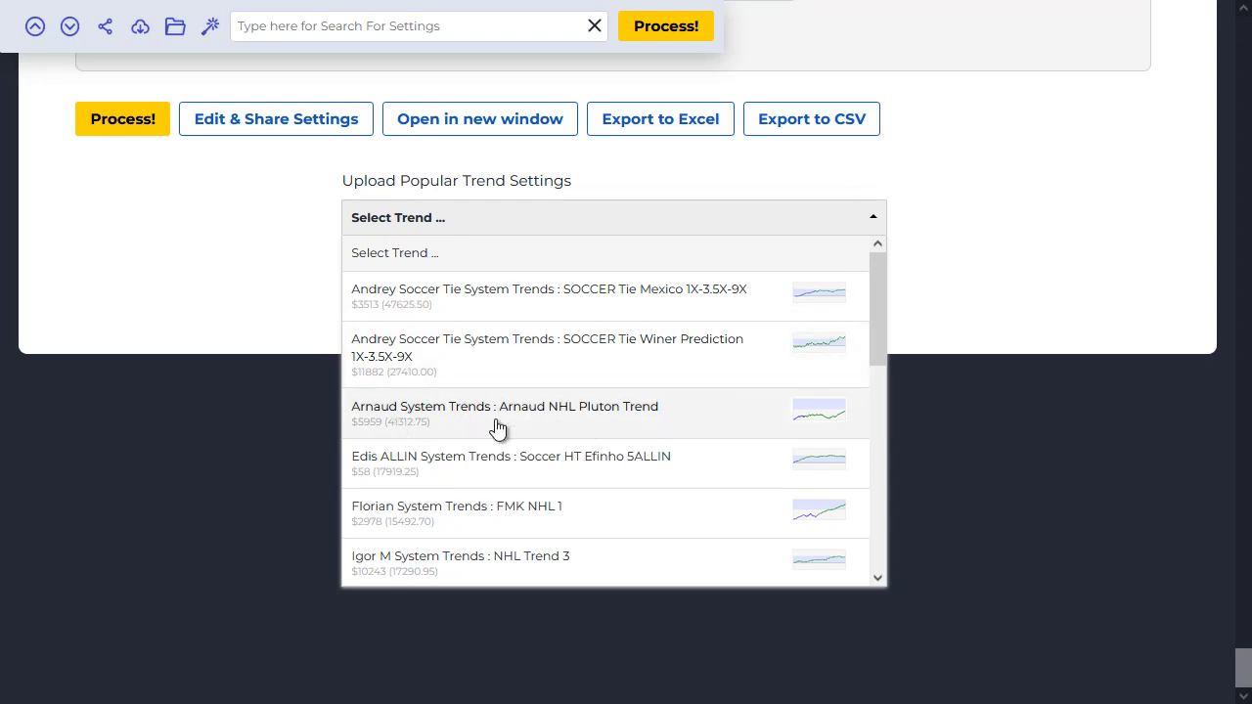
pyautogui.click(613, 410)
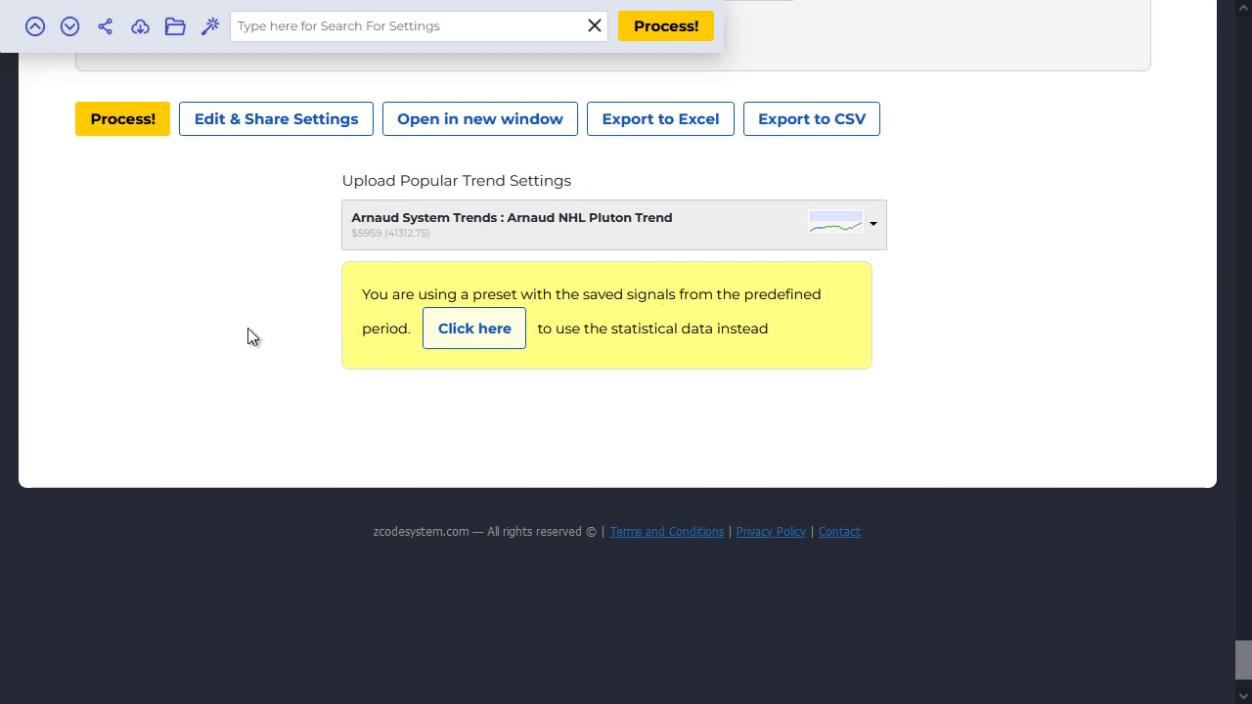
# - Review the loaded preset's settings from the NHL additional bets back through recommendations, skip-bet rules, money management, games count and start date
pyautogui.scroll(7, 267, 402)
pyautogui.scroll(2, 270, 409)
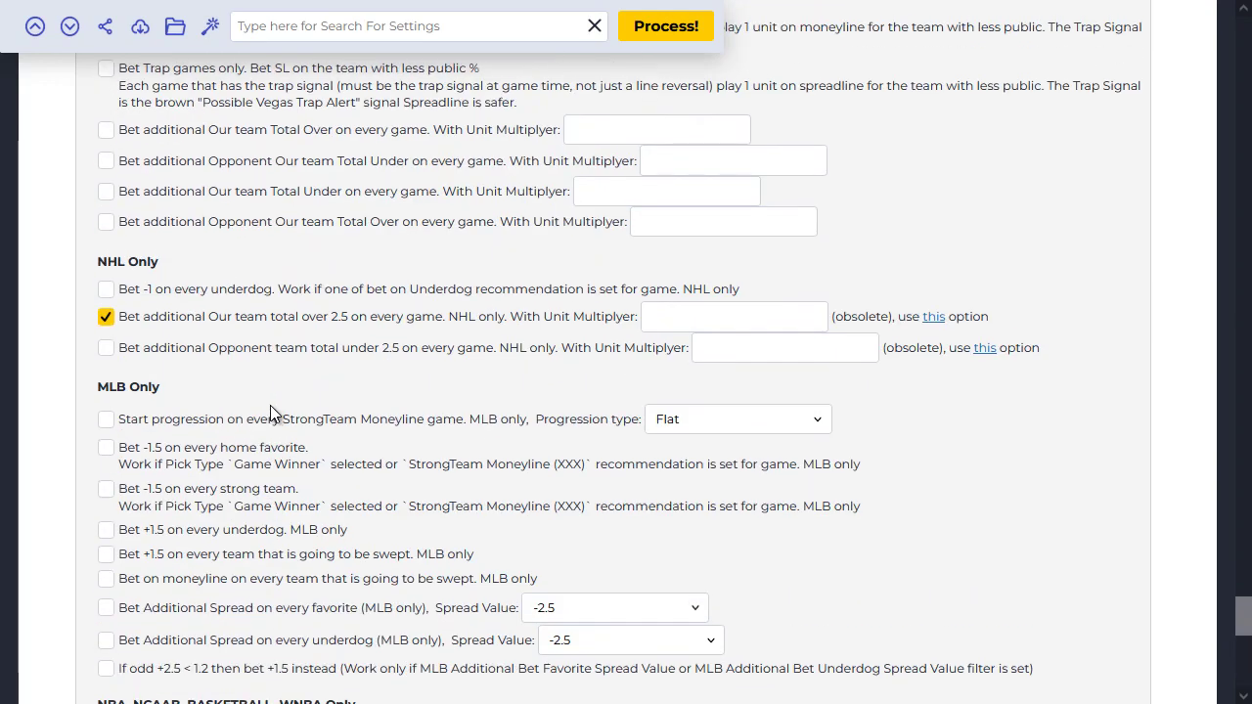
pyautogui.scroll(9, 150, 428)
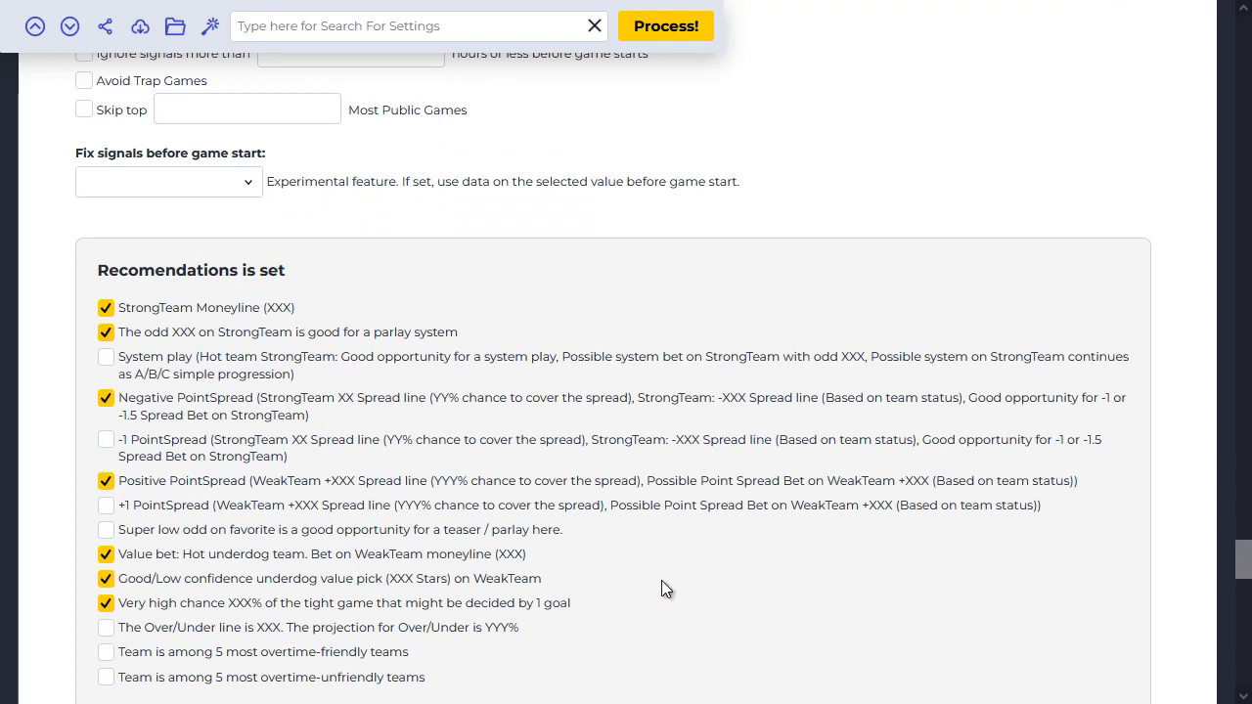
pyautogui.scroll(10, 821, 541)
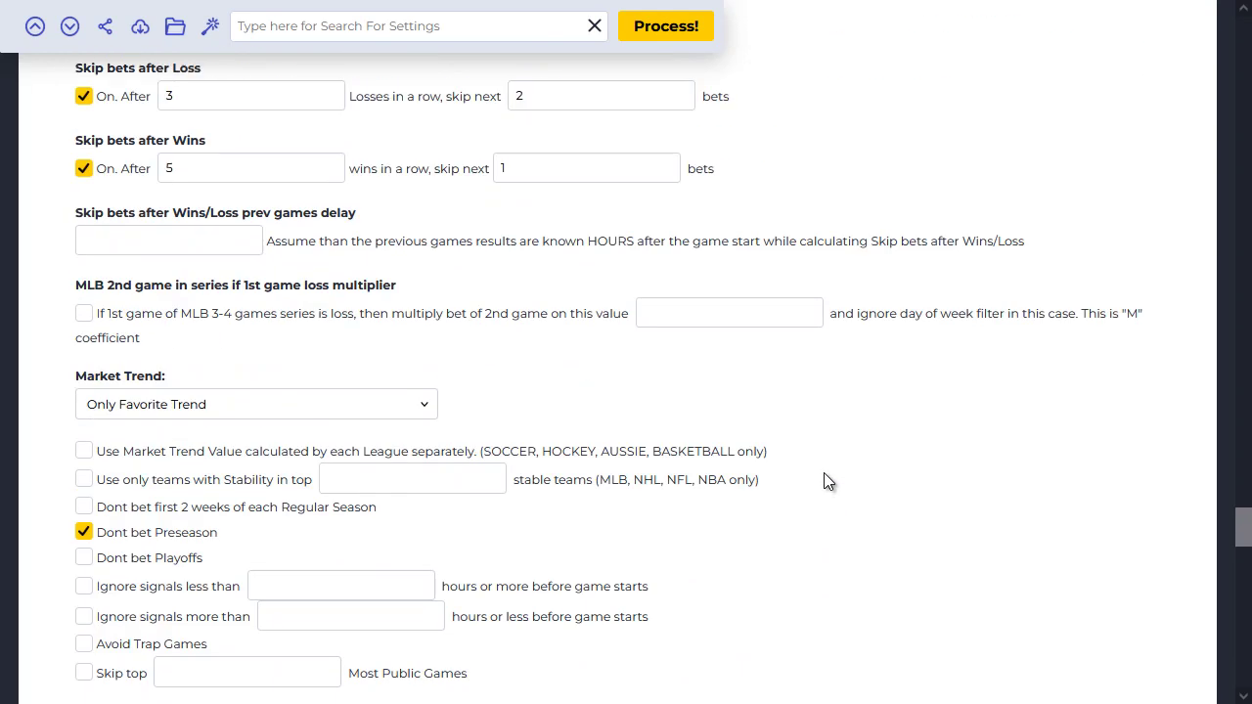
pyautogui.scroll(10, 784, 477)
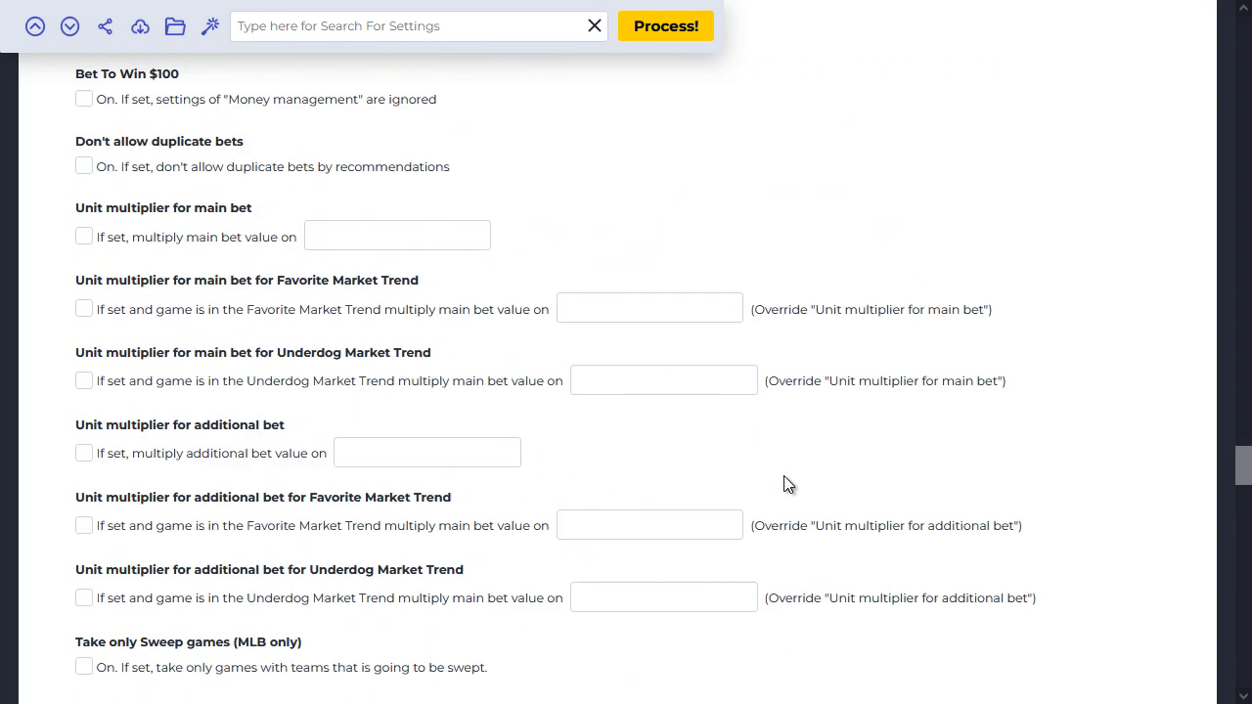
pyautogui.scroll(10, 788, 484)
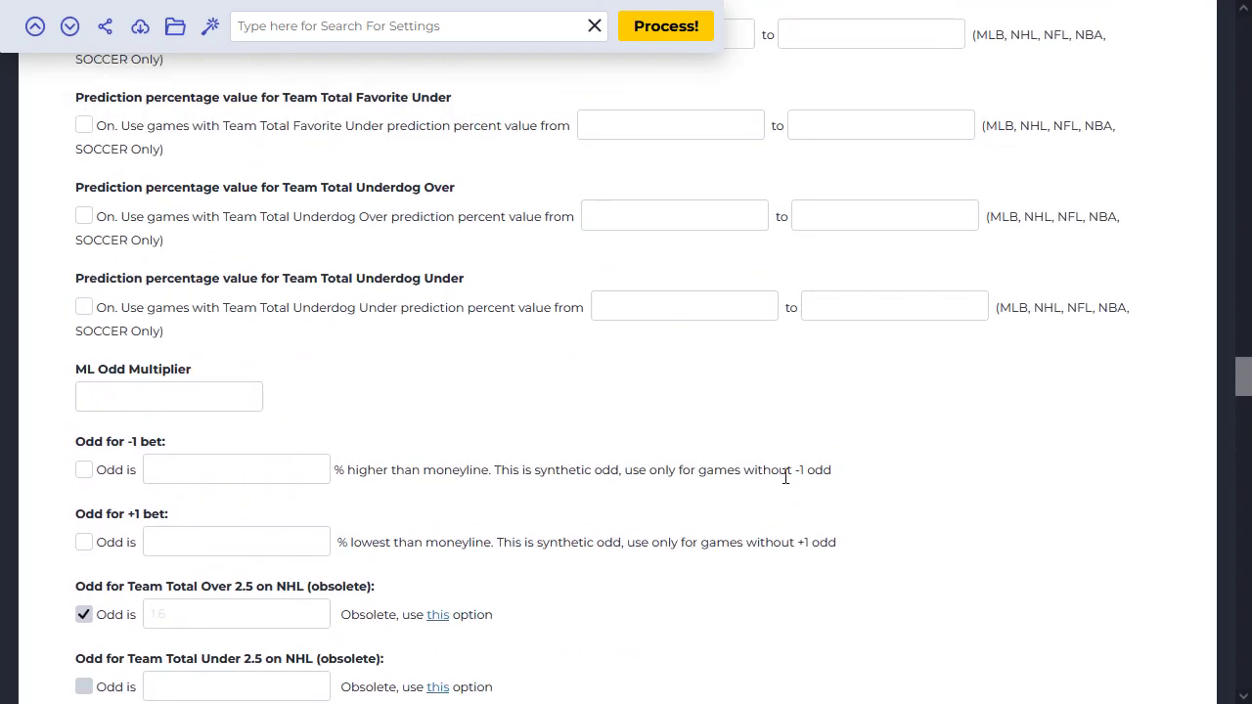
pyautogui.scroll(10, 785, 476)
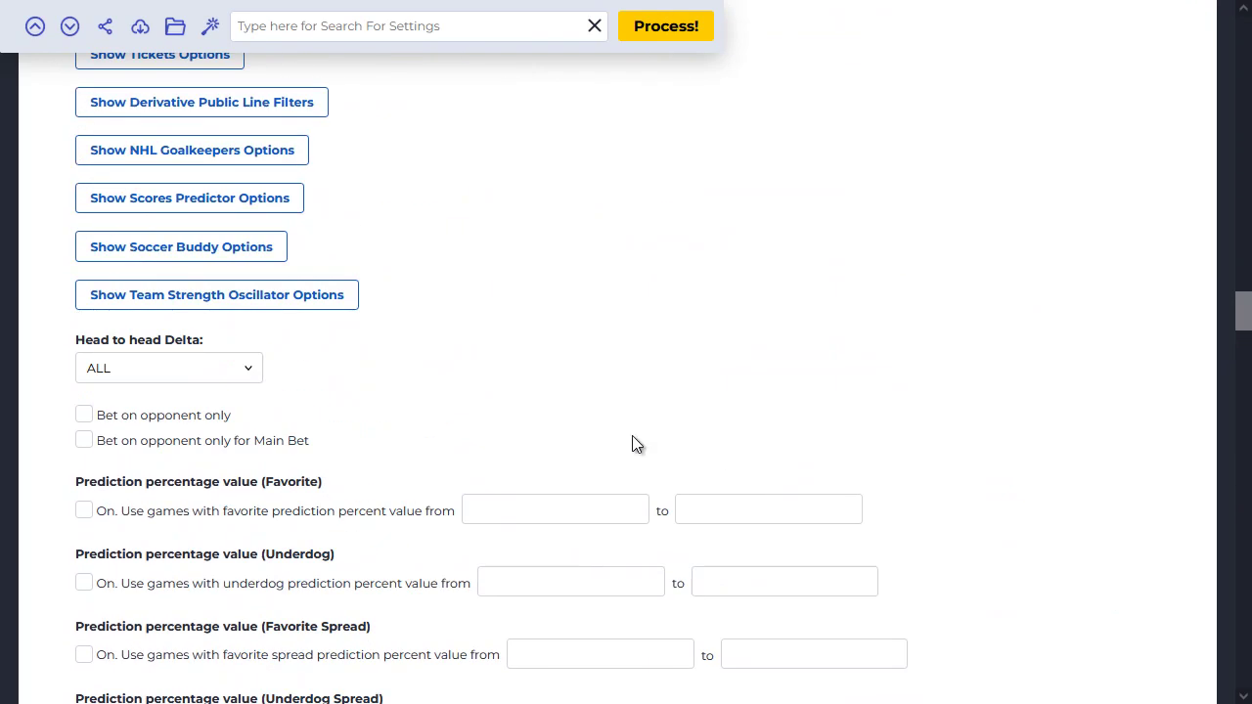
pyautogui.scroll(3, 660, 449)
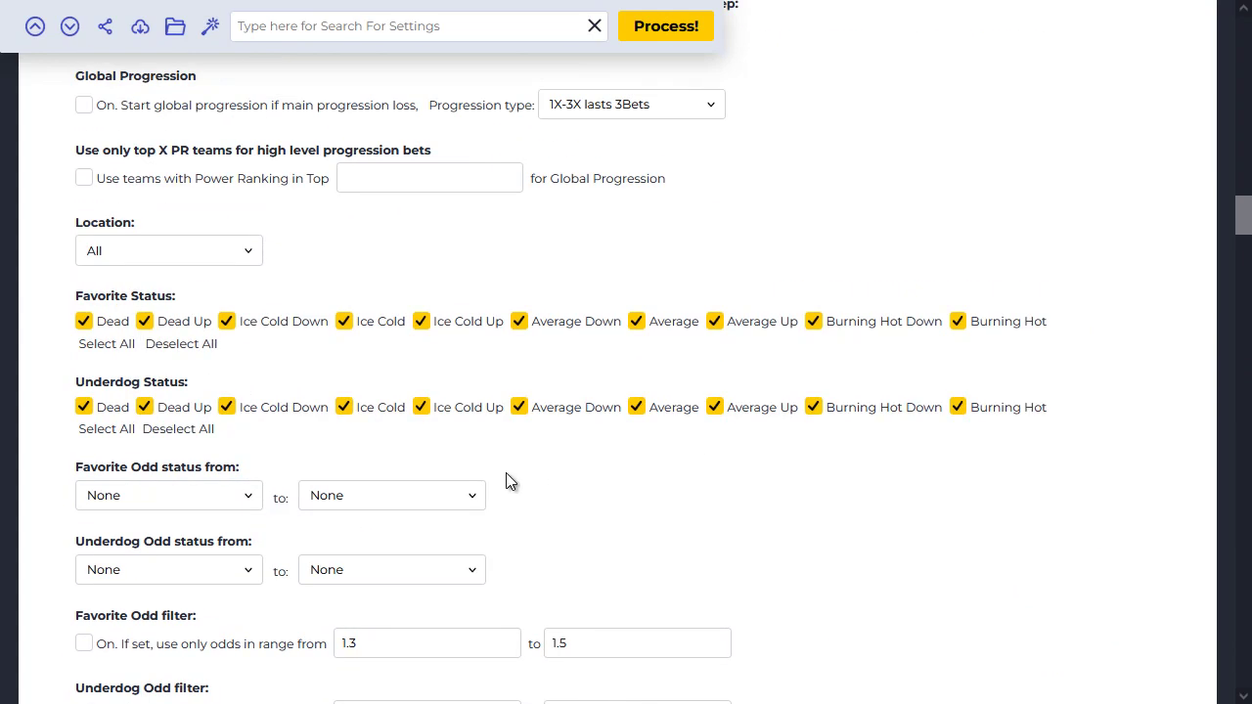
pyautogui.scroll(10, 829, 463)
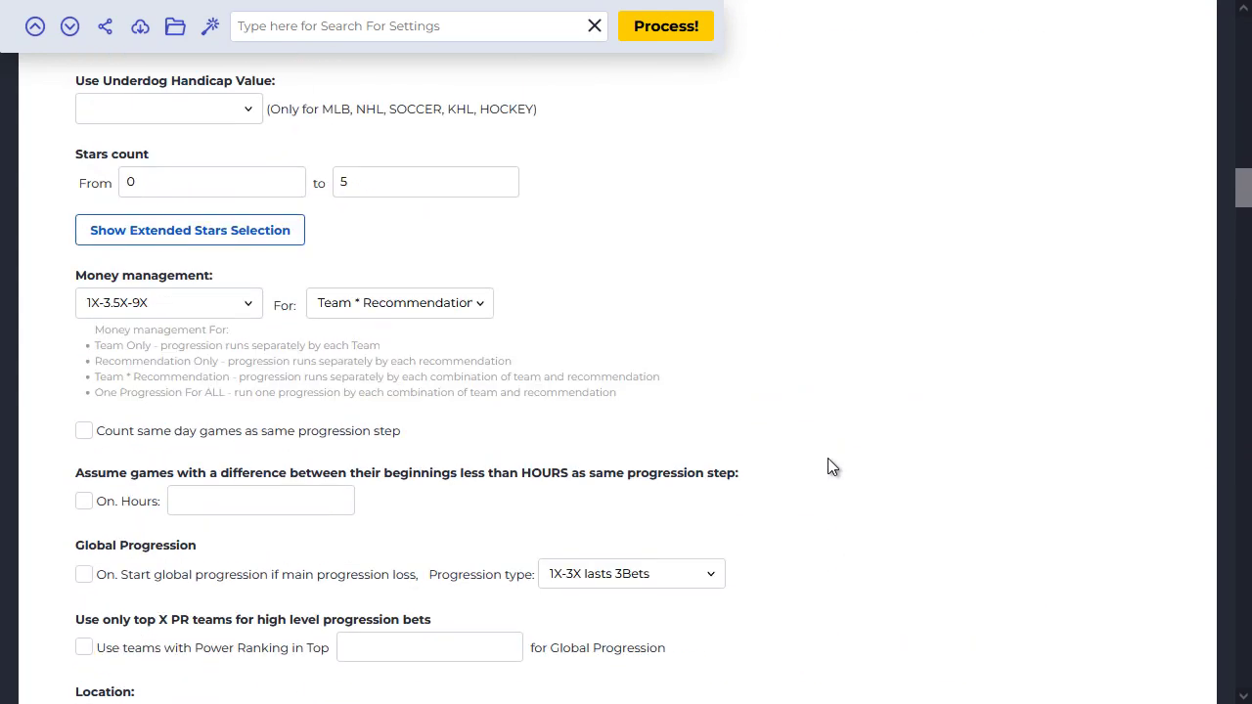
pyautogui.scroll(10, 404, 306)
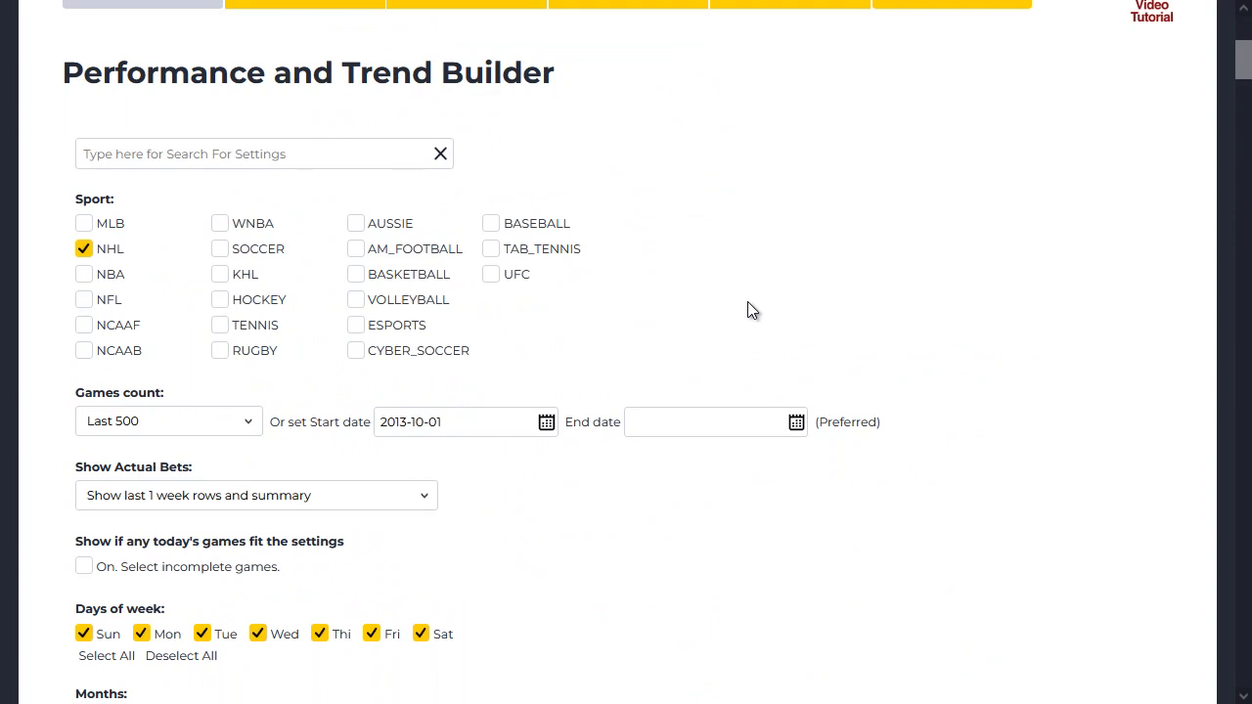
pyautogui.scroll(-1, 815, 302)
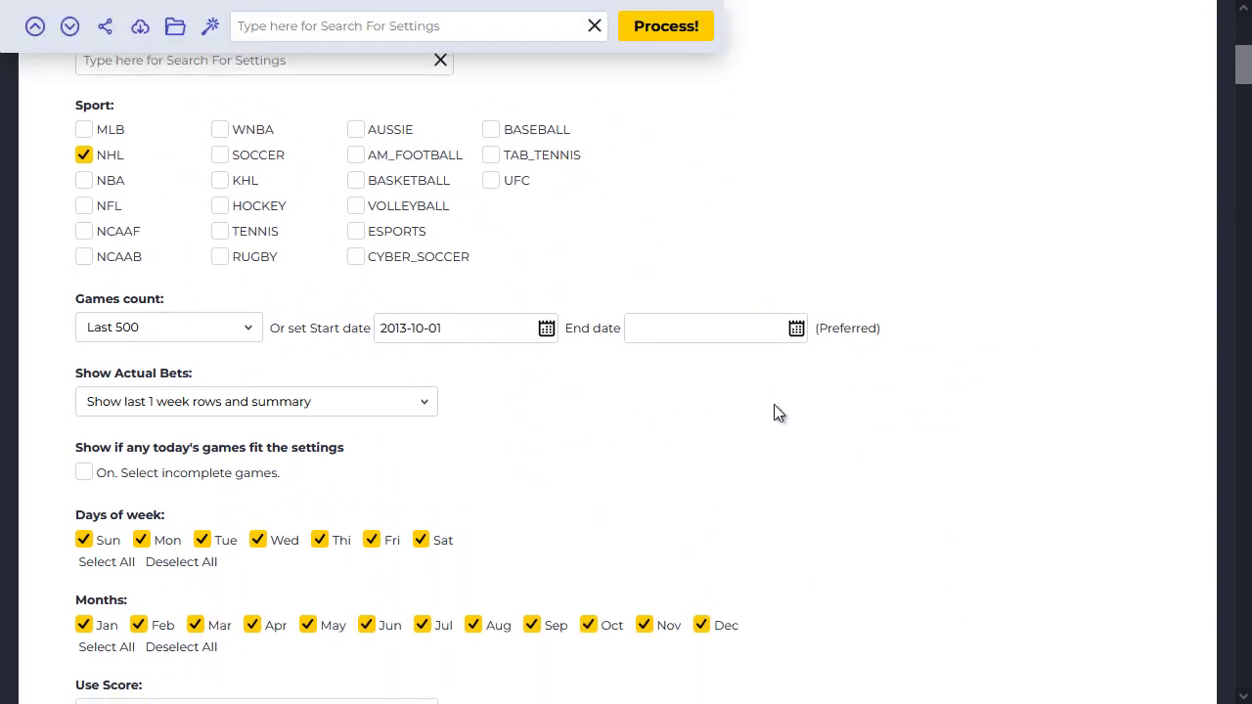
pyautogui.scroll(-3, 862, 384)
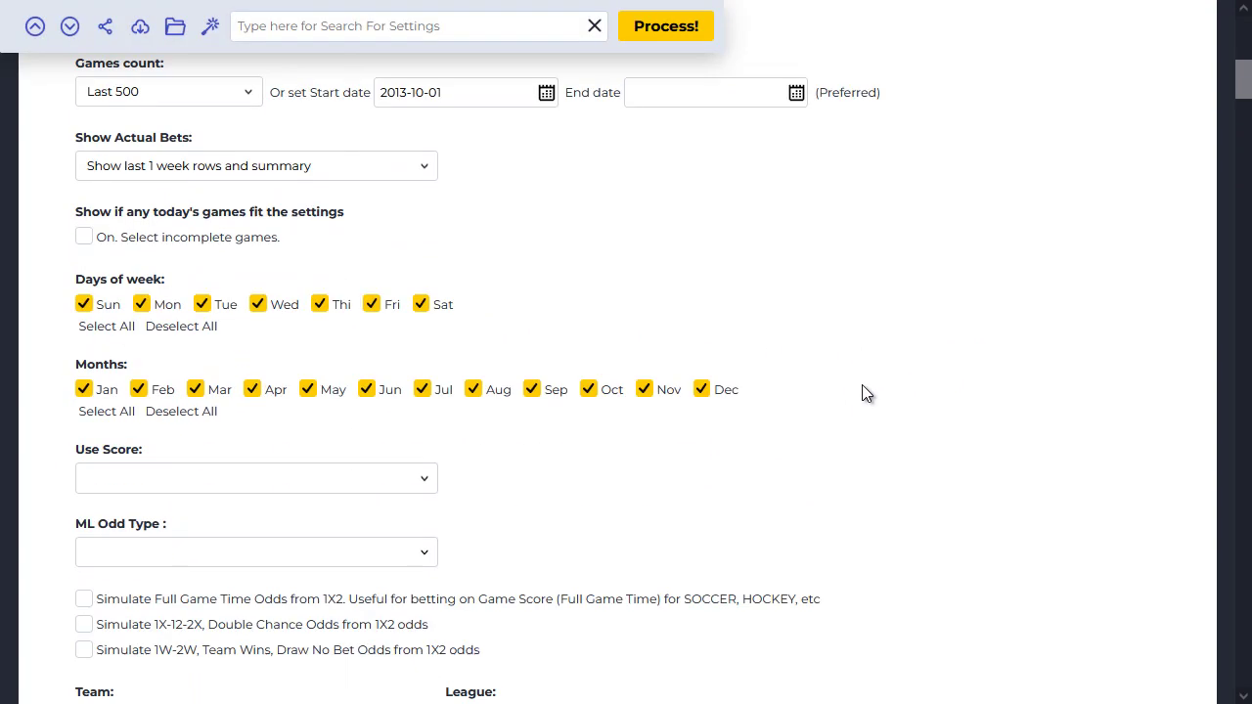
pyautogui.scroll(3, 865, 373)
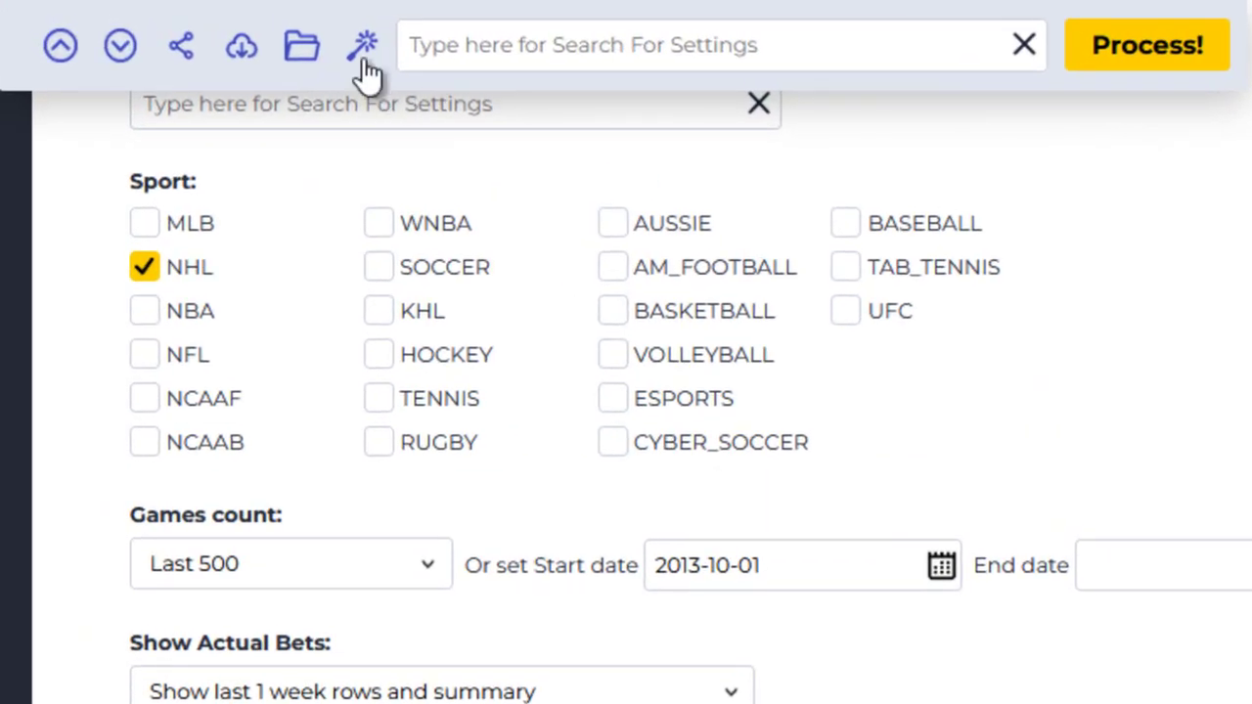
# - Start the Trend Builder Creation Wizard, choose NHL as the sport, and continue to the betting time page
pyautogui.click(363, 57)
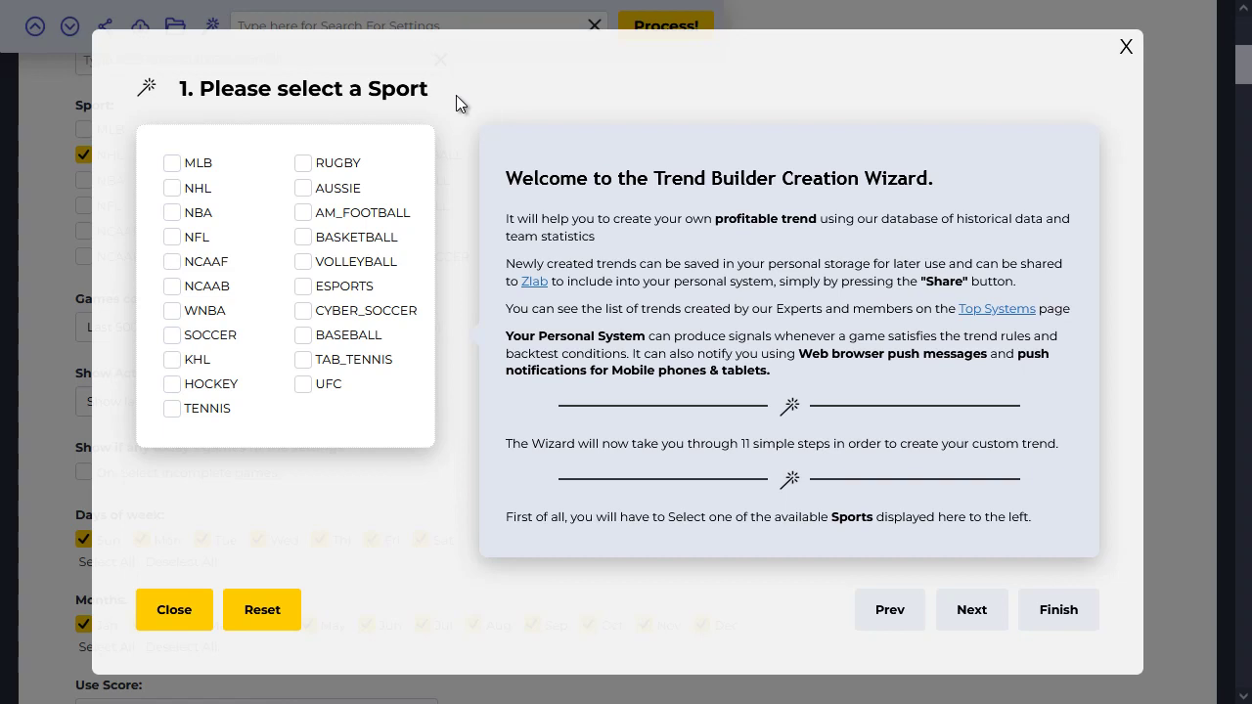
pyautogui.click(172, 191)
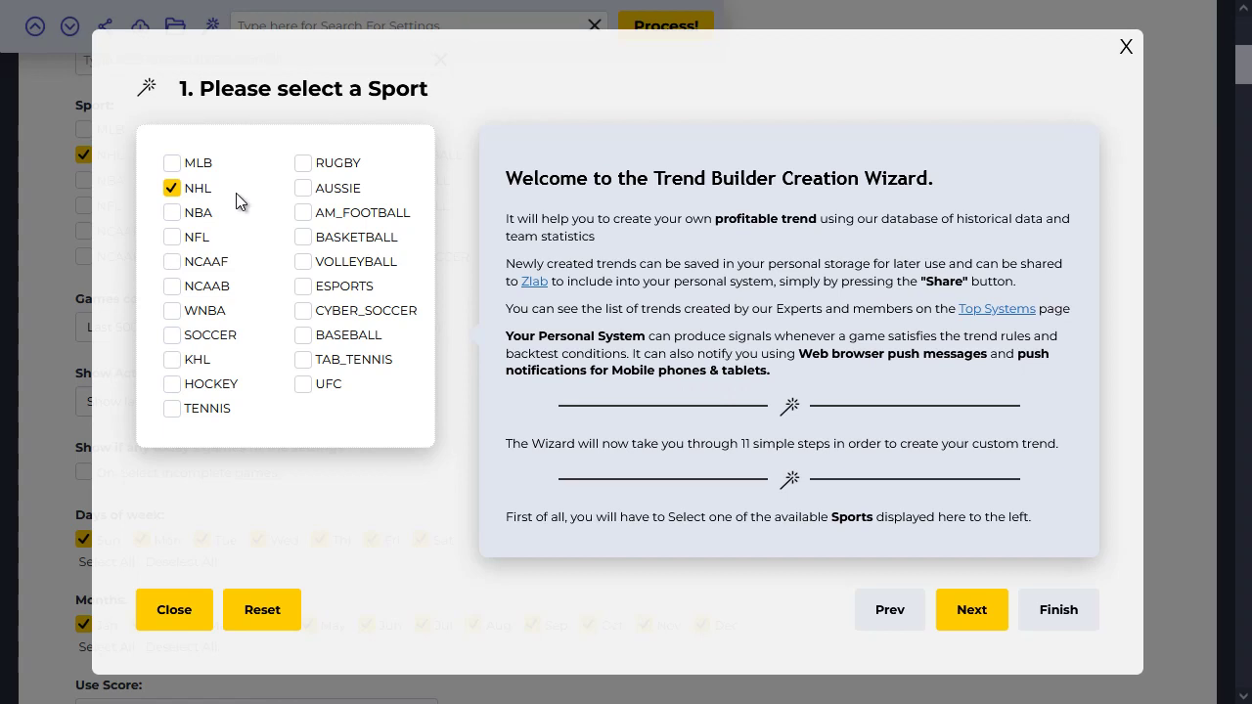
pyautogui.click(176, 192)
pyautogui.click(176, 192)
pyautogui.click(971, 609)
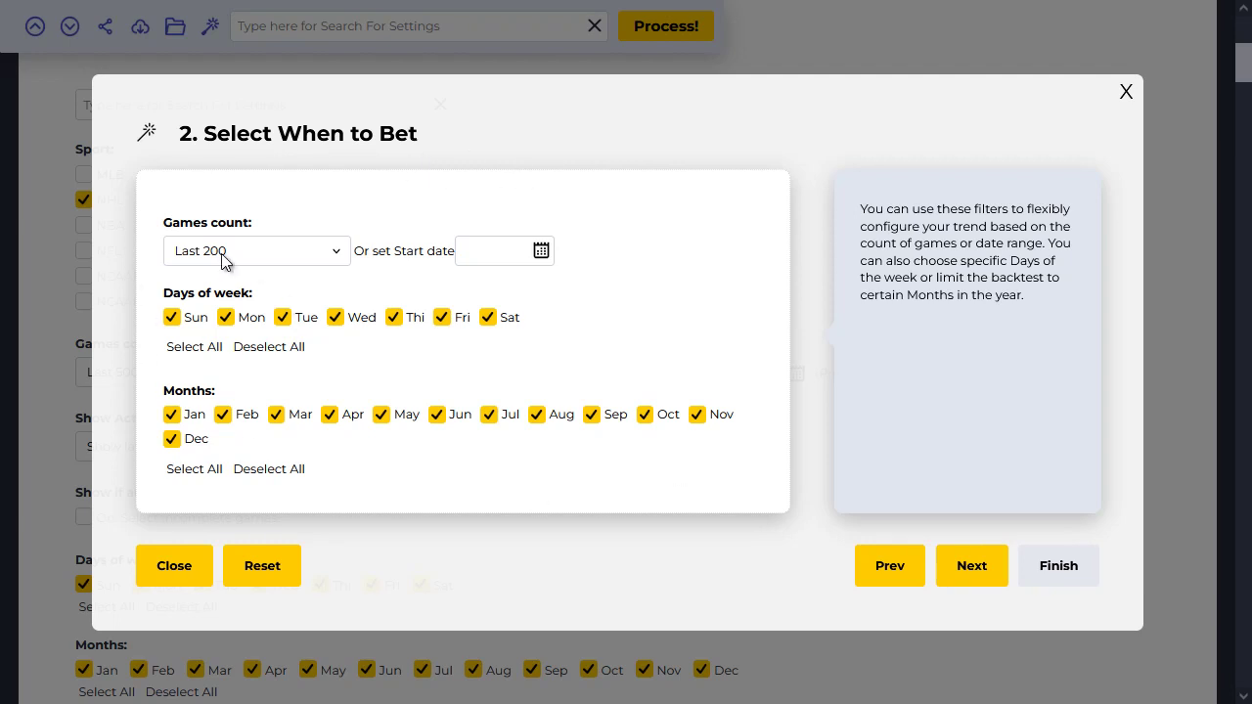
# - View the games count choices and the start date calendar on the wizard's "Select When to Bet" page
pyautogui.click(293, 264)
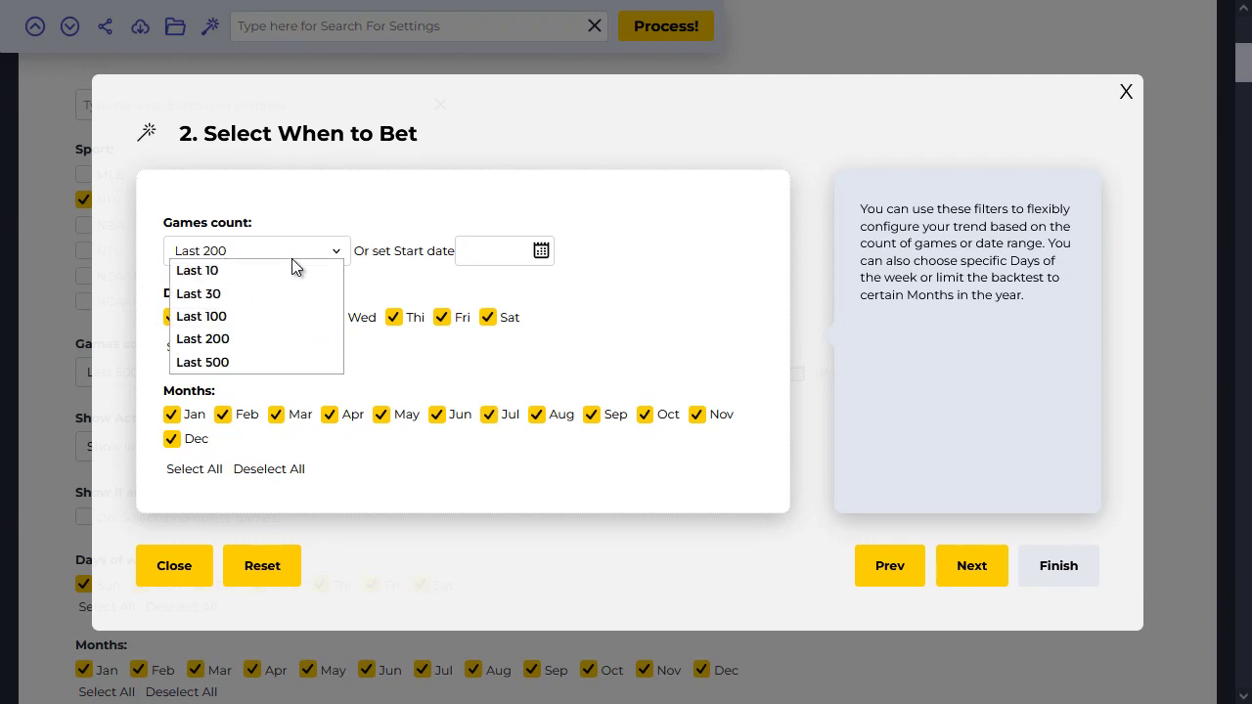
pyautogui.click(303, 256)
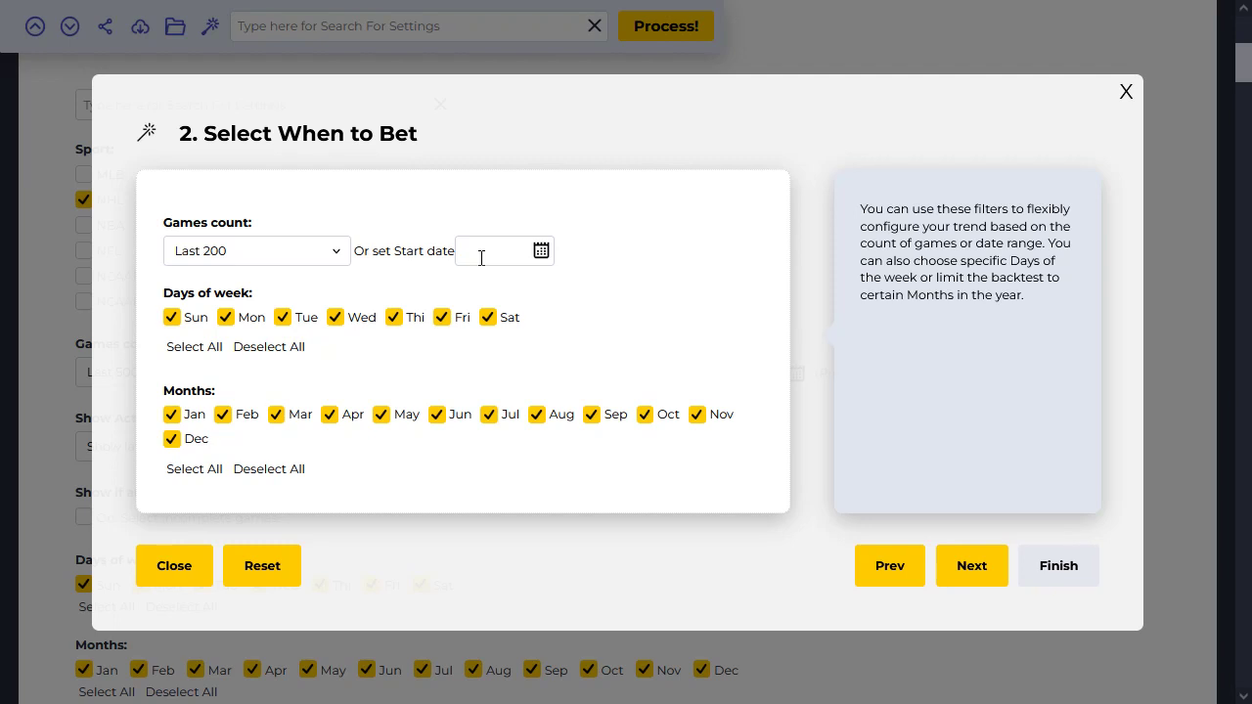
pyautogui.click(481, 259)
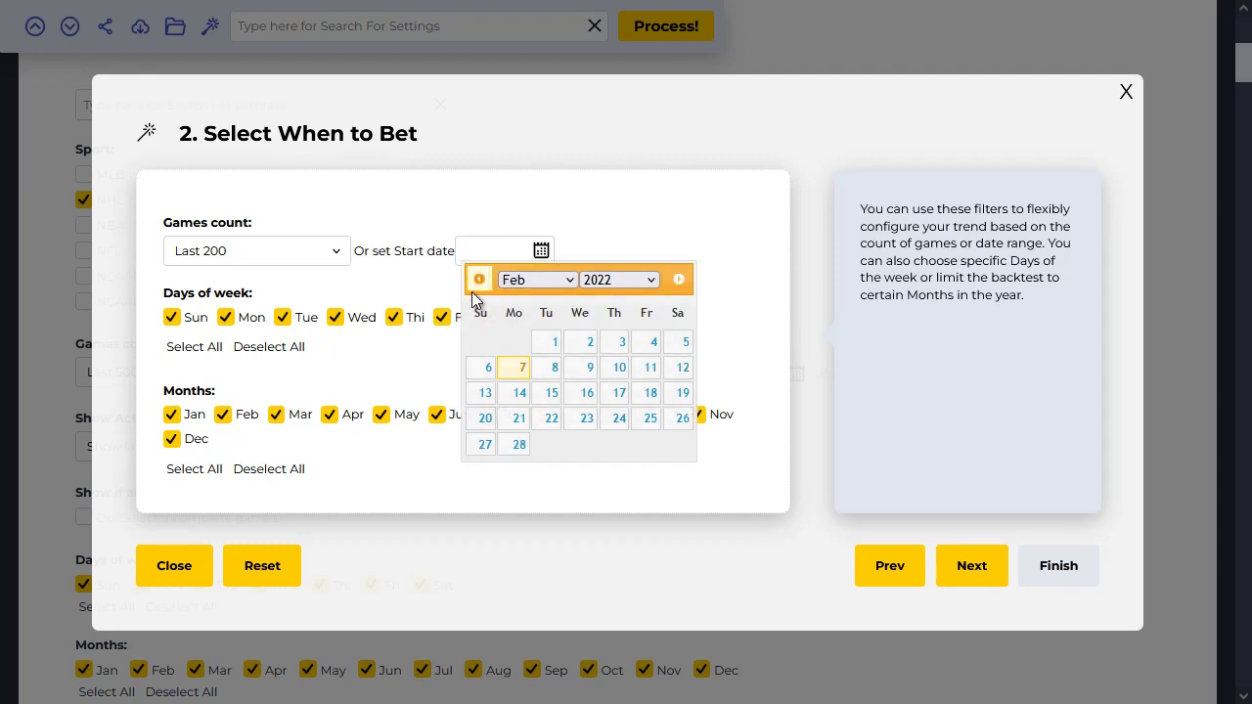
pyautogui.click(391, 295)
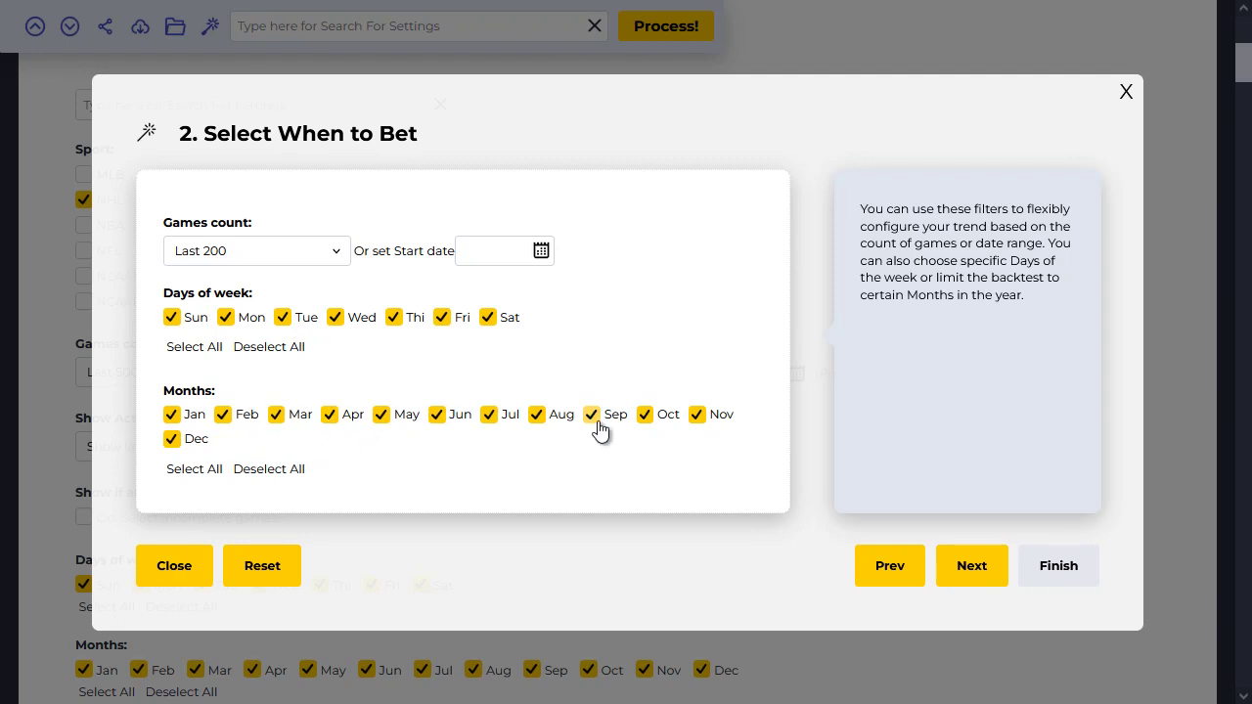
# - Set the wizard's games count to Last 500 and continue to the pick type page
pyautogui.click(334, 254)
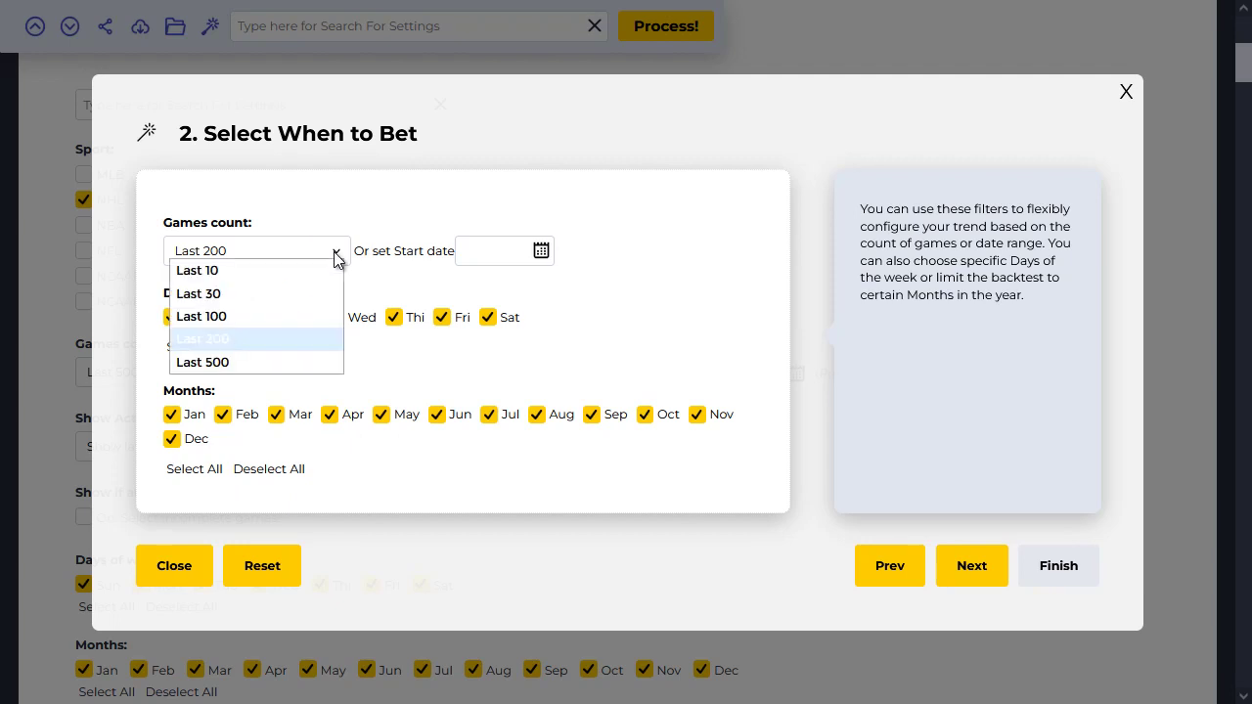
pyautogui.click(237, 363)
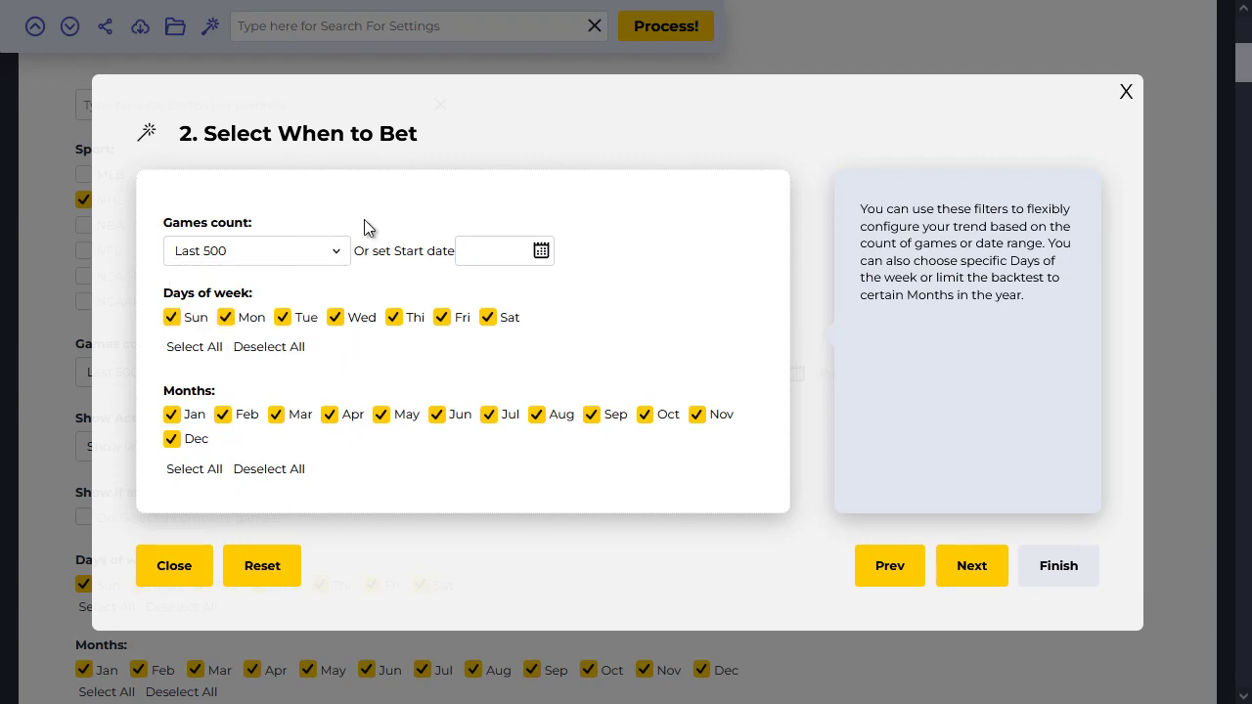
pyautogui.click(978, 564)
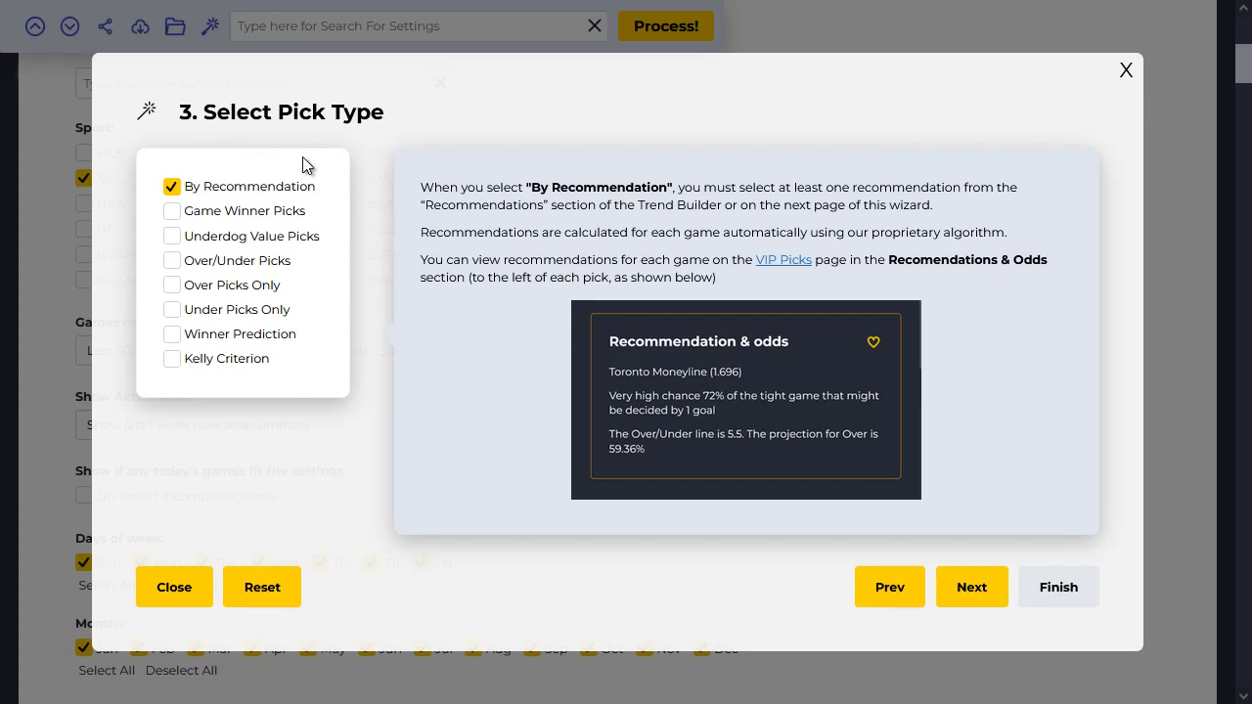
# - Preview the wizard's Game Winner, Underdog Value, Over/Under and Under Picks Only pick types, and return to By Recommendation
pyautogui.click(291, 217)
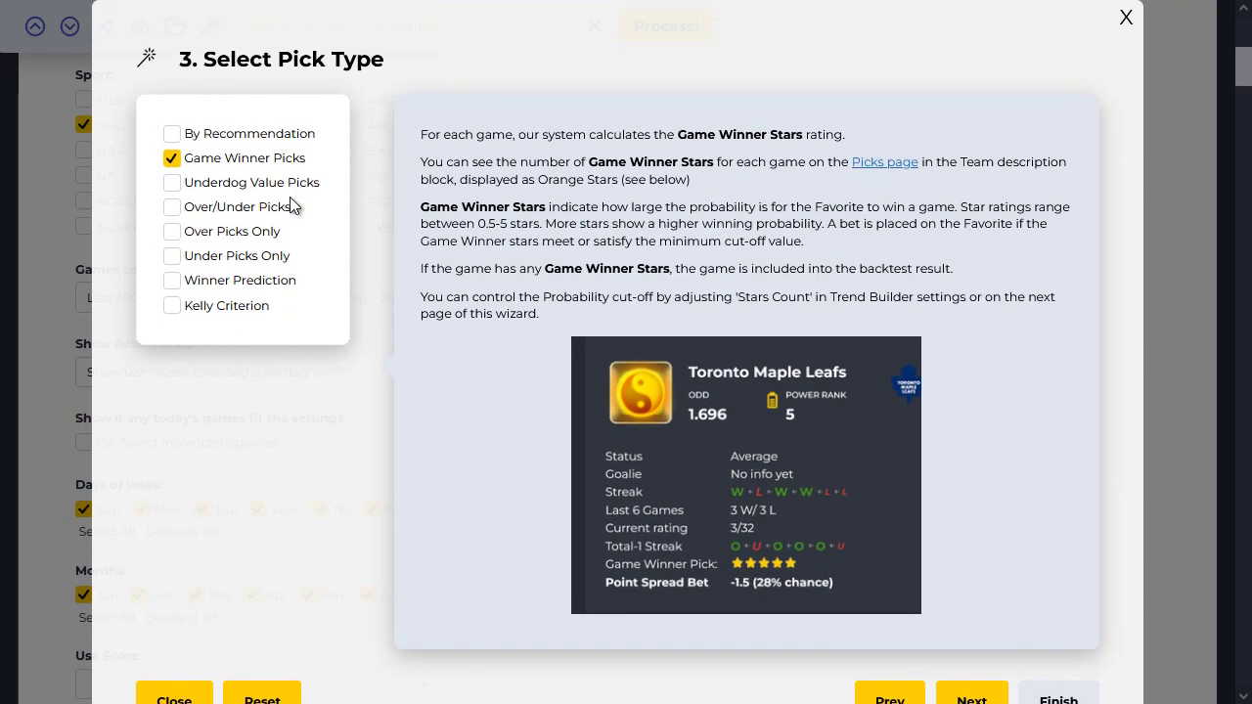
pyautogui.click(289, 185)
pyautogui.click(281, 213)
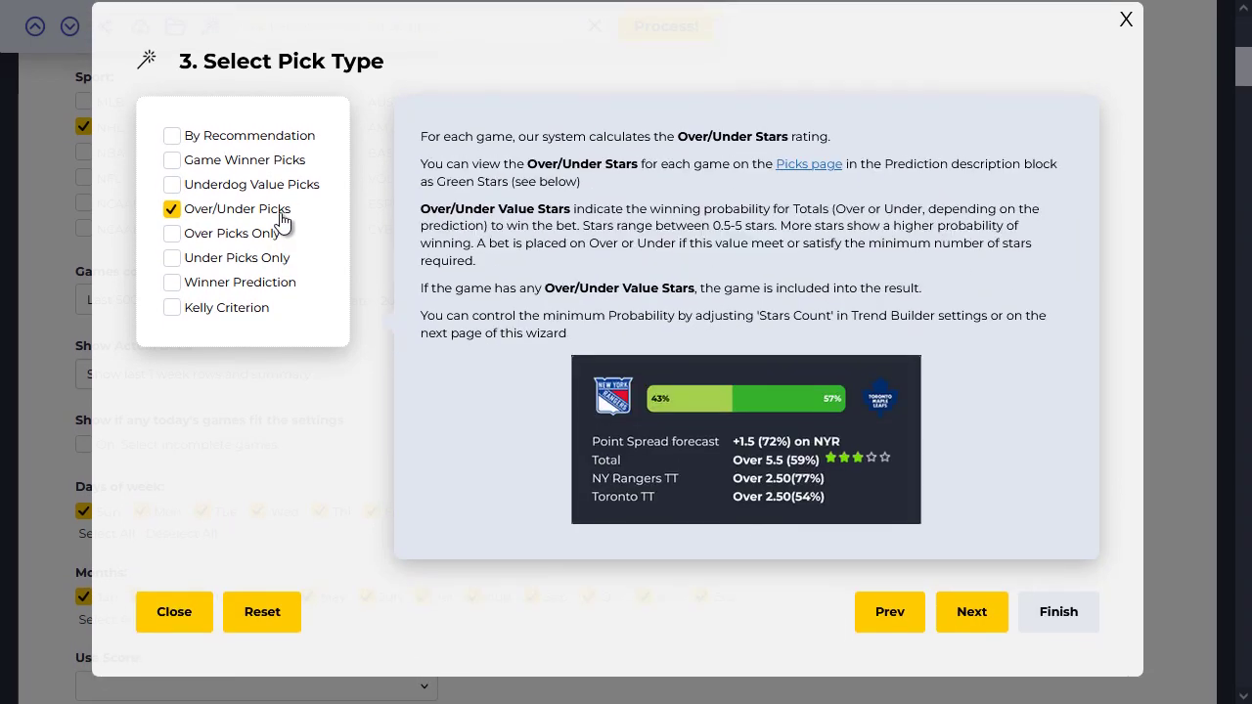
pyautogui.click(277, 283)
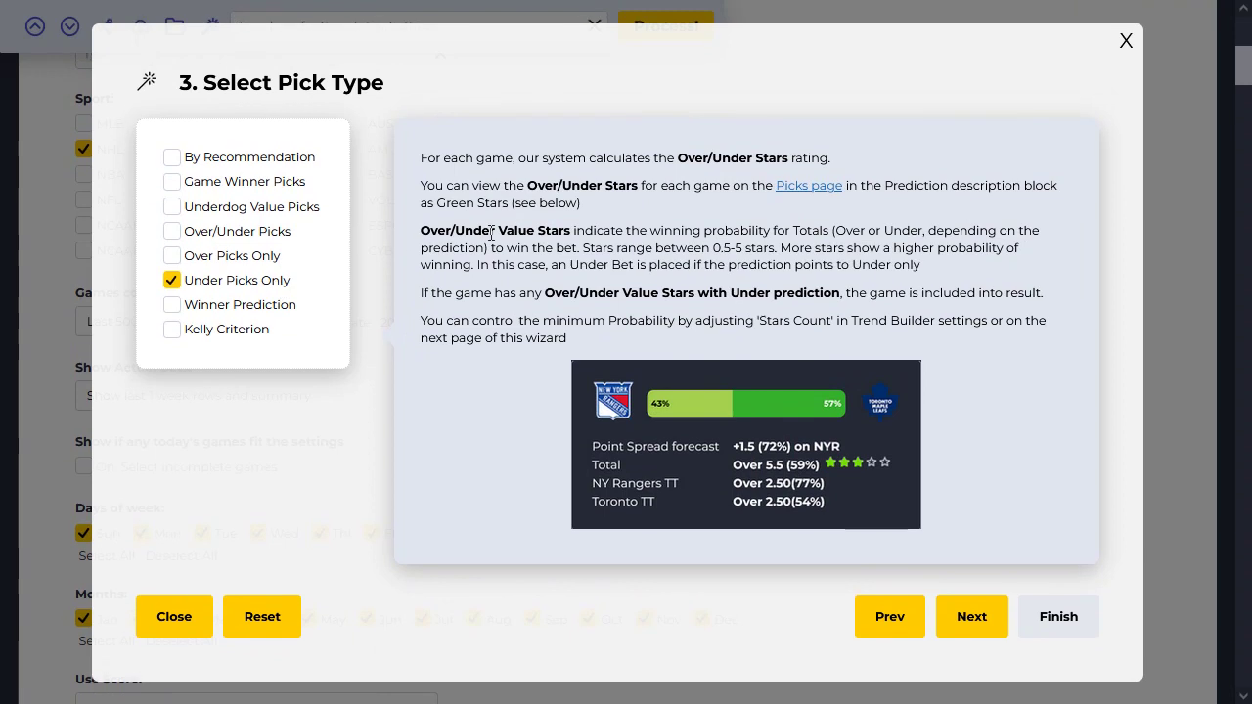
pyautogui.click(248, 162)
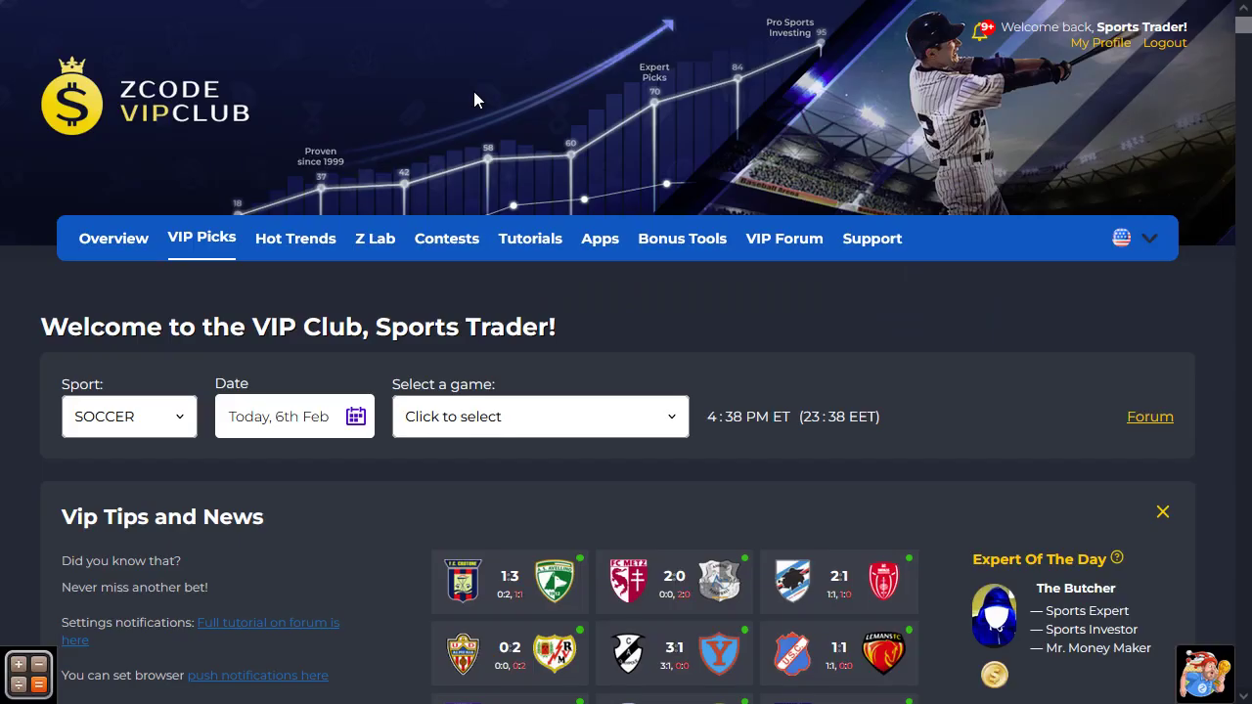
# - On the VIP Picks page, go to the Lazio at Verona pick and collapse the LiveBet Room and zLive Bot Signals panels
pyautogui.scroll(-9, 473, 97)
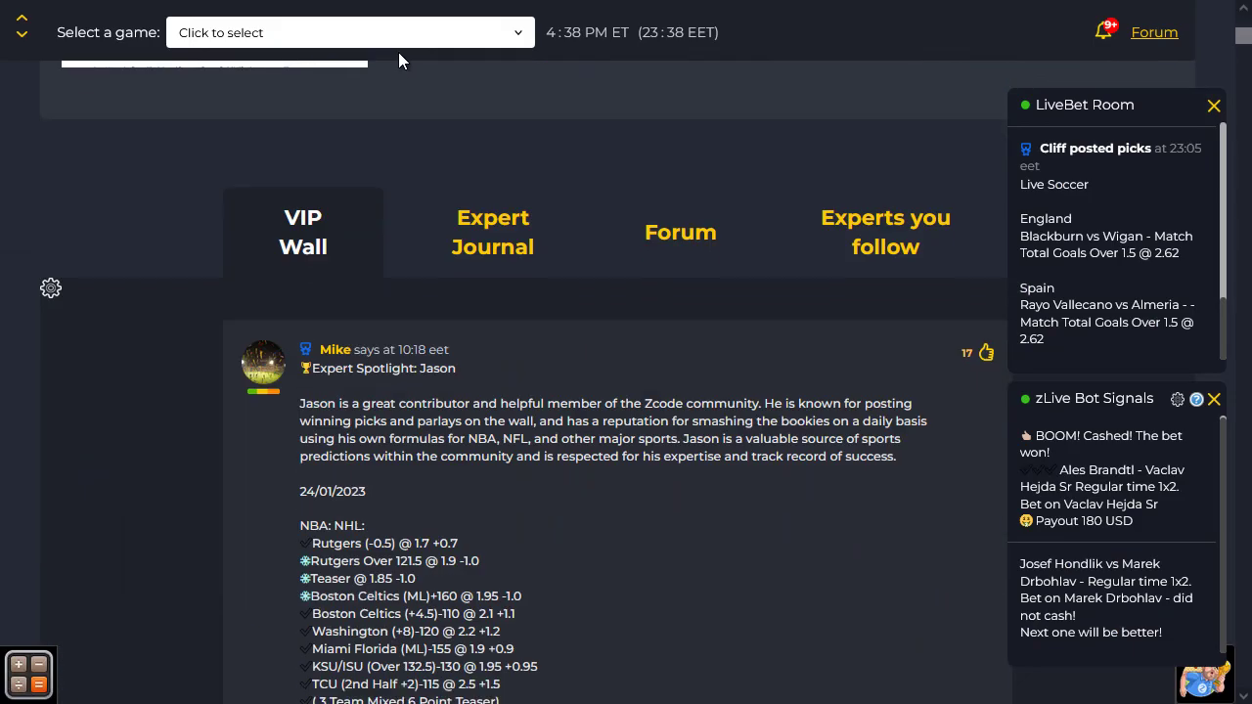
pyautogui.click(22, 34)
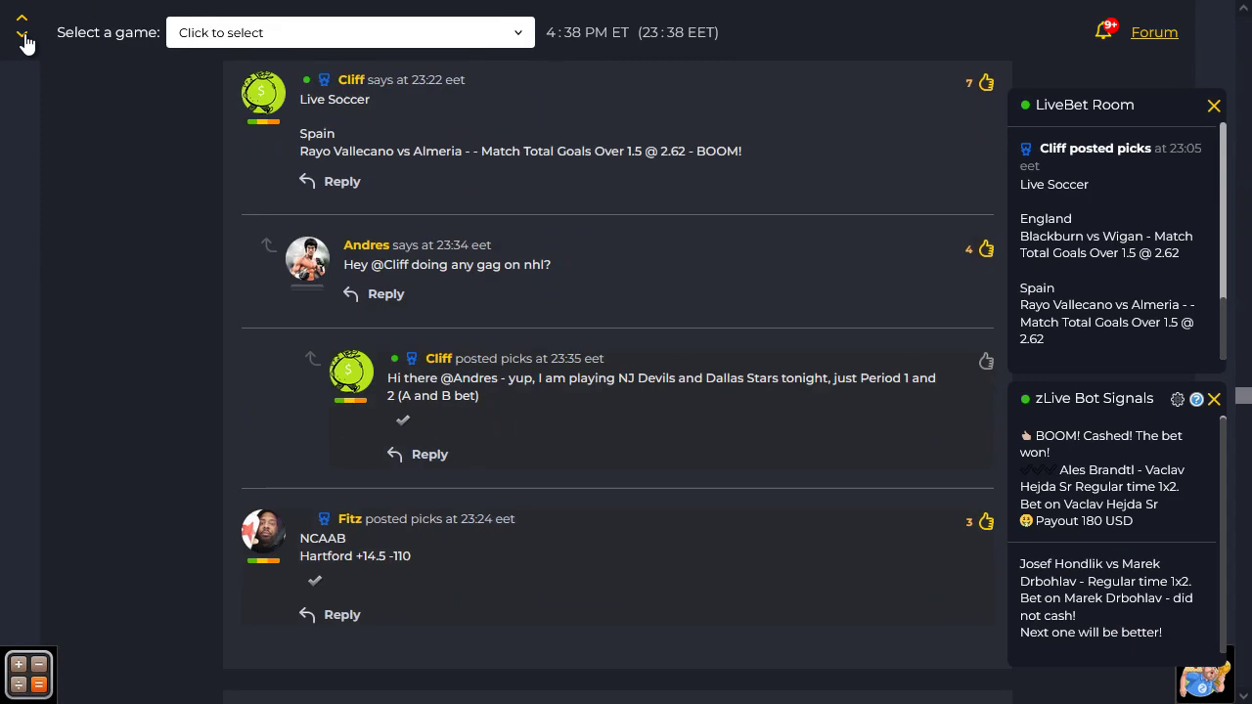
pyautogui.click(21, 36)
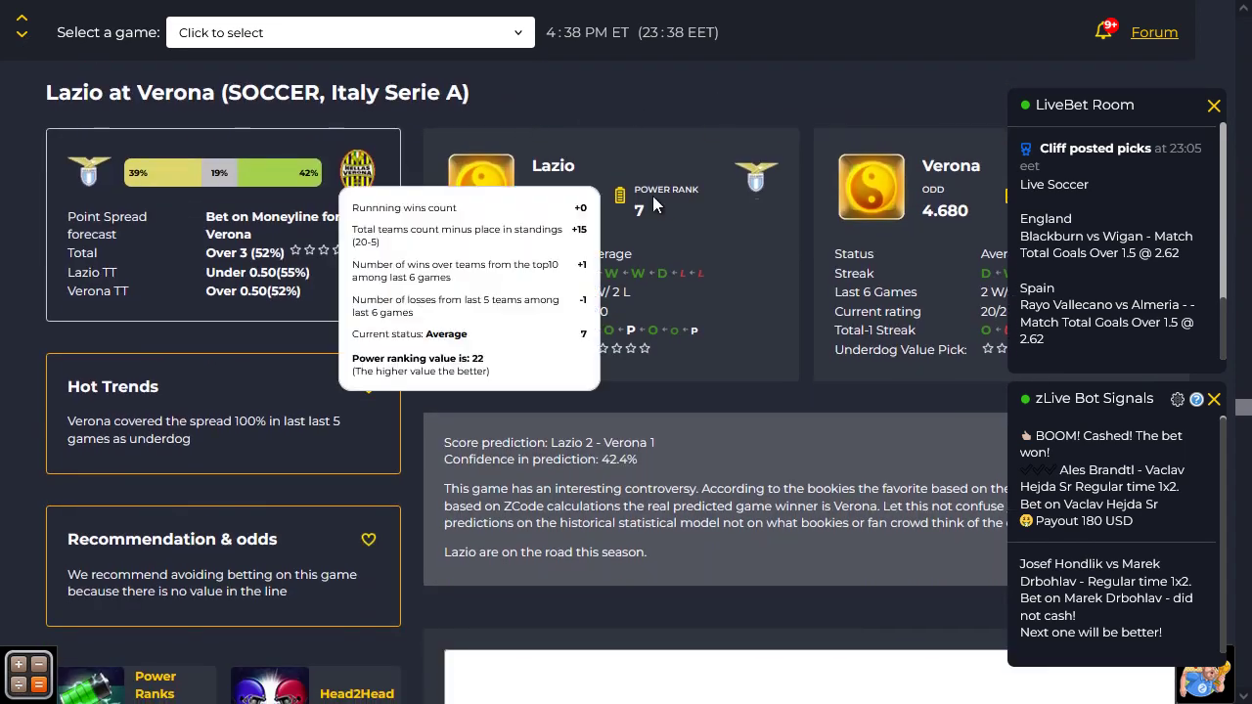
pyautogui.scroll(-1, 846, 181)
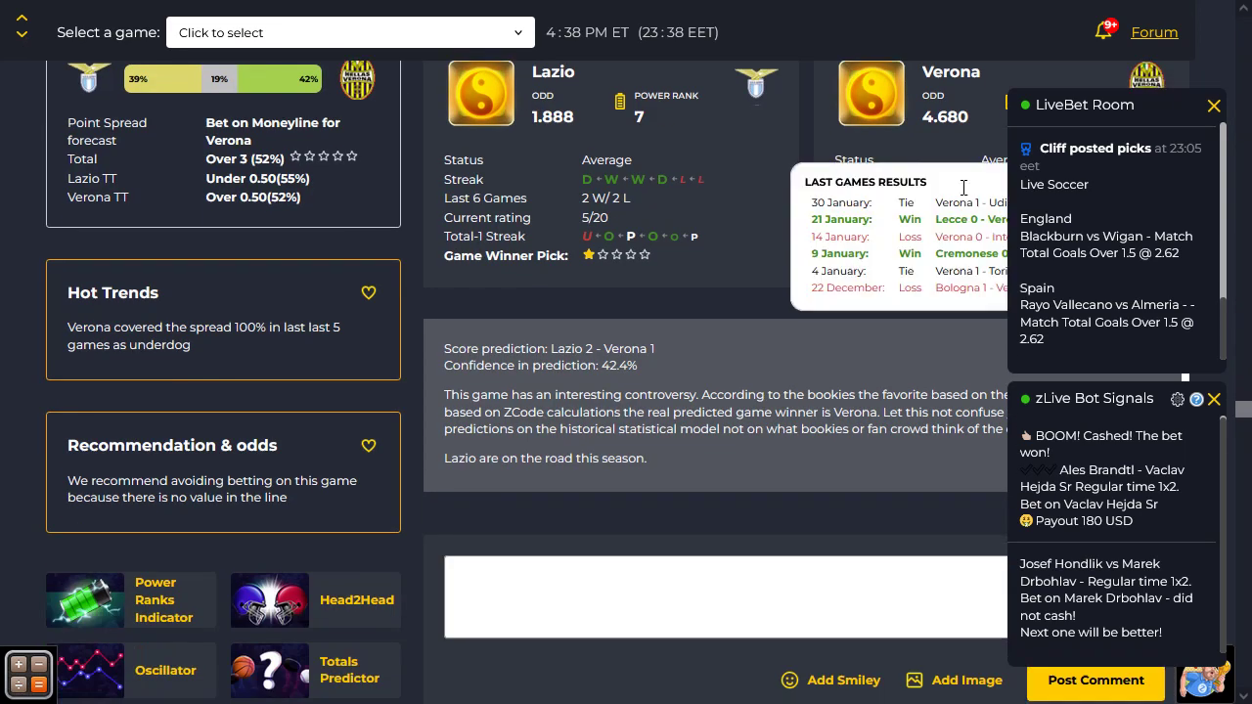
pyautogui.click(1212, 106)
pyautogui.click(1214, 147)
pyautogui.scroll(2, 878, 148)
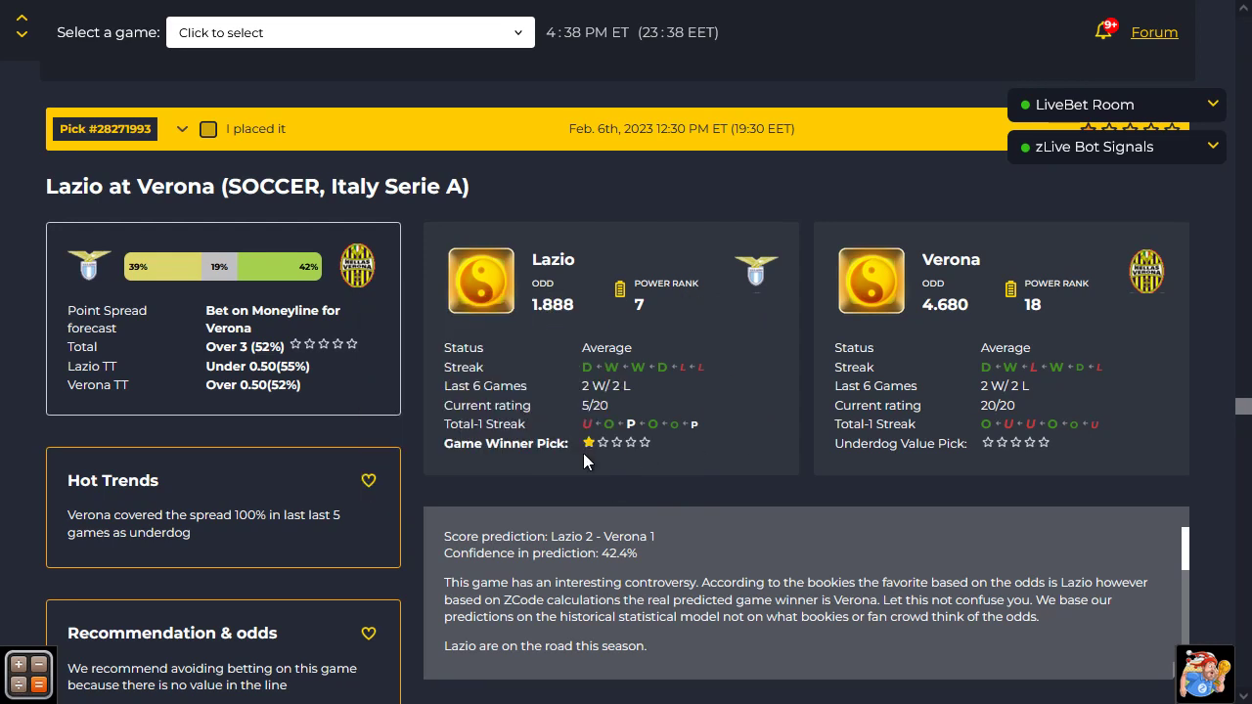
# - Examine the Lazio at Verona pick's star ratings, totals forecast, Hot Trends and Recommendation & odds sections
pyautogui.scroll(-2, 698, 395)
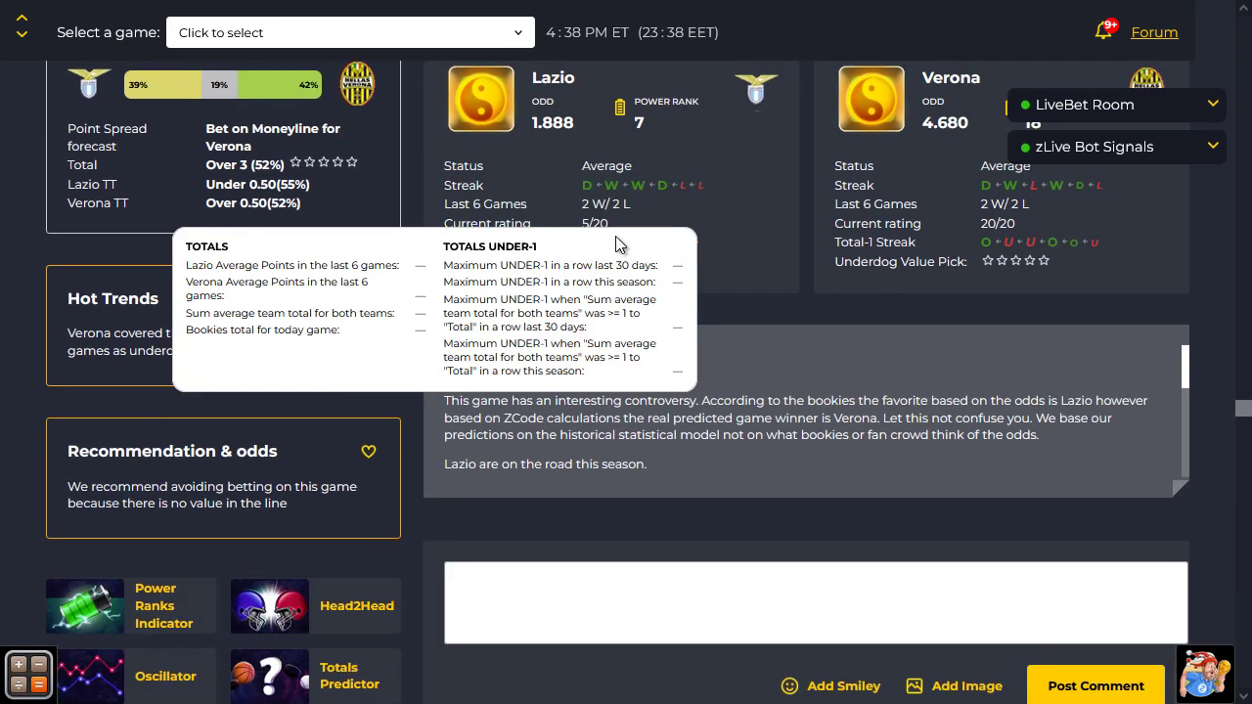
pyautogui.scroll(1, 218, 190)
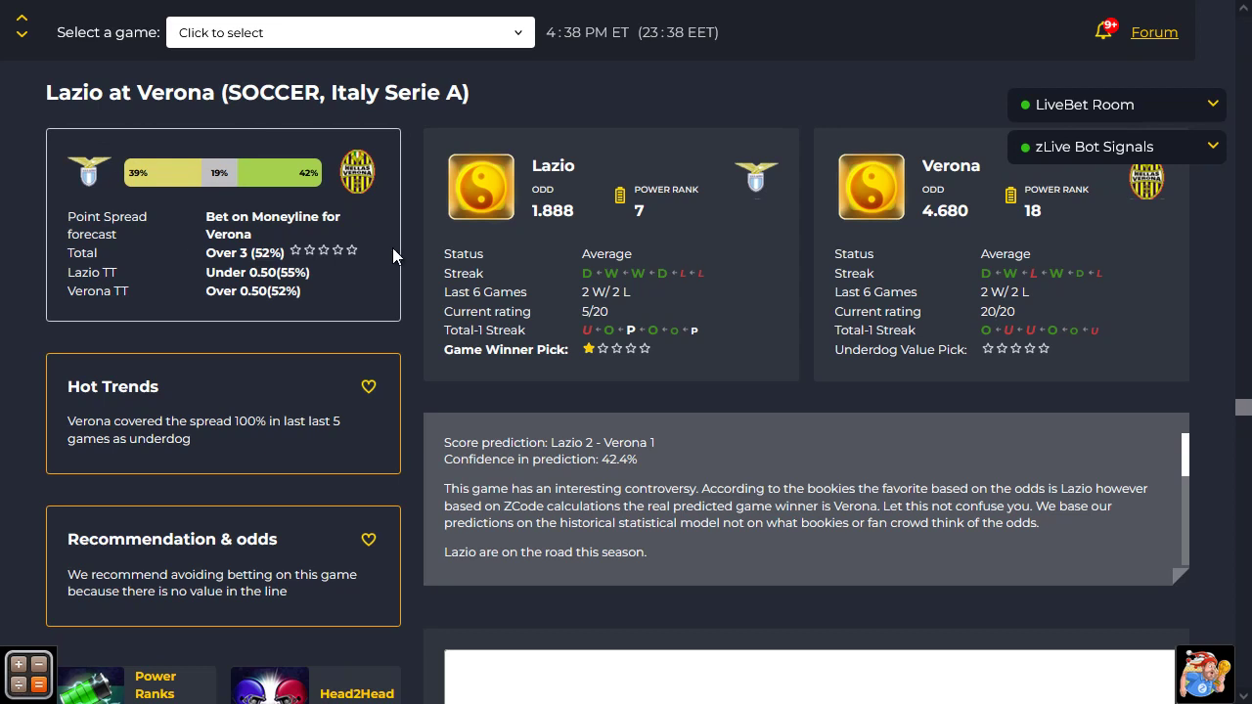
pyautogui.scroll(-1, 343, 344)
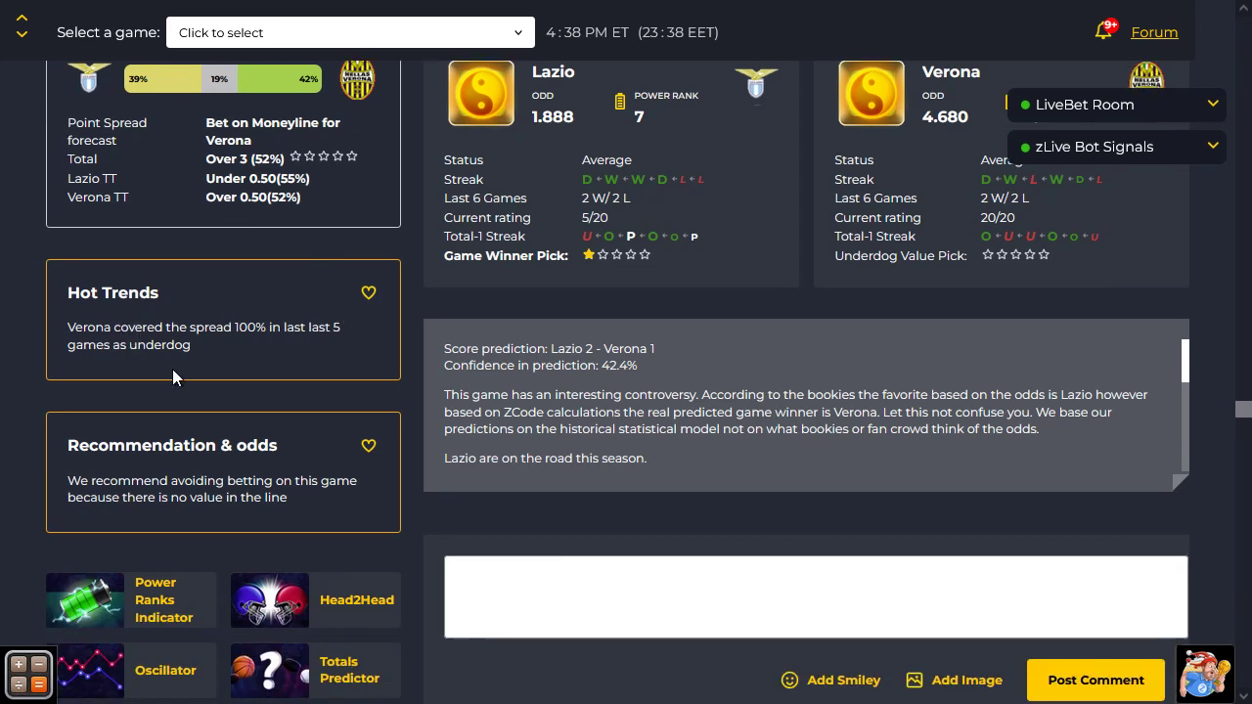
pyautogui.scroll(-1, 253, 407)
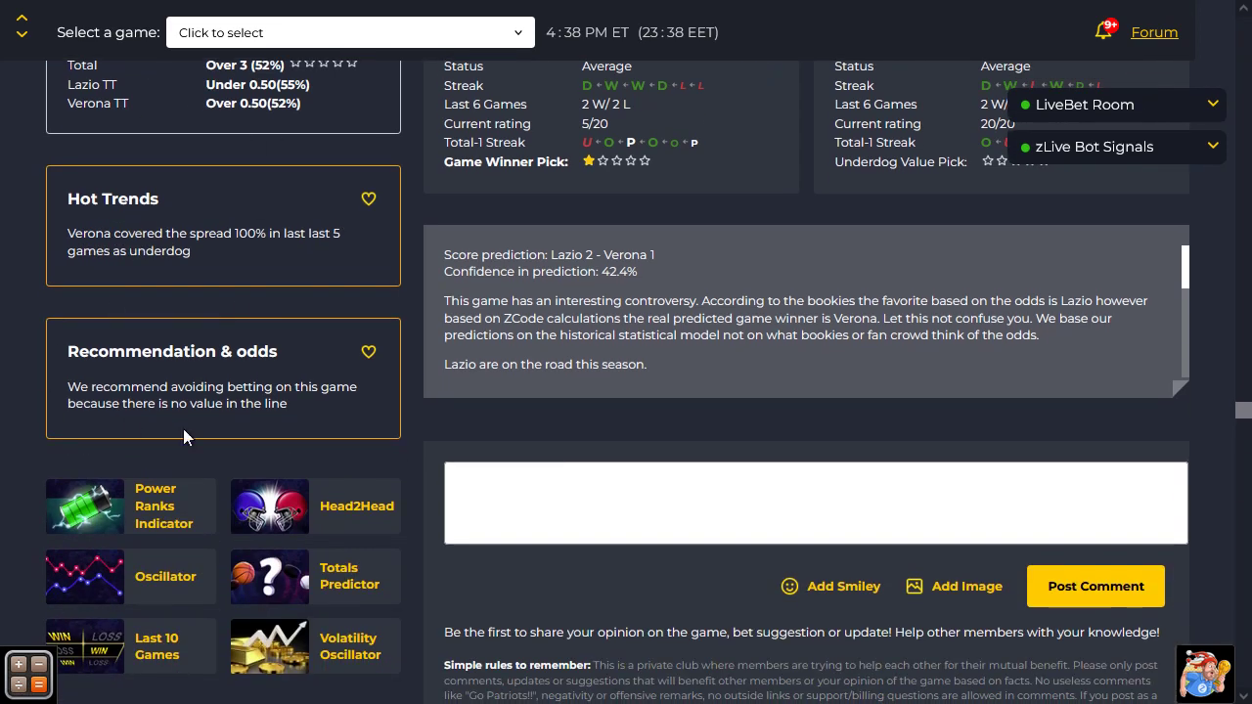
pyautogui.scroll(1, 530, 441)
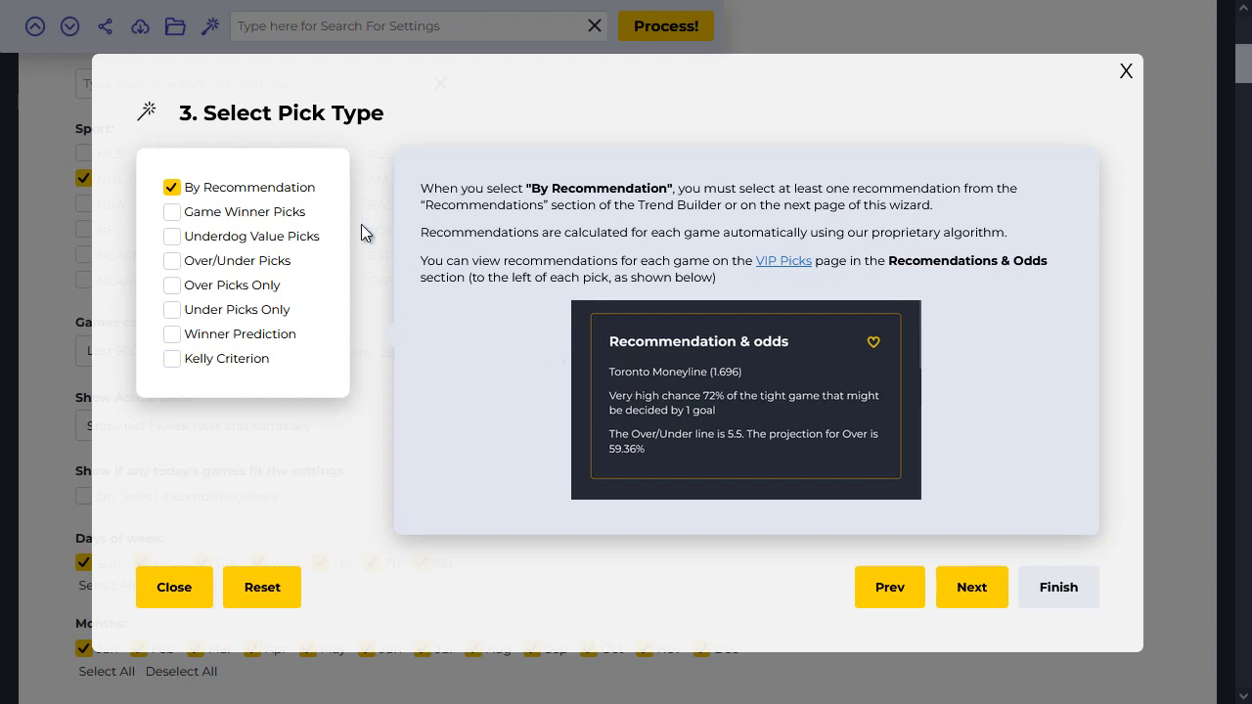
# - Read the wizard's descriptions of Game Winner, Underdog Value, Over/Under, Over Picks Only, Under Picks Only and Winner Prediction
pyautogui.click(232, 216)
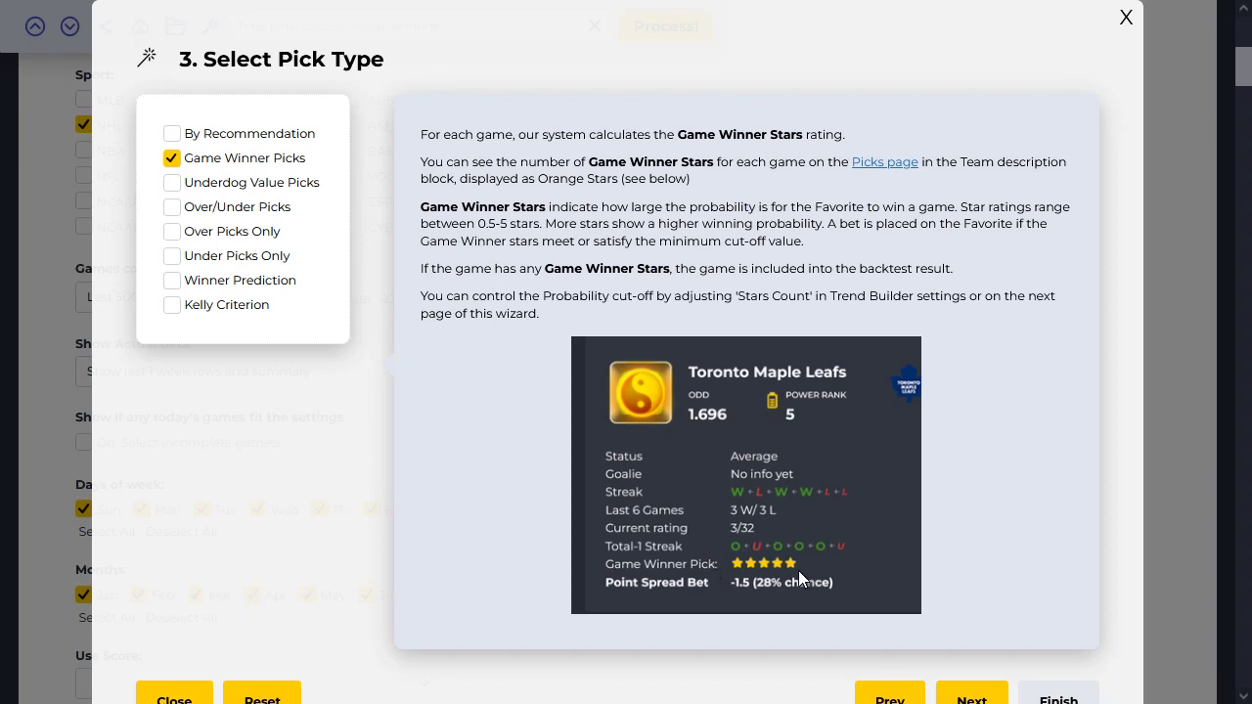
pyautogui.click(218, 188)
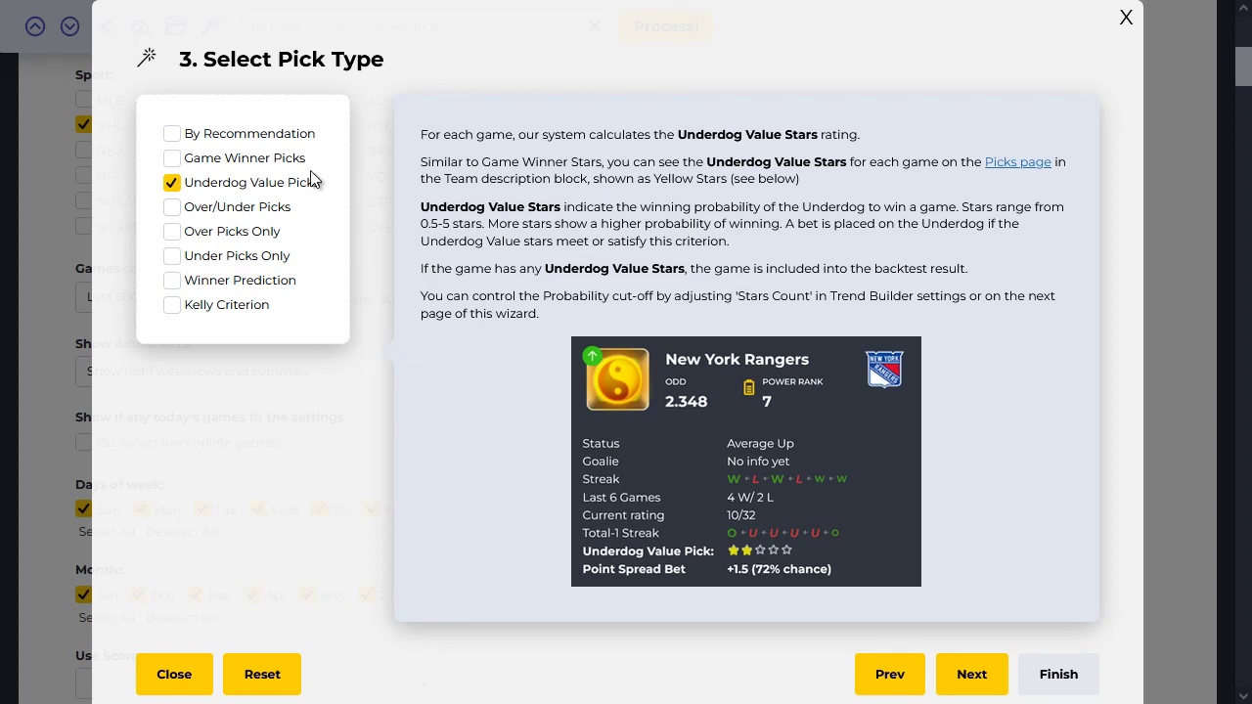
pyautogui.click(239, 217)
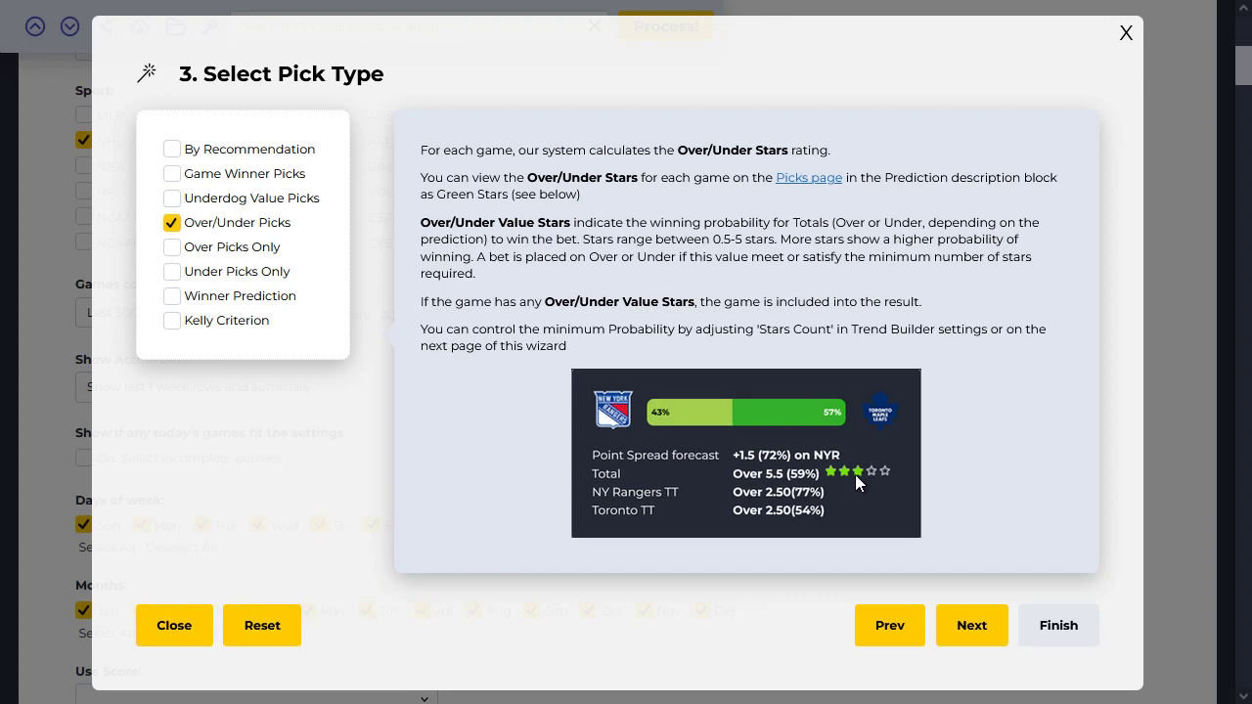
pyautogui.click(201, 257)
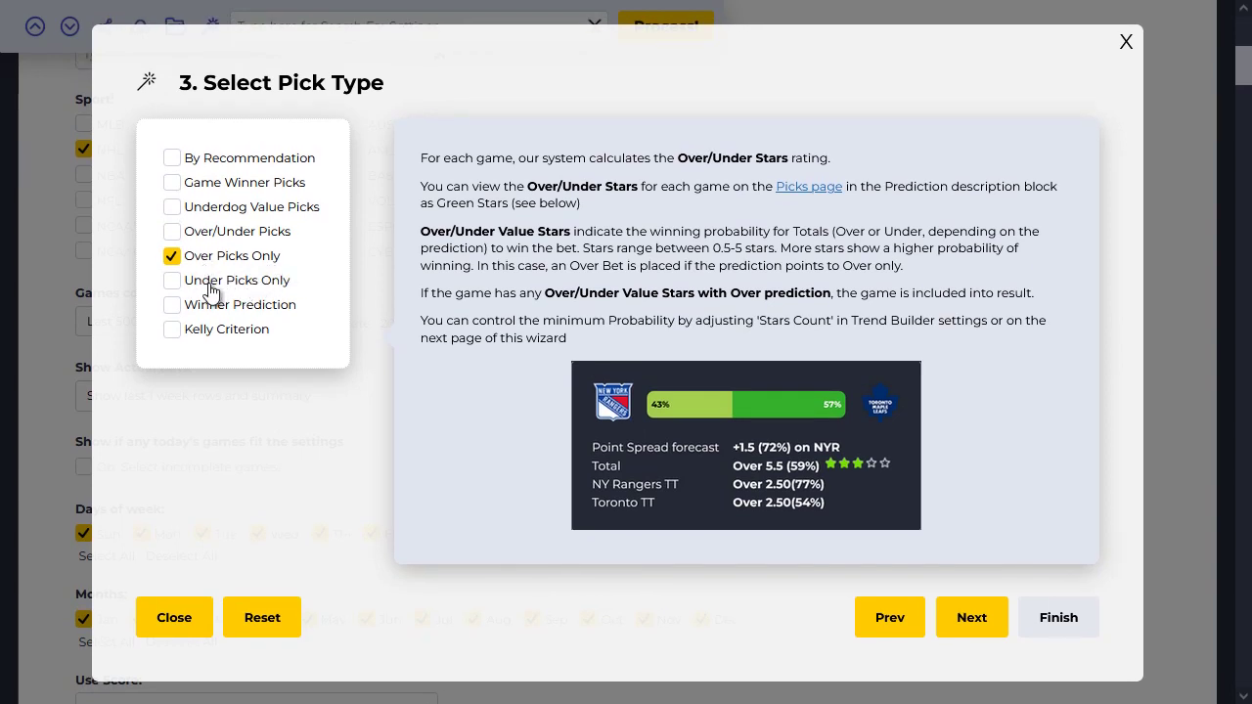
pyautogui.click(209, 283)
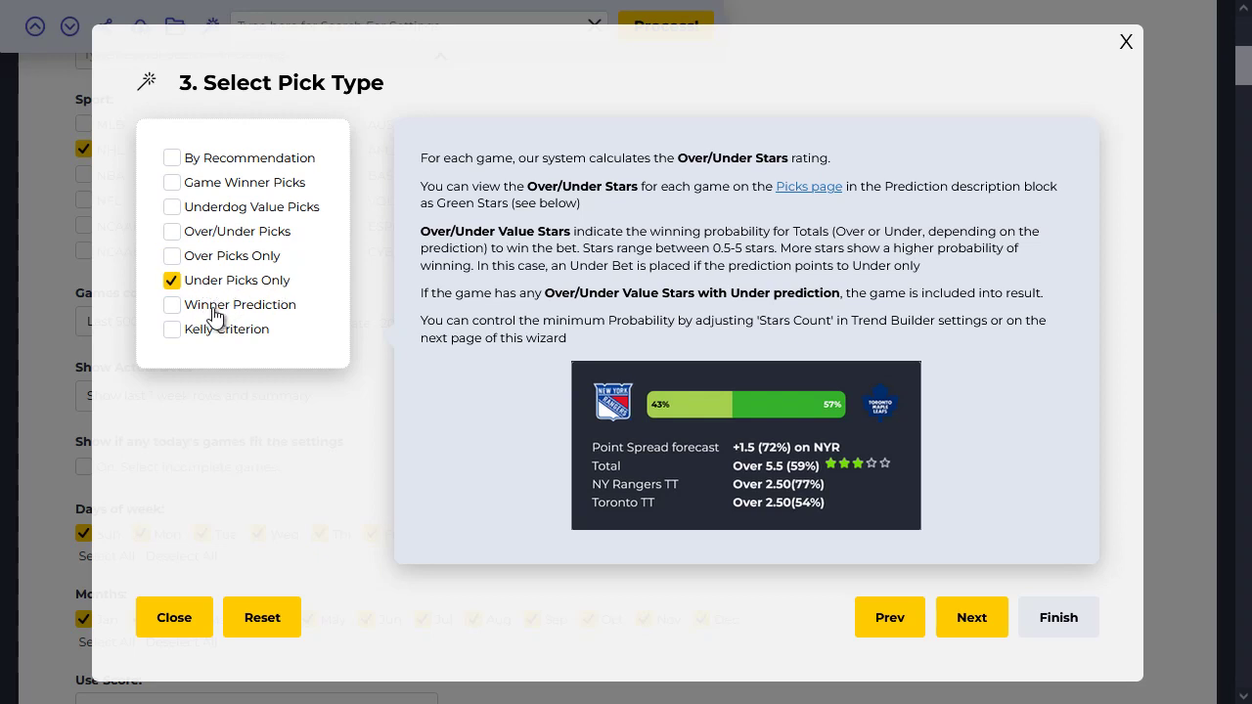
pyautogui.click(214, 309)
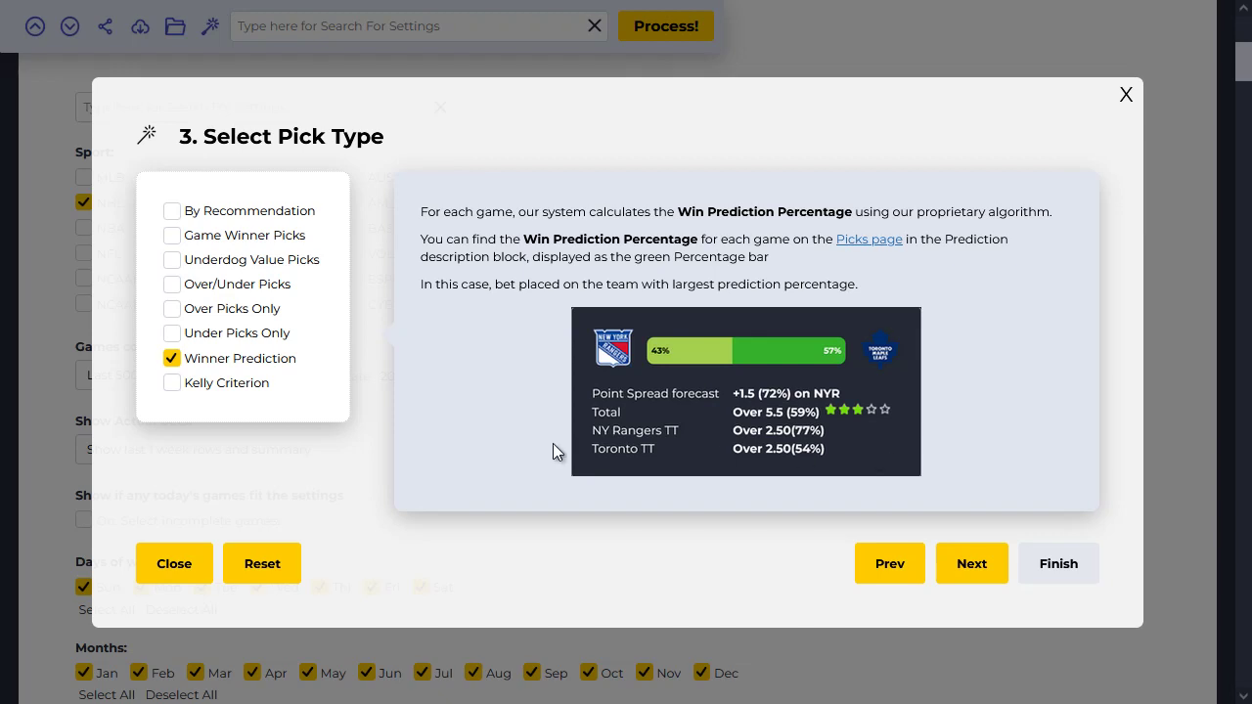
# - Read the Kelly Criterion pick type's description, from the bet-sizing definition to the rule for placing the bet
pyautogui.click(219, 385)
pyautogui.scroll(-1, 218, 388)
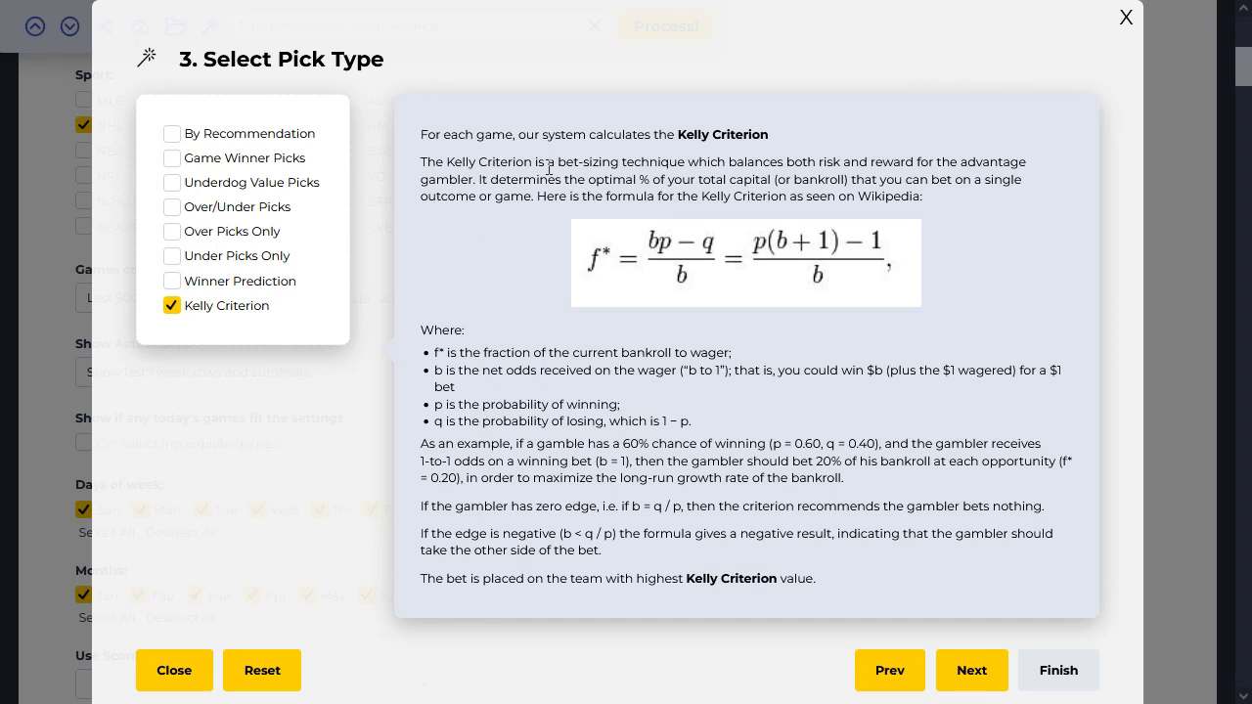
pyautogui.moveTo(565, 162); pyautogui.dragTo(686, 162)
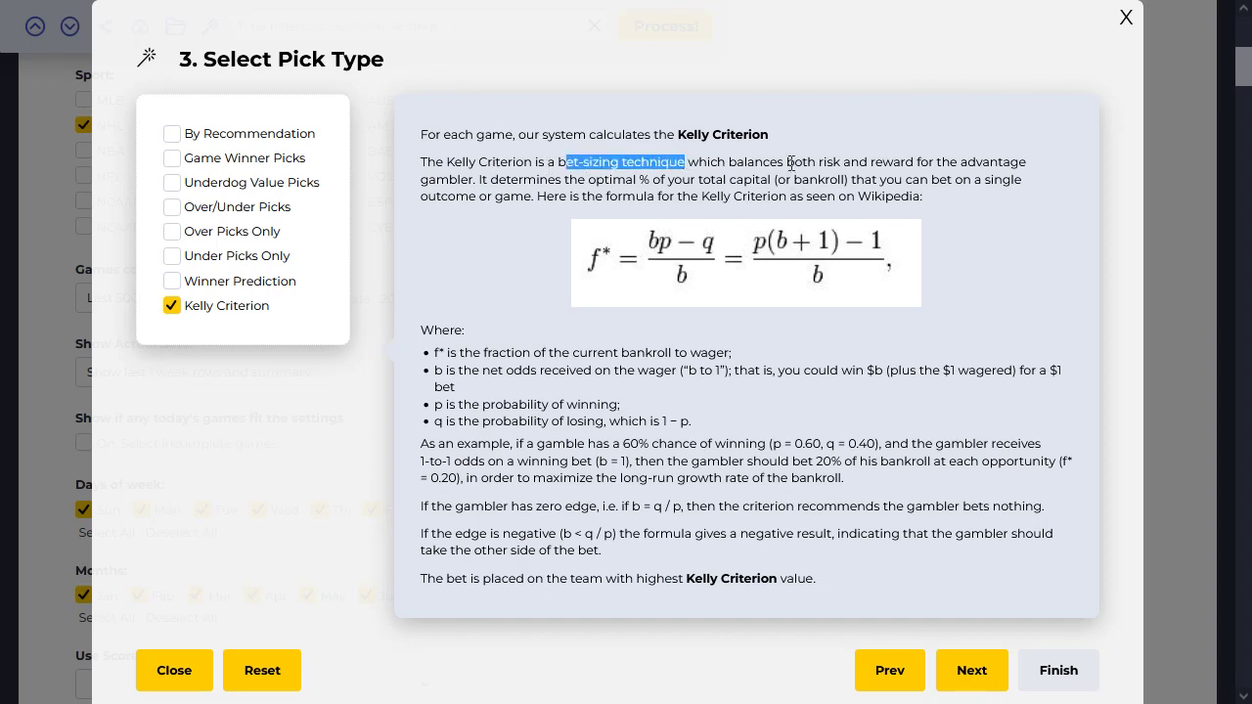
pyautogui.click(791, 163)
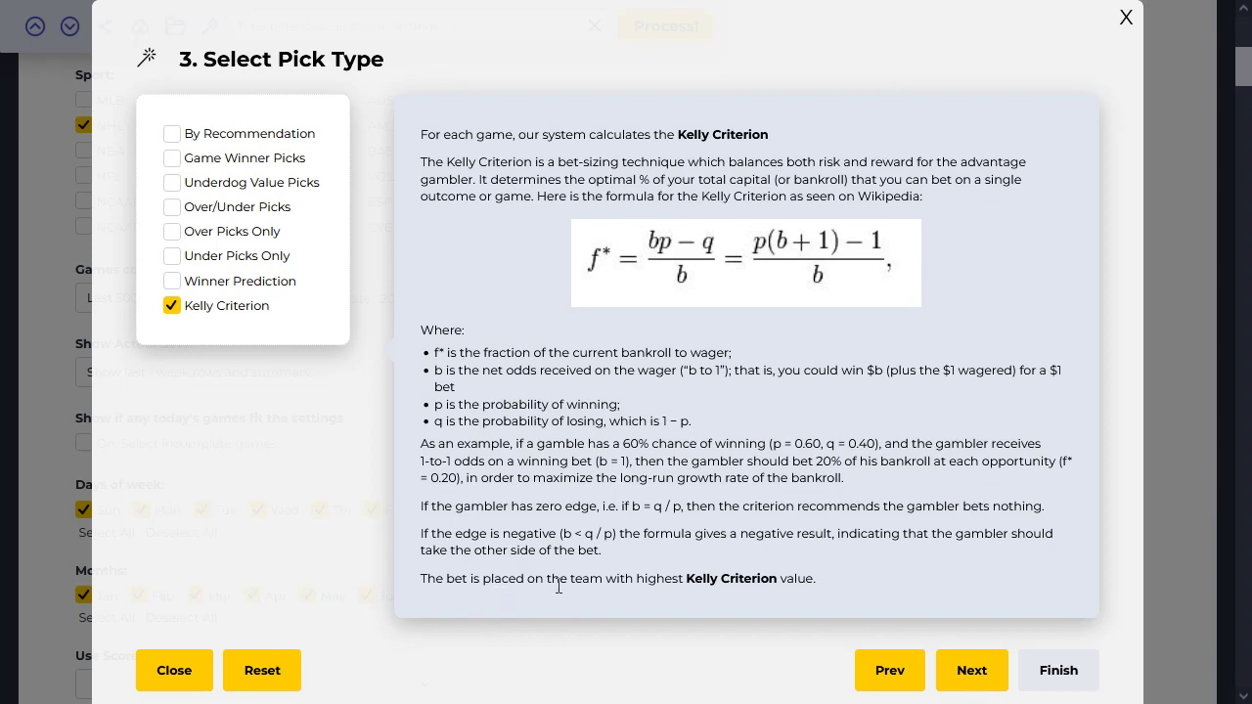
pyautogui.moveTo(548, 583); pyautogui.dragTo(856, 582)
pyautogui.click(858, 582)
# - Set the pick type to By Recommendation and continue to the wizard's recommendations page
pyautogui.click(200, 142)
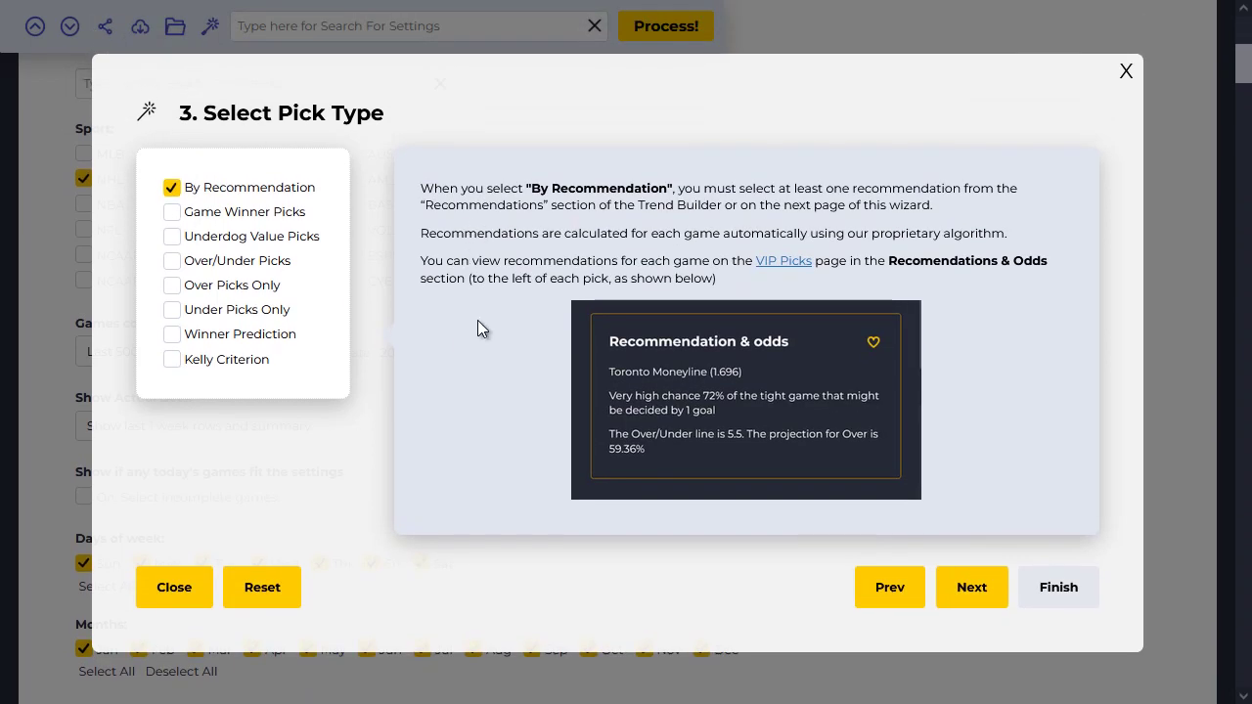
pyautogui.click(977, 590)
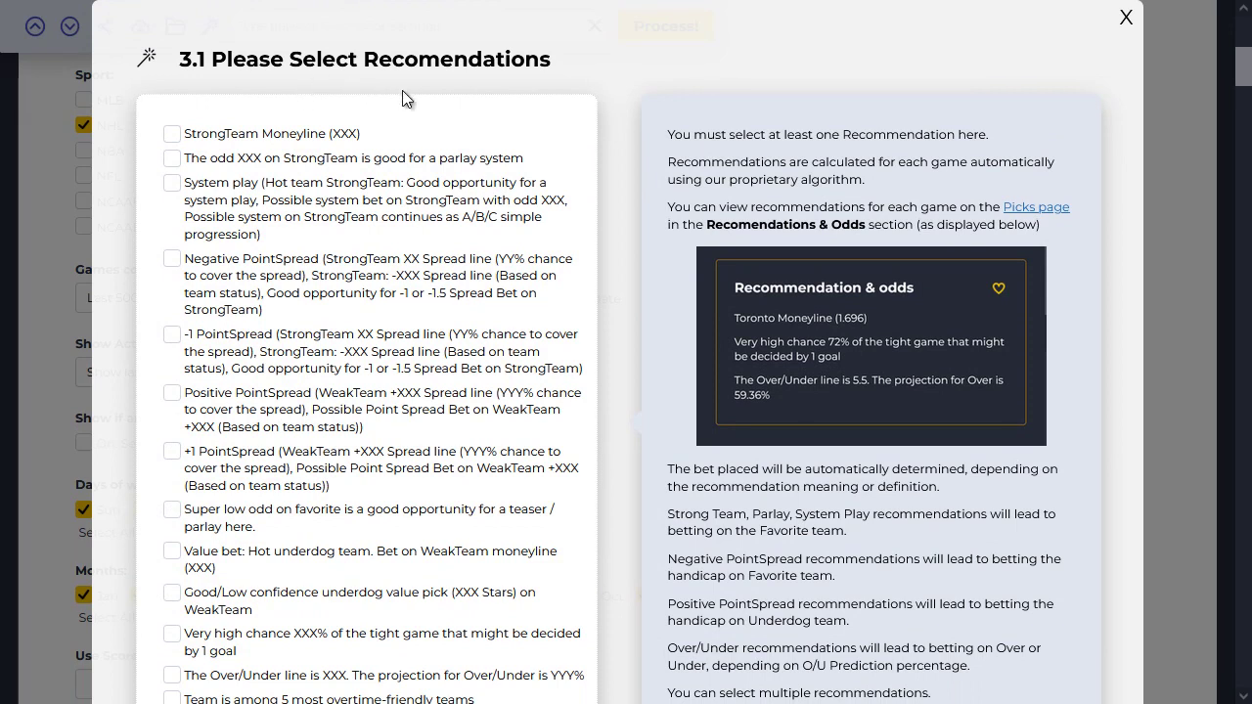
pyautogui.scroll(-2, 595, 223)
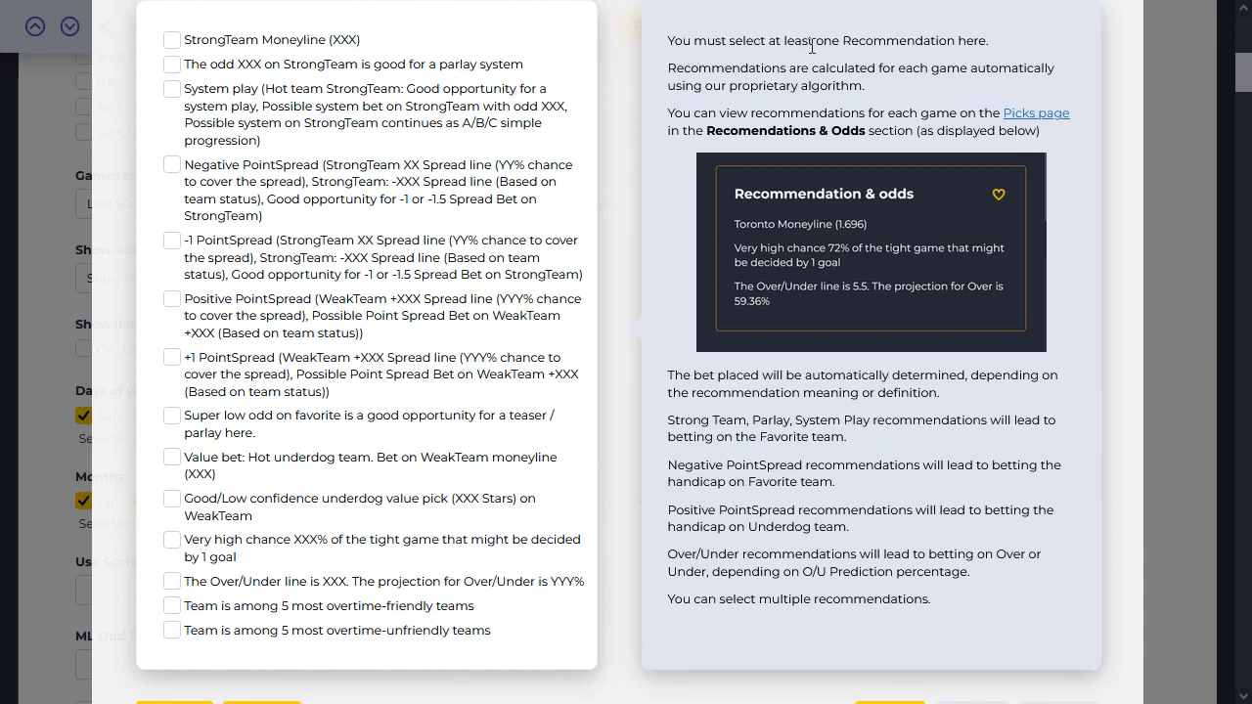
pyautogui.scroll(2, 733, 115)
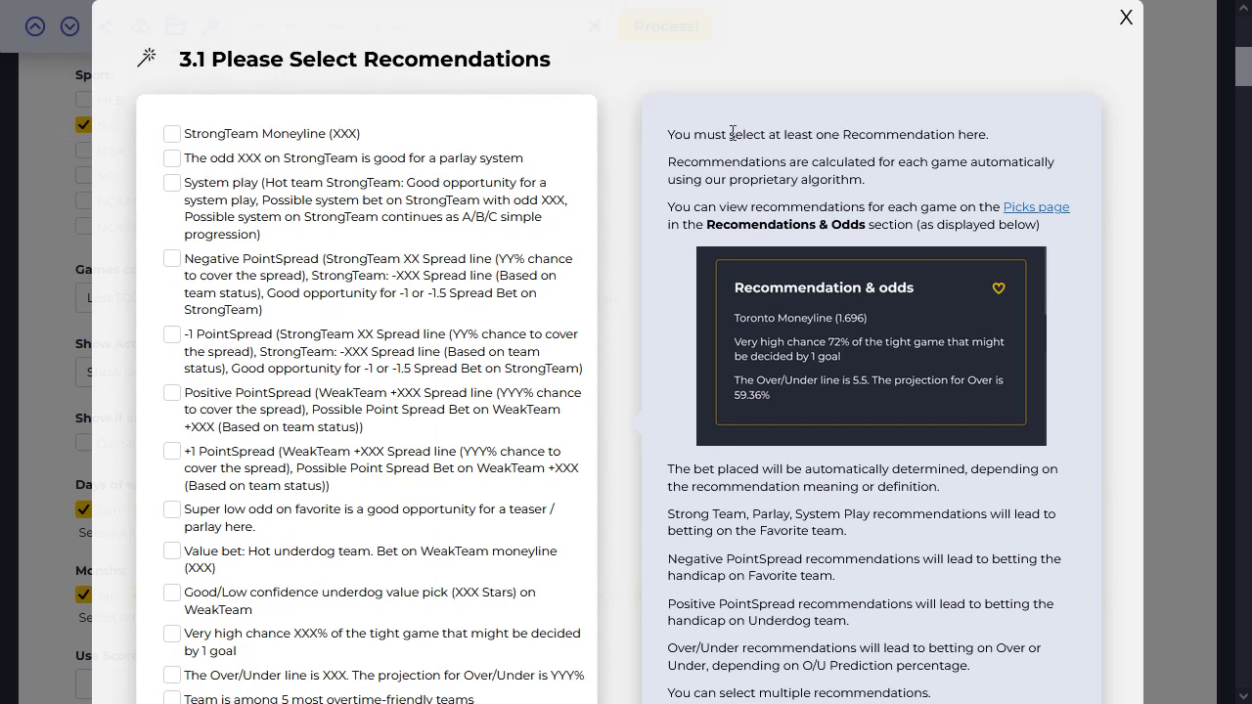
# - Read how Strong Team, Parlay, System Play, Negative PointSpread and Positive PointSpread recommendations determine which team is bet on
pyautogui.scroll(-2, 748, 93)
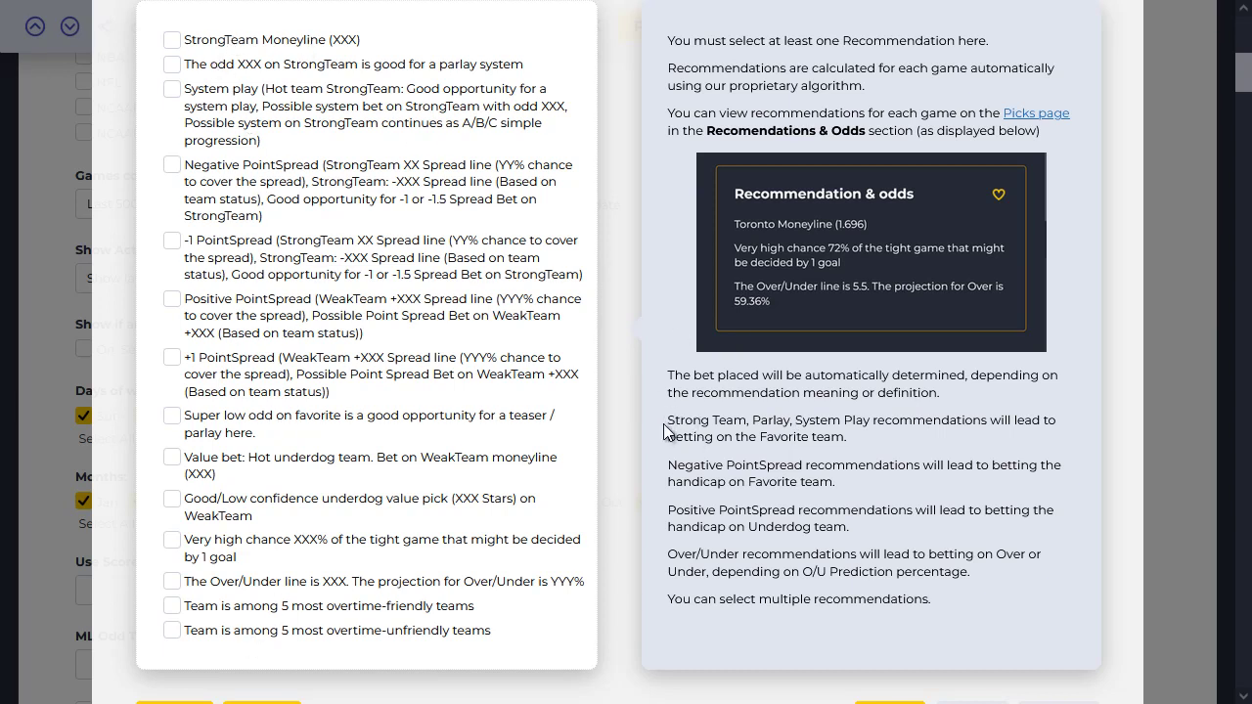
pyautogui.moveTo(667, 423); pyautogui.dragTo(877, 422)
pyautogui.click(774, 420)
pyautogui.doubleClick(772, 420)
pyautogui.click(946, 422)
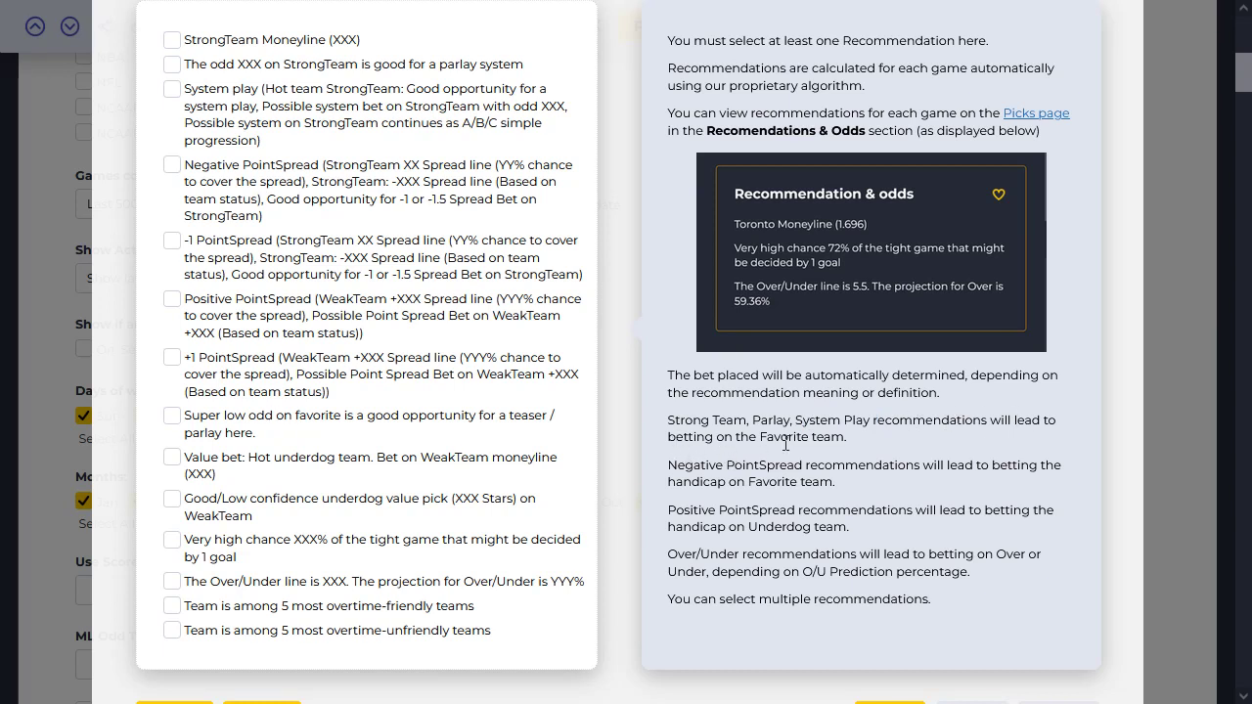
pyautogui.moveTo(761, 439); pyautogui.dragTo(895, 445)
pyautogui.click(895, 445)
pyautogui.moveTo(669, 465); pyautogui.dragTo(802, 467)
pyautogui.click(846, 482)
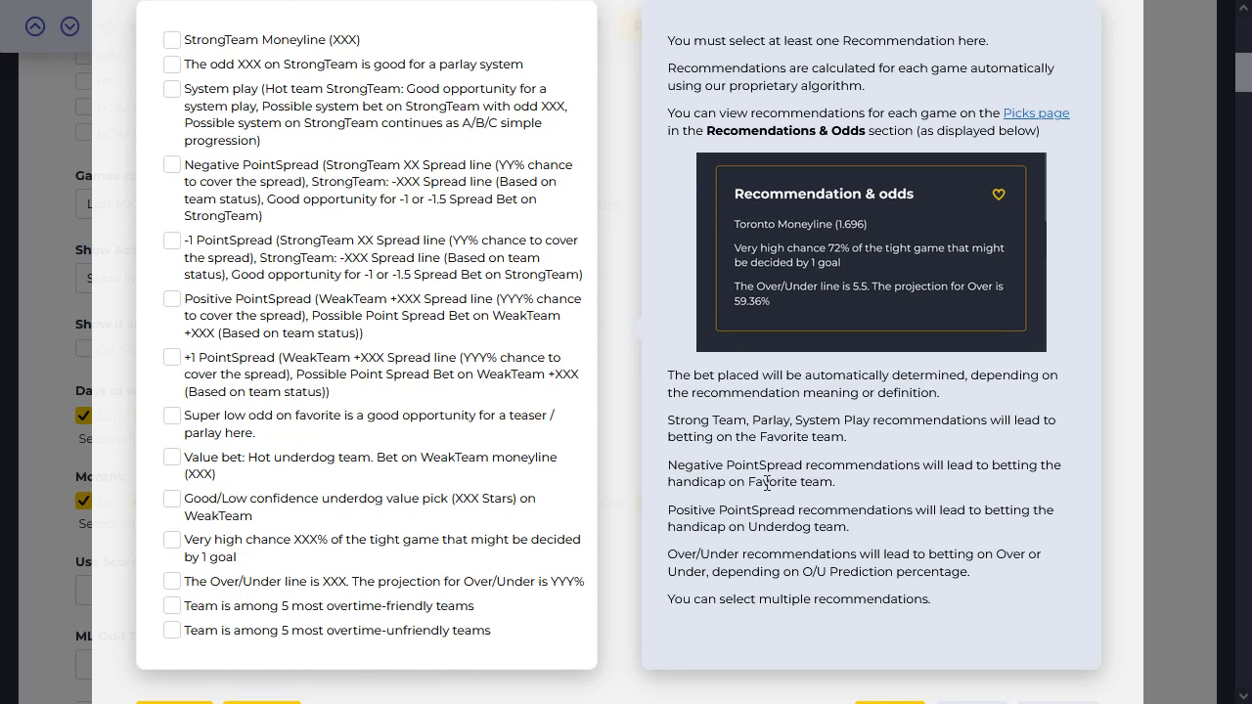
pyautogui.doubleClick(722, 463)
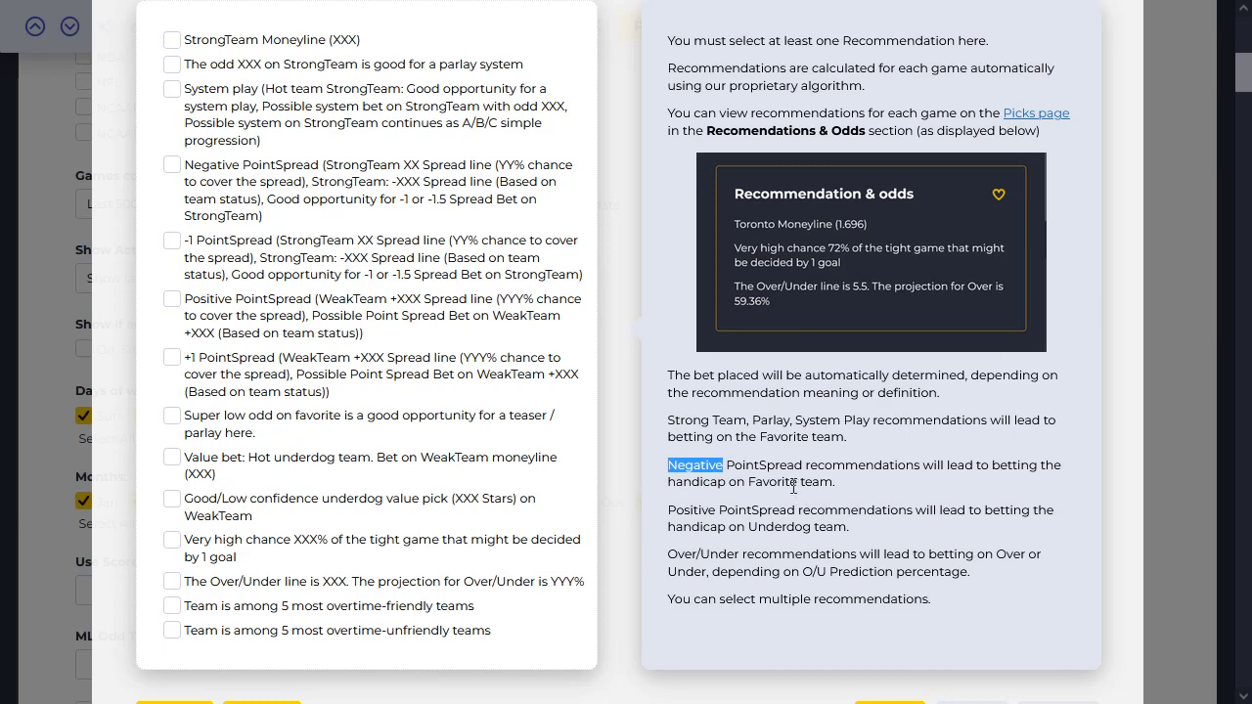
pyautogui.moveTo(670, 510); pyautogui.dragTo(812, 529)
pyautogui.click(859, 533)
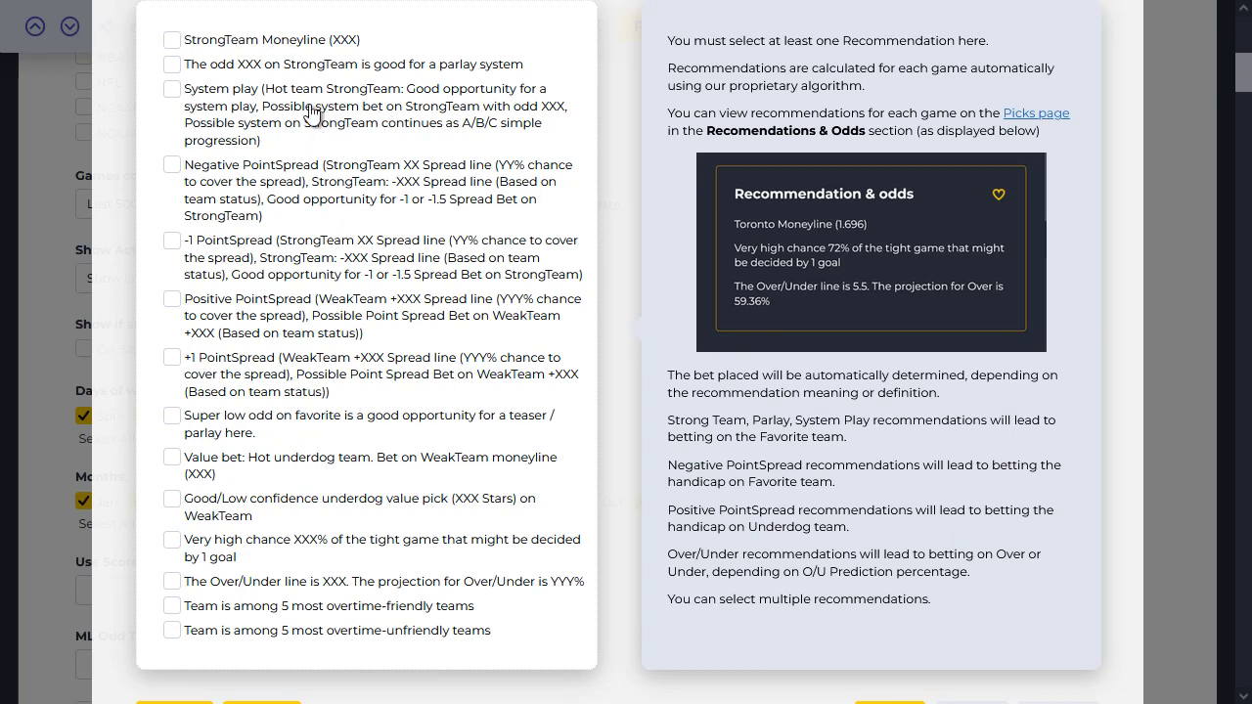
# - Select the StrongTeam Moneyline, parlay system odd, Negative PointSpread, Positive PointSpread, super low favorite odd, hot underdog value bet and underdog value pick recommendations
pyautogui.click(172, 43)
pyautogui.click(172, 65)
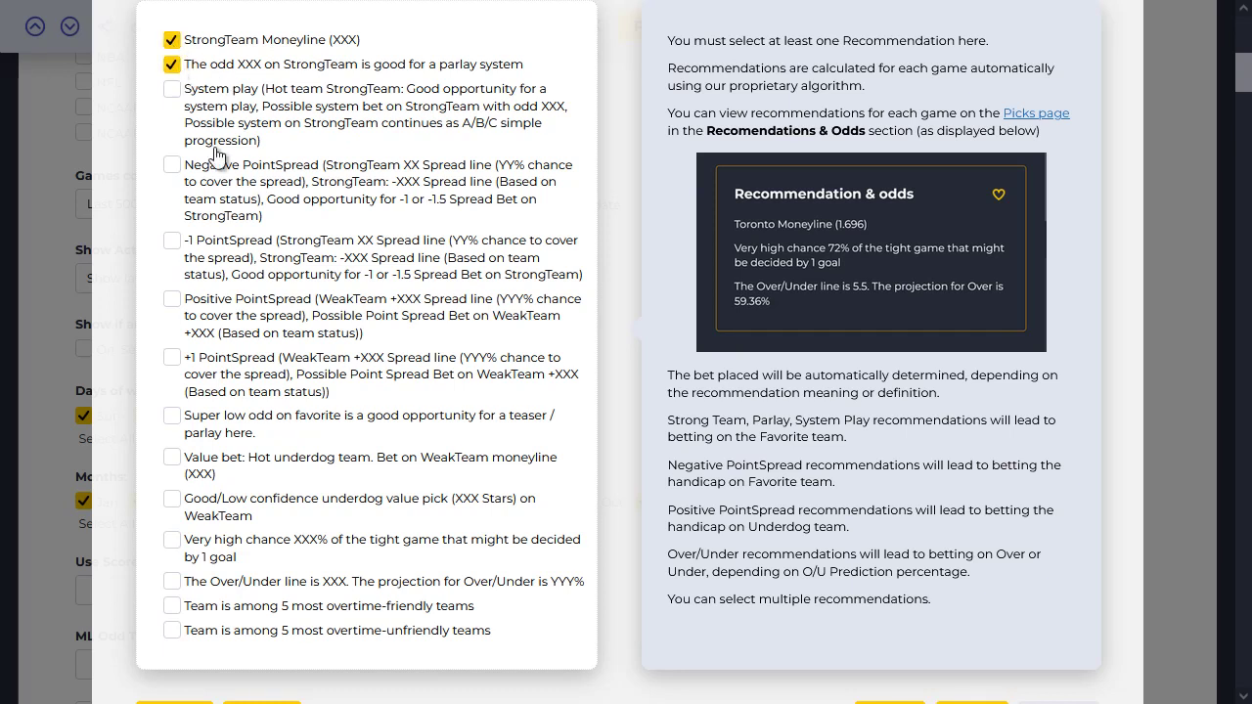
pyautogui.click(173, 165)
pyautogui.click(173, 301)
pyautogui.click(172, 417)
pyautogui.click(172, 458)
pyautogui.click(172, 500)
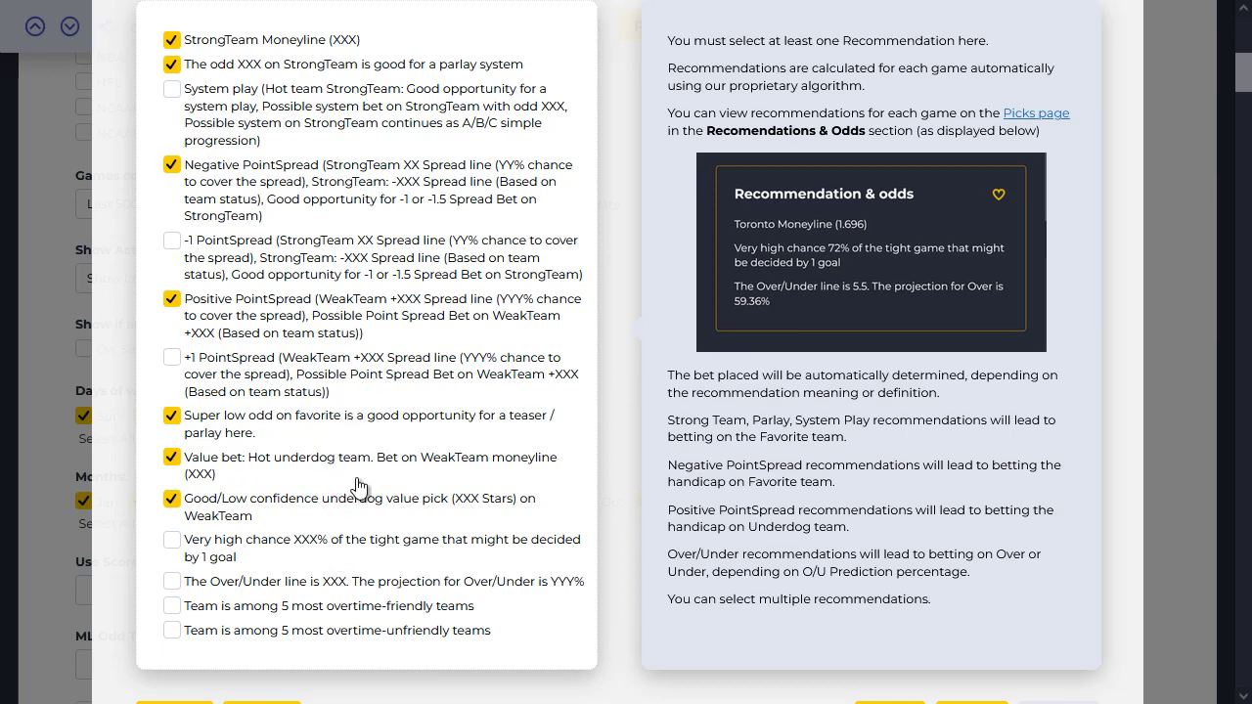
pyautogui.scroll(-1, 347, 487)
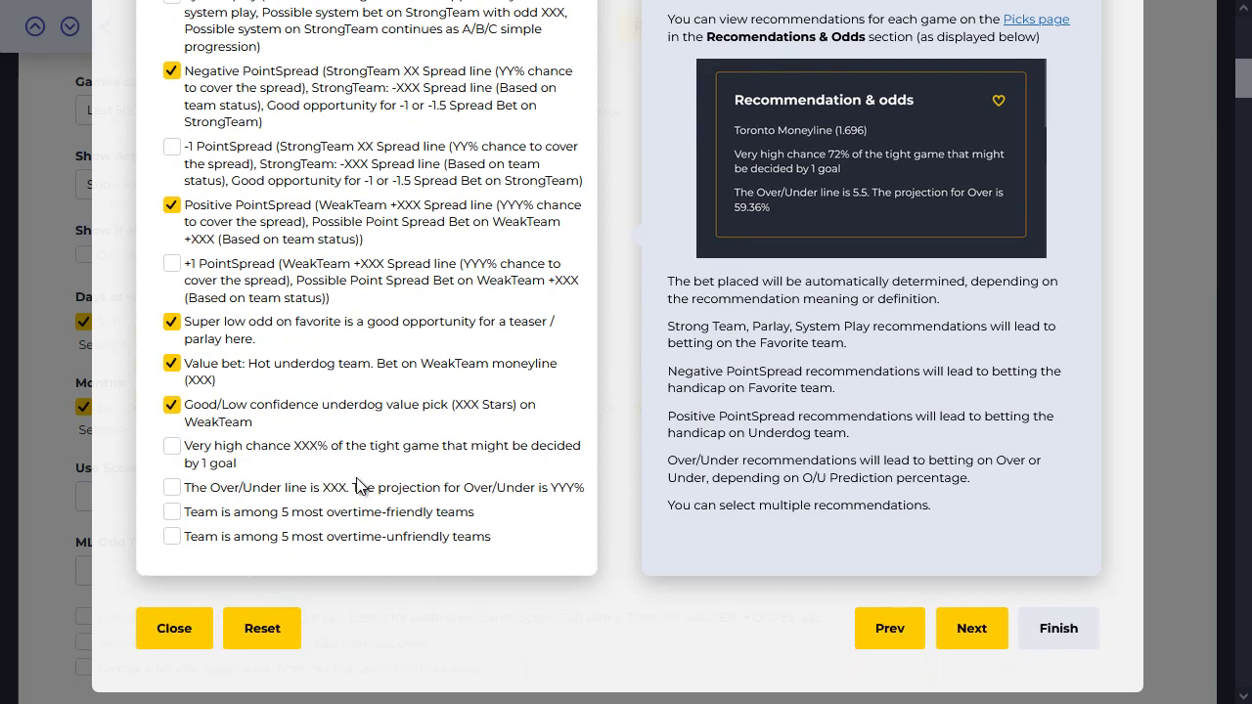
# - Continue to the money management page and set the progression to Simple Progression (1x-2x-4x)
pyautogui.click(971, 629)
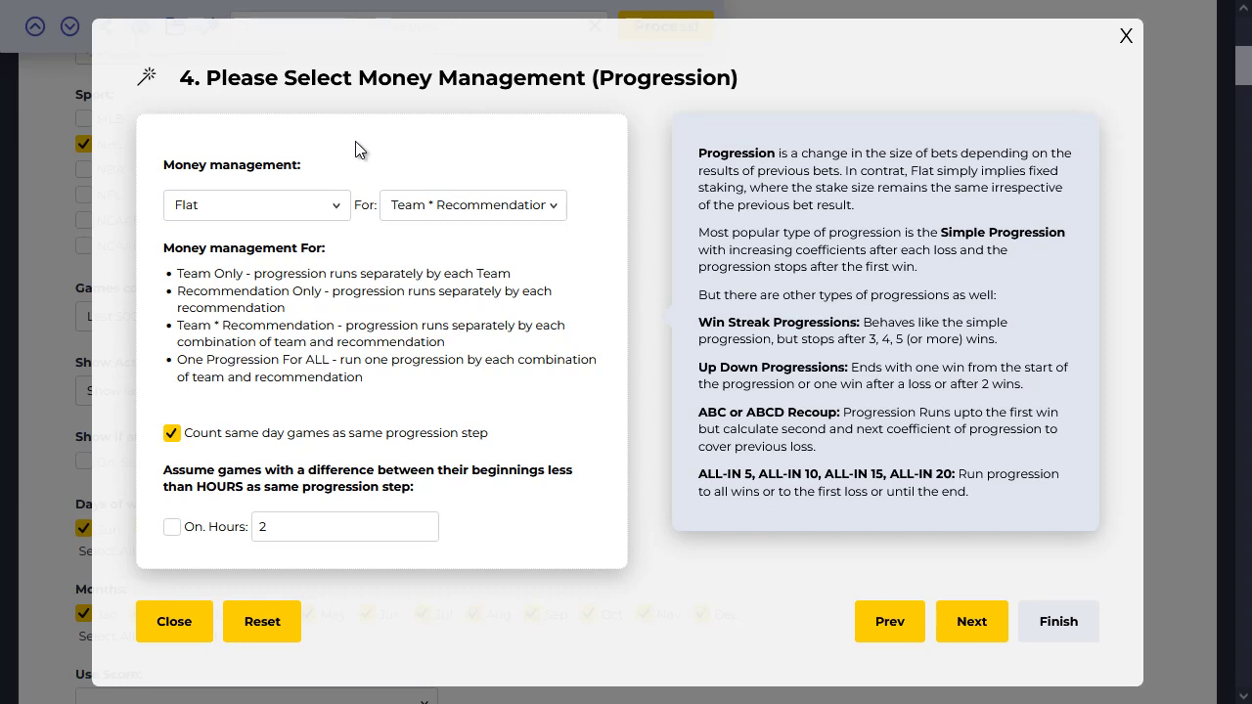
pyautogui.click(301, 201)
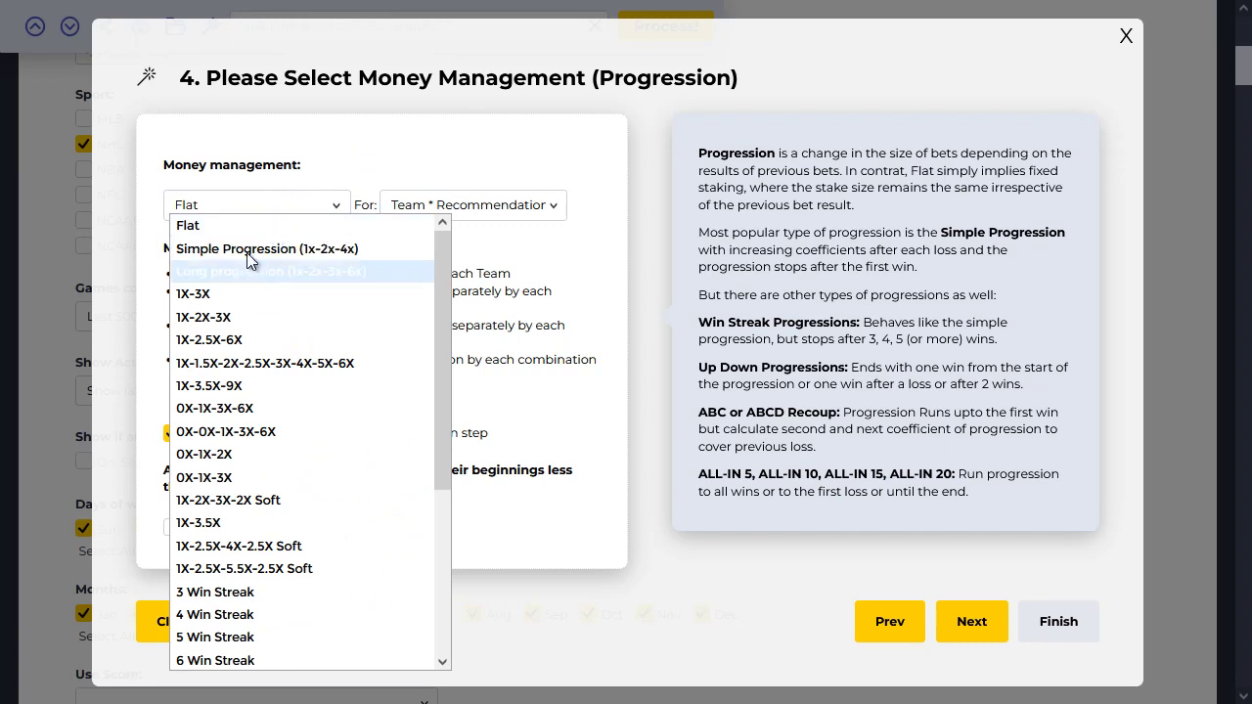
pyautogui.click(289, 250)
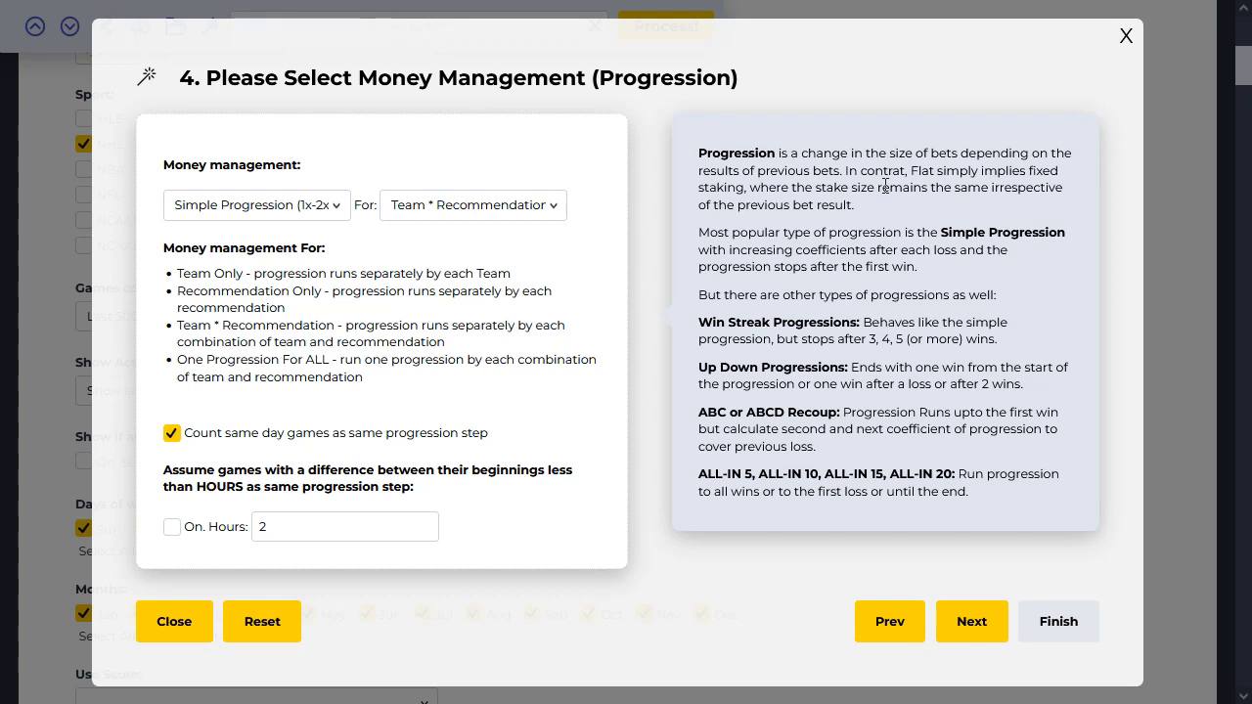
pyautogui.click(276, 207)
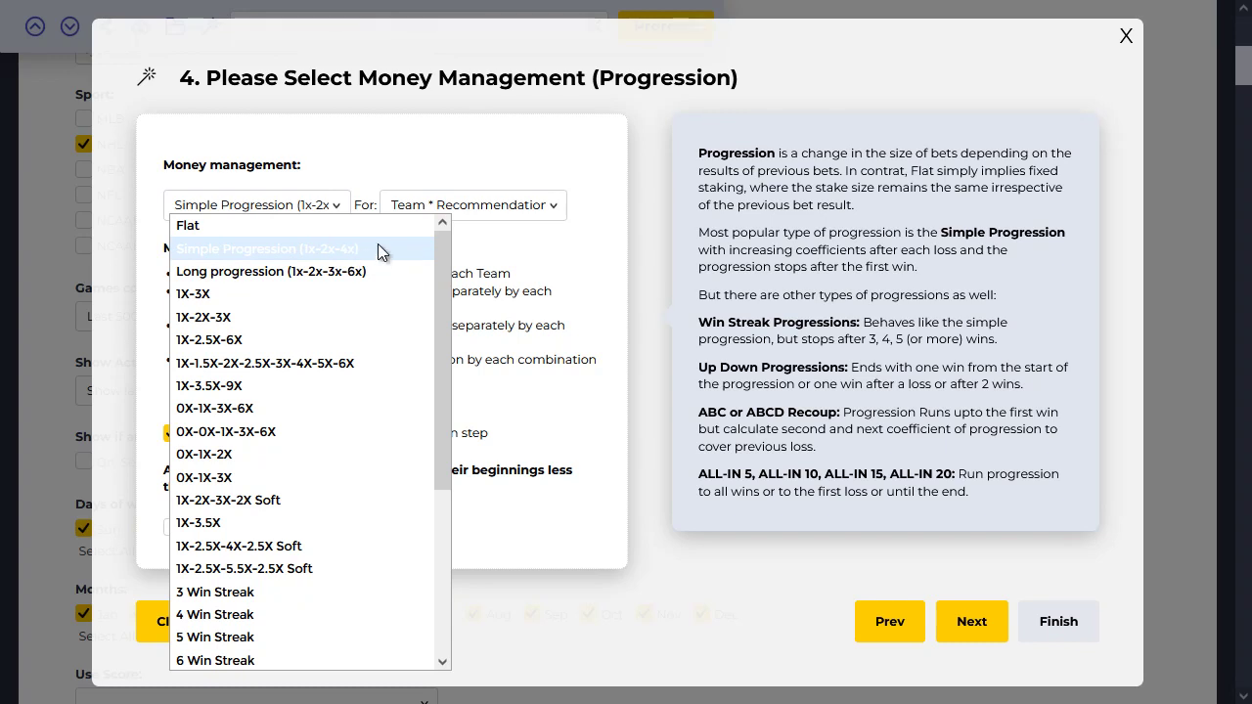
pyautogui.click(244, 256)
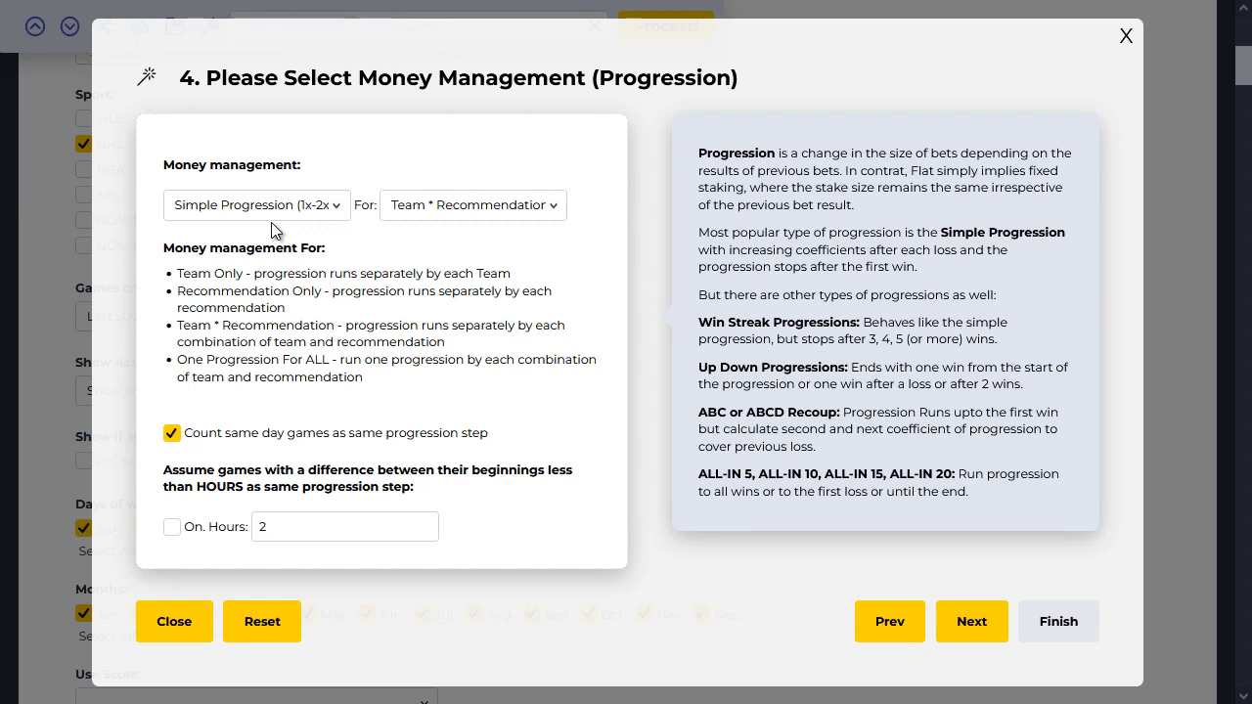
# - Browse the available progressions and read the explanations of Win Streak, Up Down and ALL-IN progressions
pyautogui.click(251, 207)
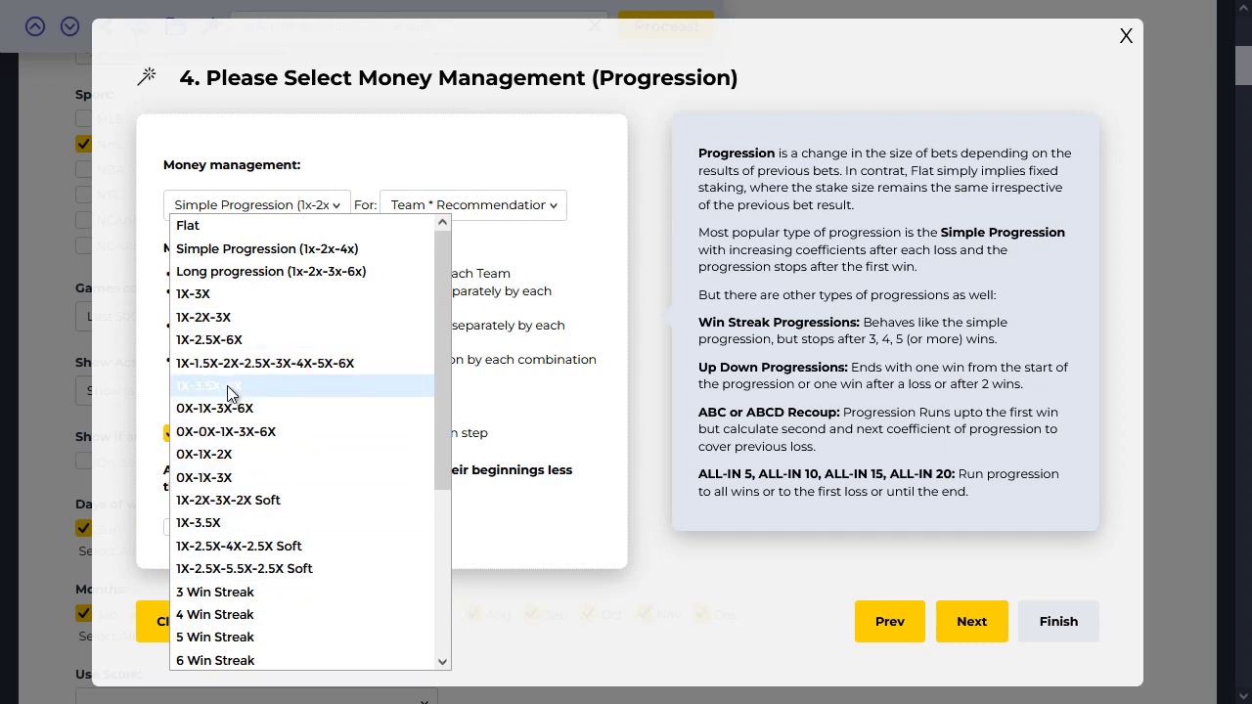
pyautogui.click(841, 231)
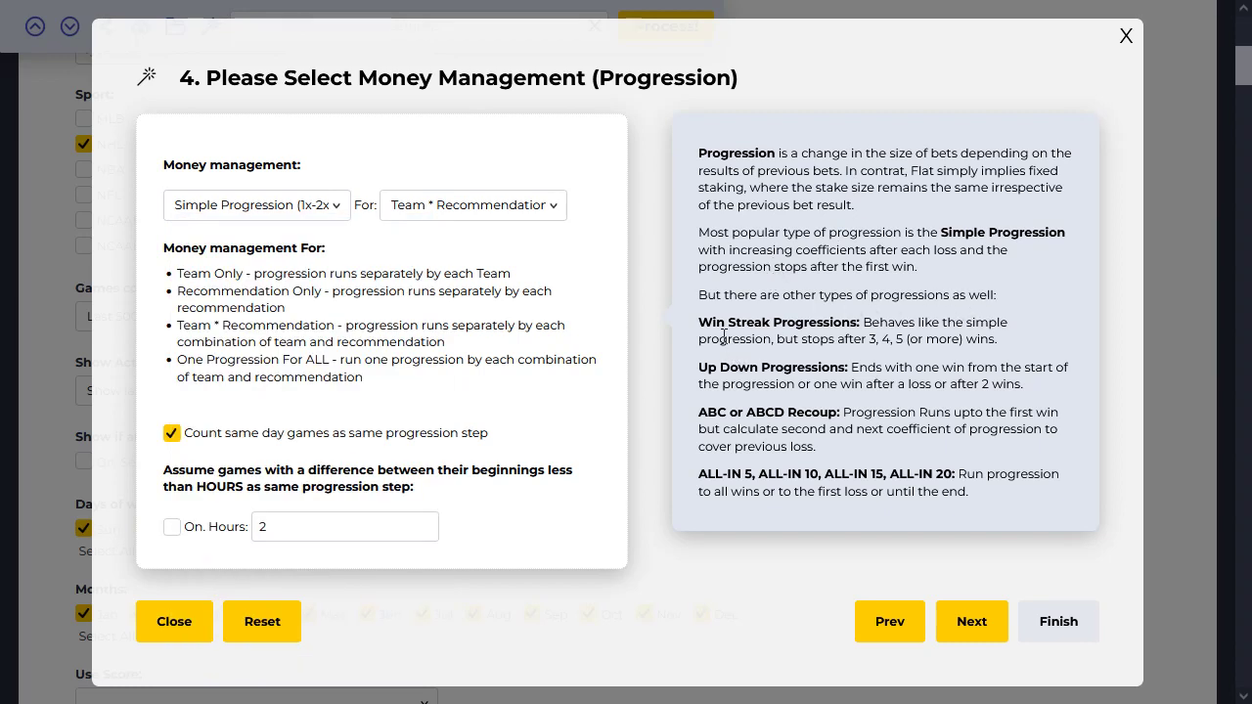
pyautogui.moveTo(699, 322); pyautogui.dragTo(843, 324)
pyautogui.click(838, 327)
pyautogui.moveTo(698, 368); pyautogui.dragTo(846, 366)
pyautogui.click(845, 367)
pyautogui.moveTo(699, 478); pyautogui.dragTo(769, 479)
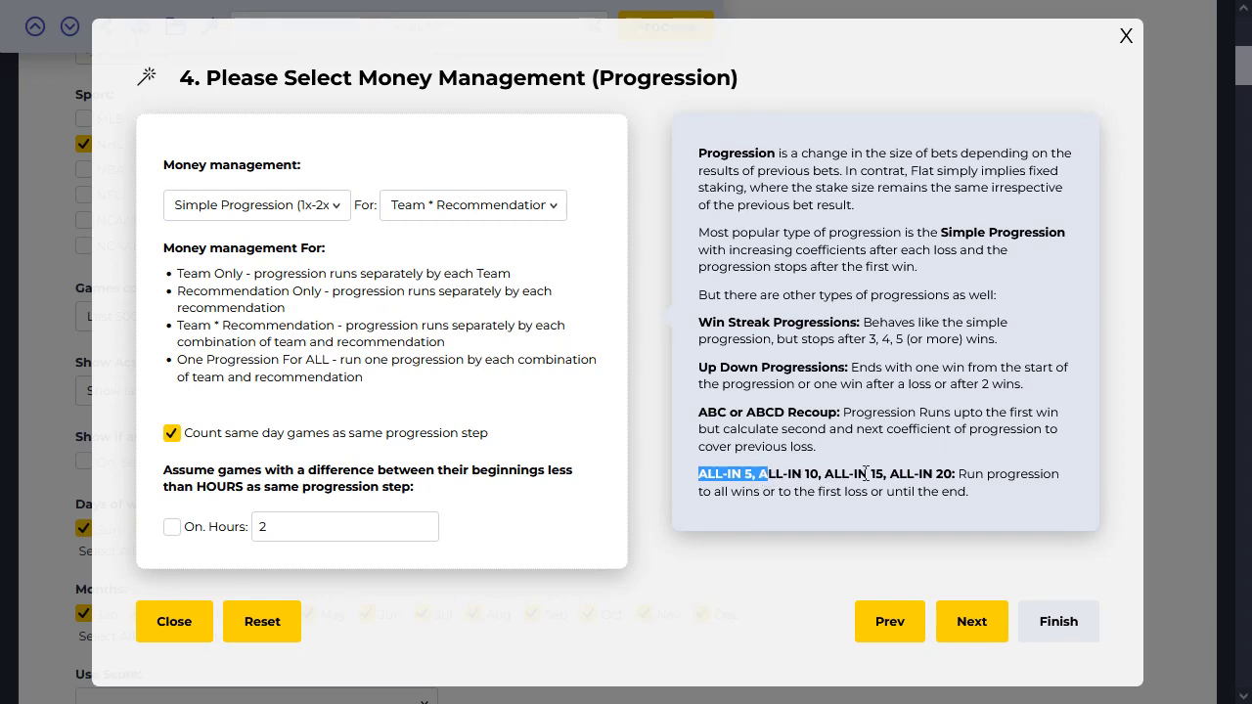
pyautogui.click(973, 475)
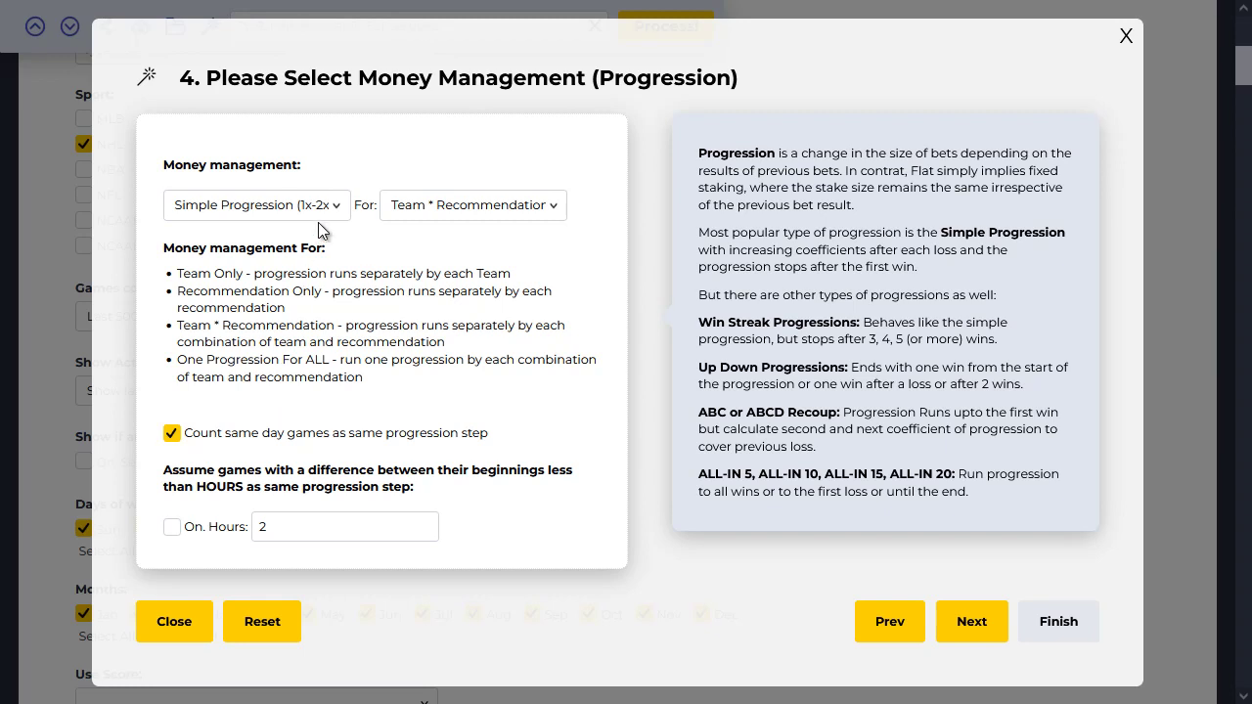
# - Set the money management to 1X-2X-3X and keep it applied for Team * Recommendation
pyautogui.click(256, 212)
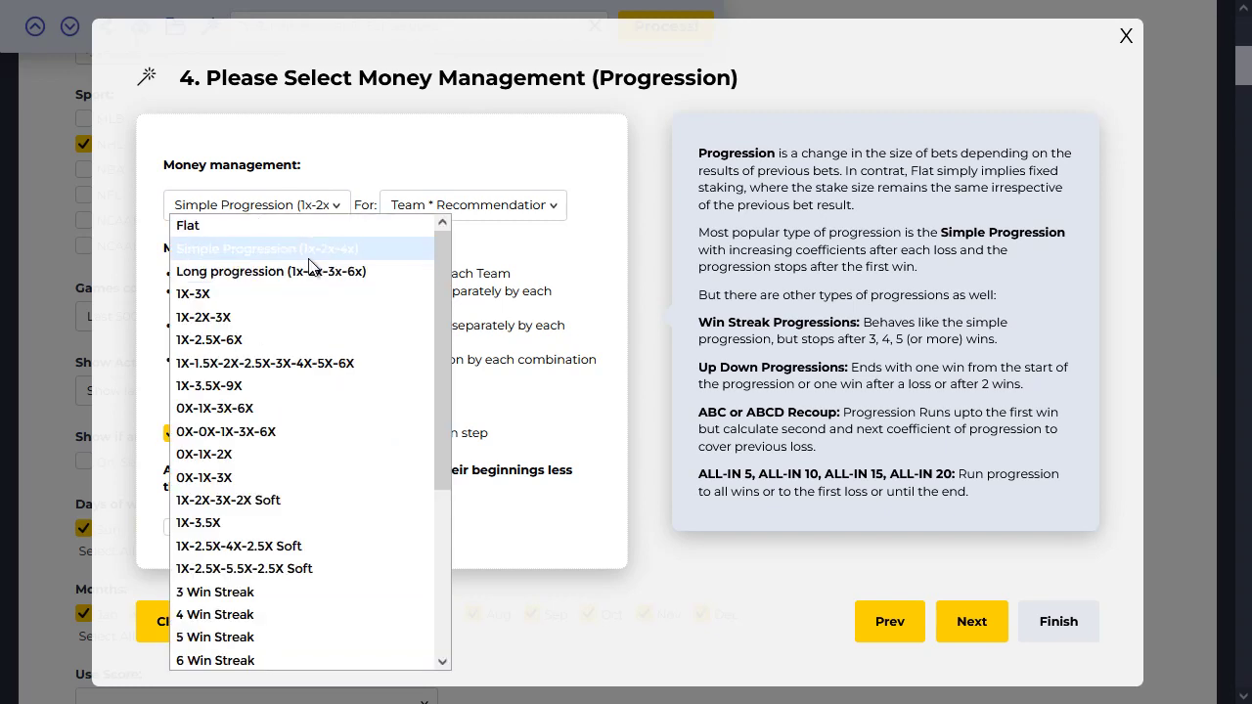
pyautogui.click(222, 317)
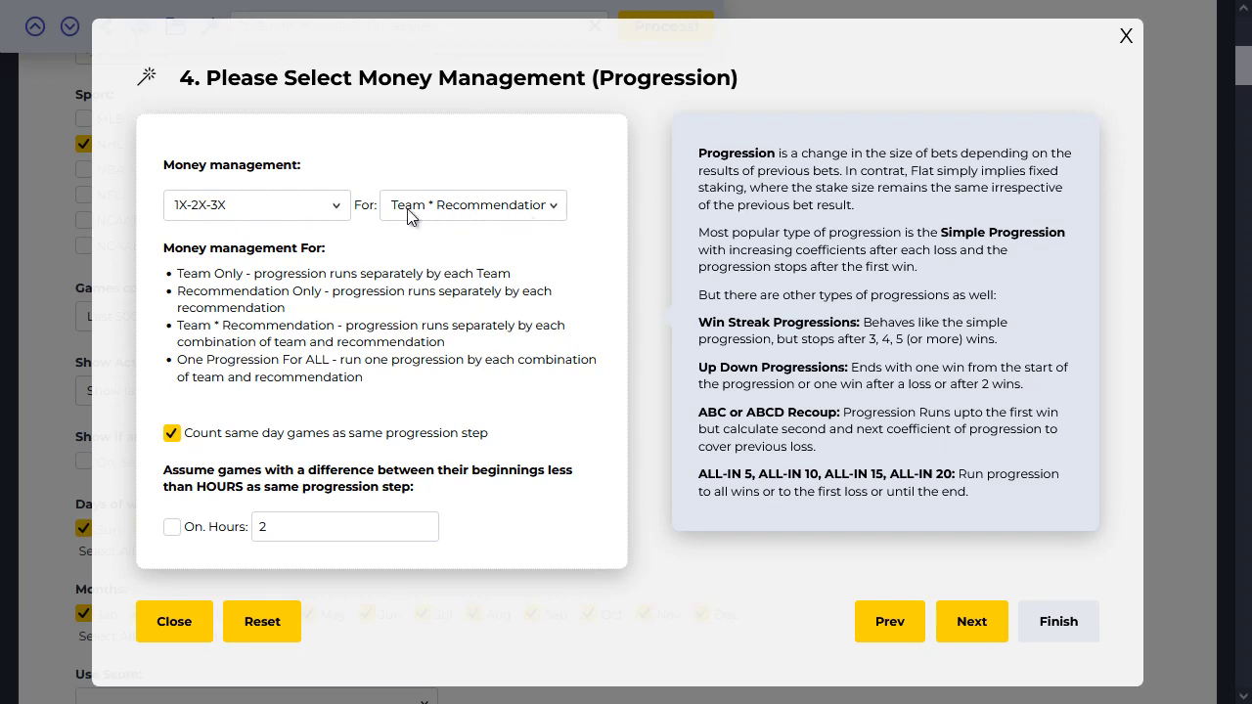
pyautogui.click(506, 213)
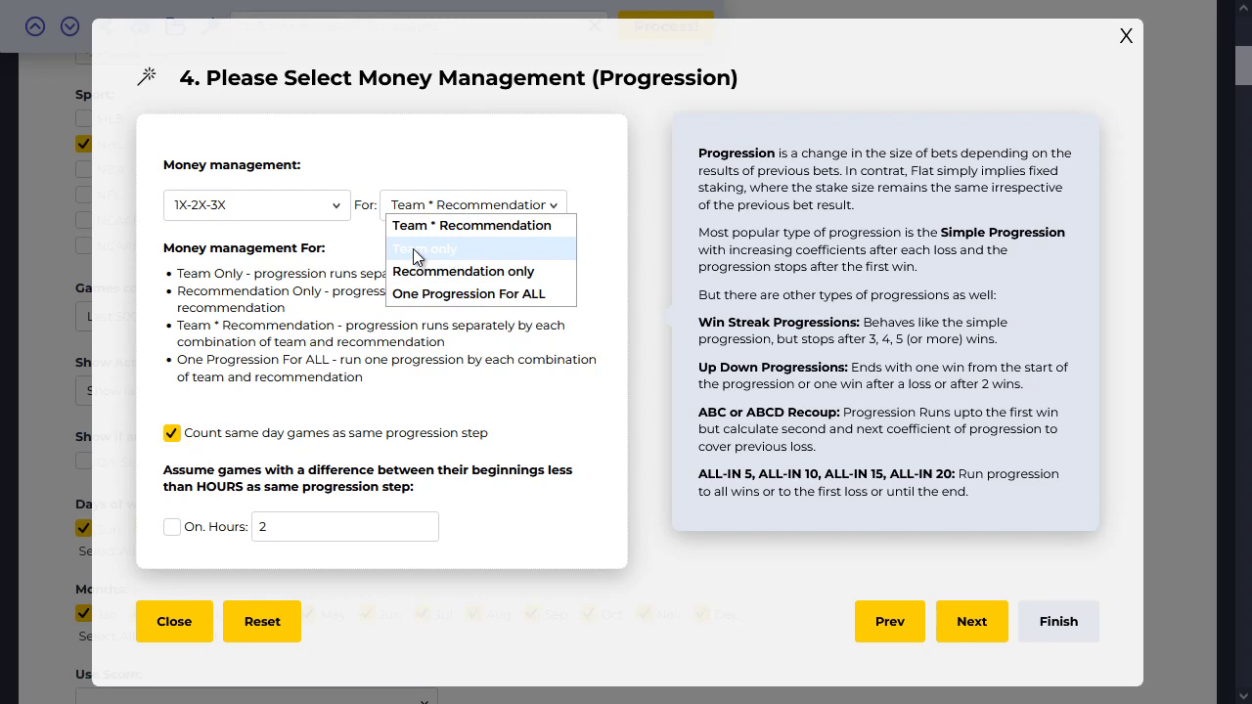
pyautogui.click(330, 258)
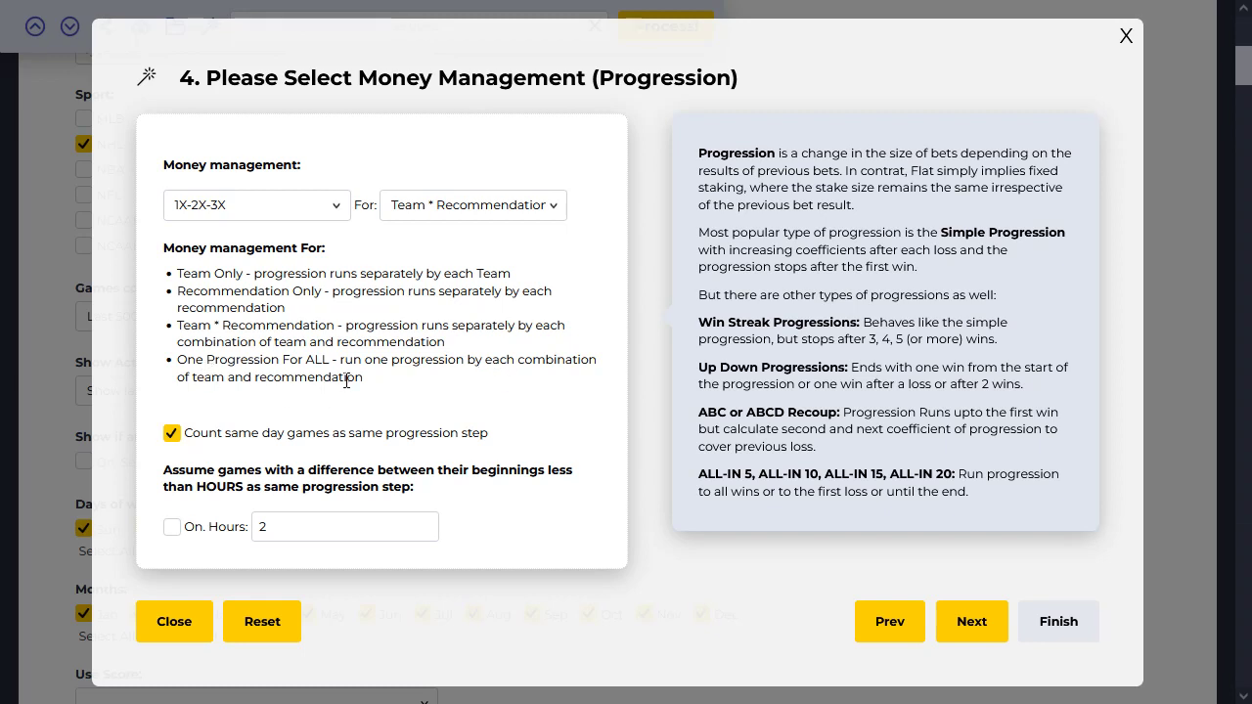
pyautogui.click(553, 204)
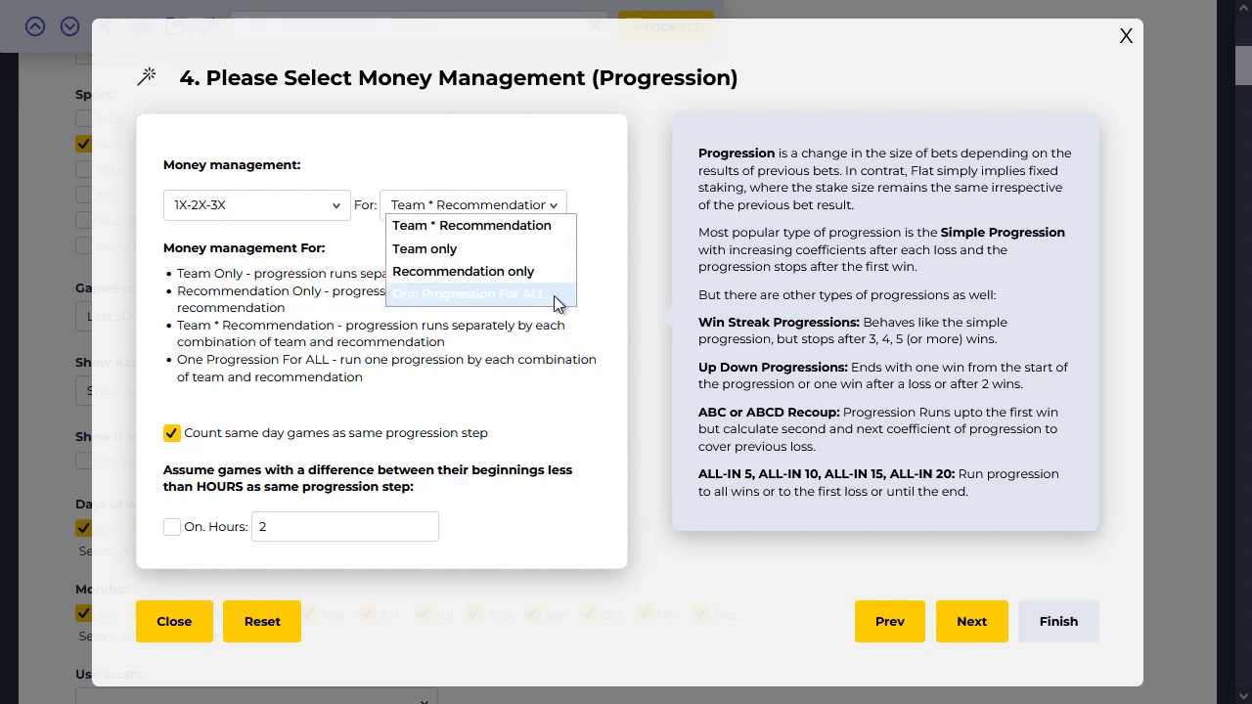
pyautogui.click(536, 235)
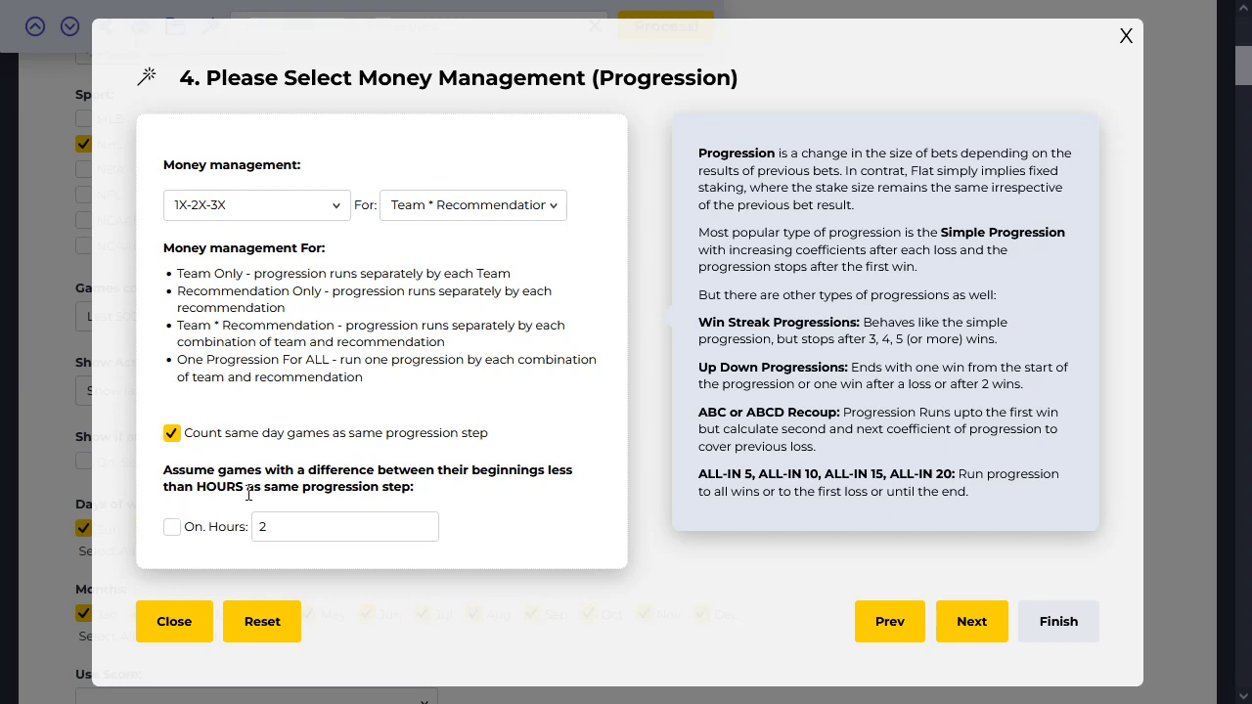
# - Turn off counting same-day games as one progression step, keep the hours-difference option off, and continue to the stars and statuses page
pyautogui.click(173, 532)
pyautogui.doubleClick(272, 526)
pyautogui.click(288, 525)
pyautogui.click(172, 436)
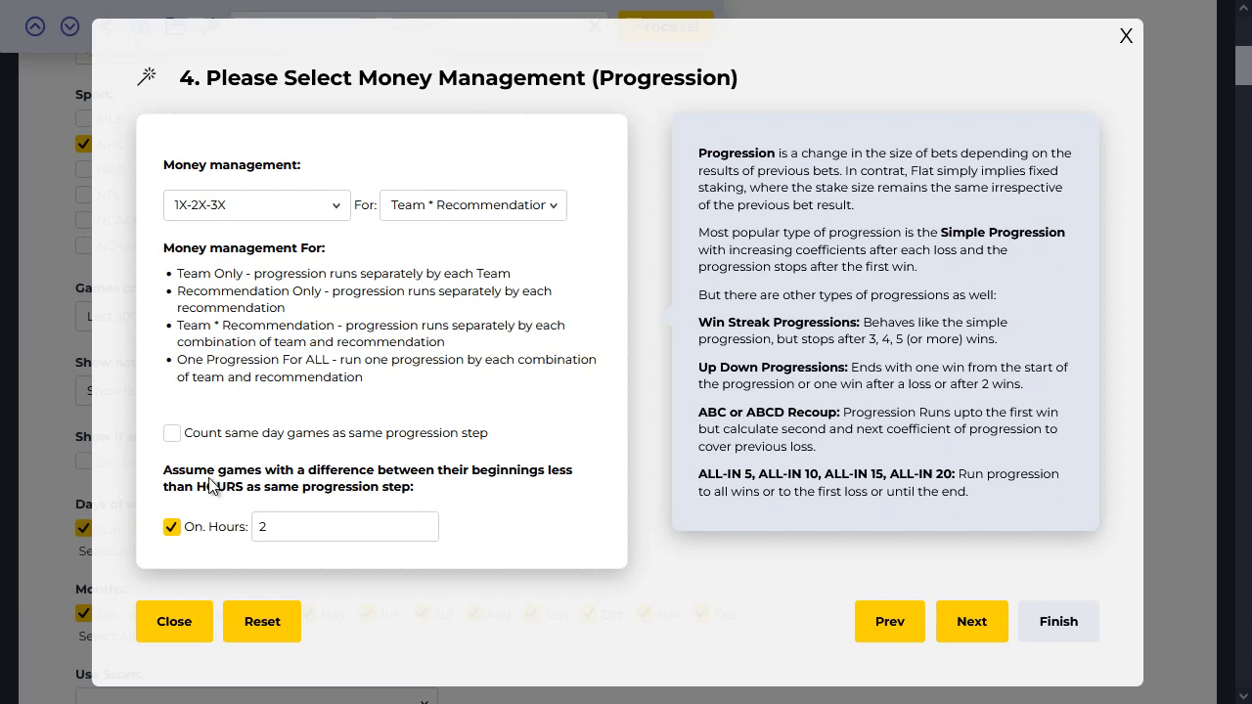
pyautogui.click(173, 529)
pyautogui.click(978, 624)
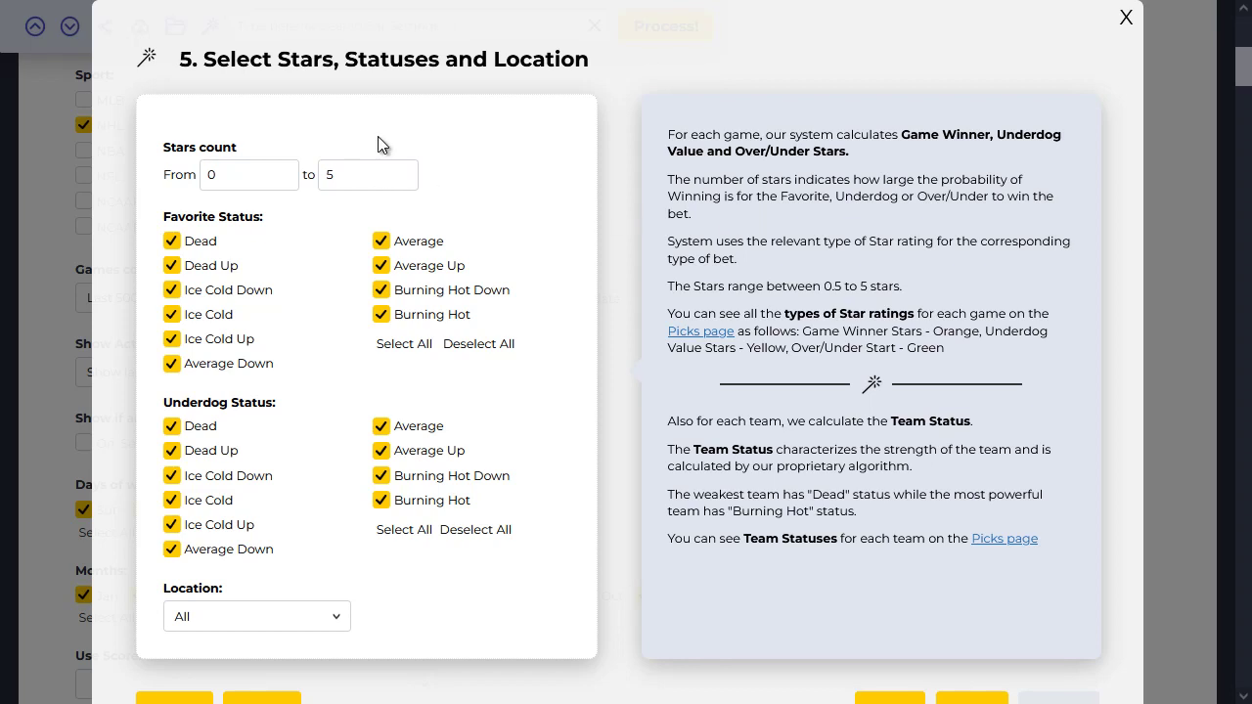
# - Set the minimum stars count to 3, keep the location at All, and continue to the odds filters
pyautogui.doubleClick(243, 170)
pyautogui.write('3')
pyautogui.press('Tab')
pyautogui.hotkey('shift', 'Tab')
pyautogui.click(316, 618)
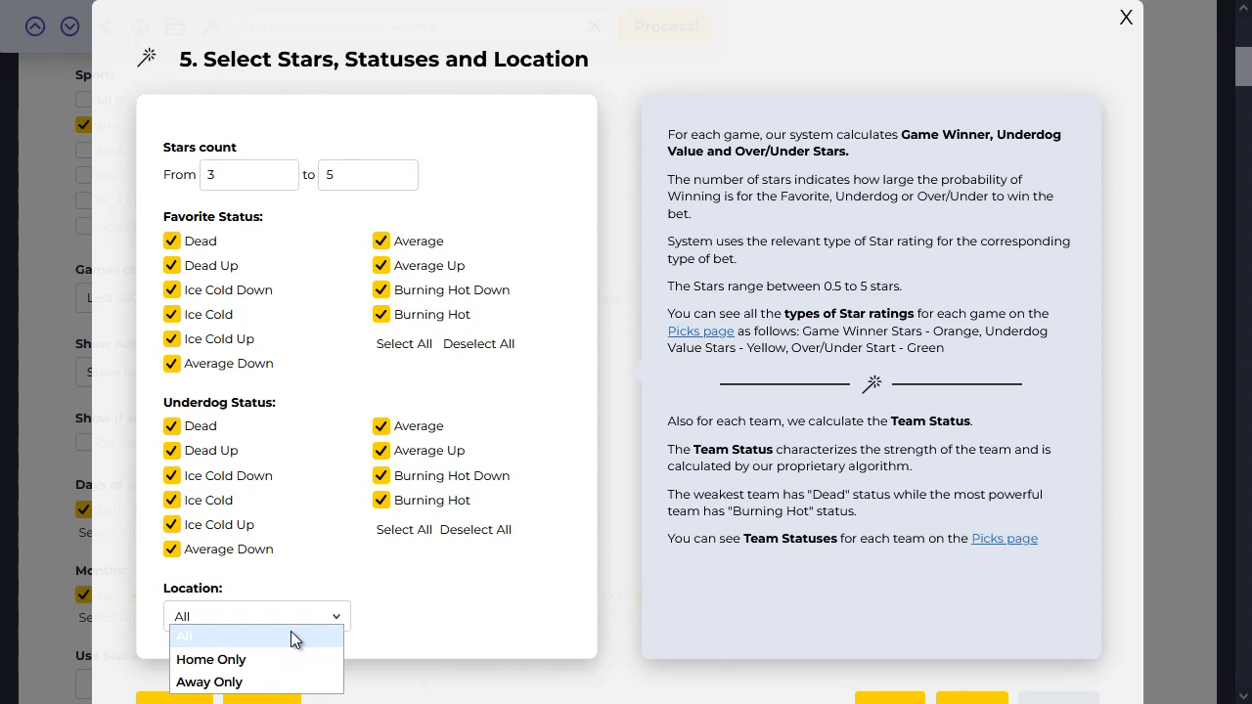
pyautogui.click(382, 623)
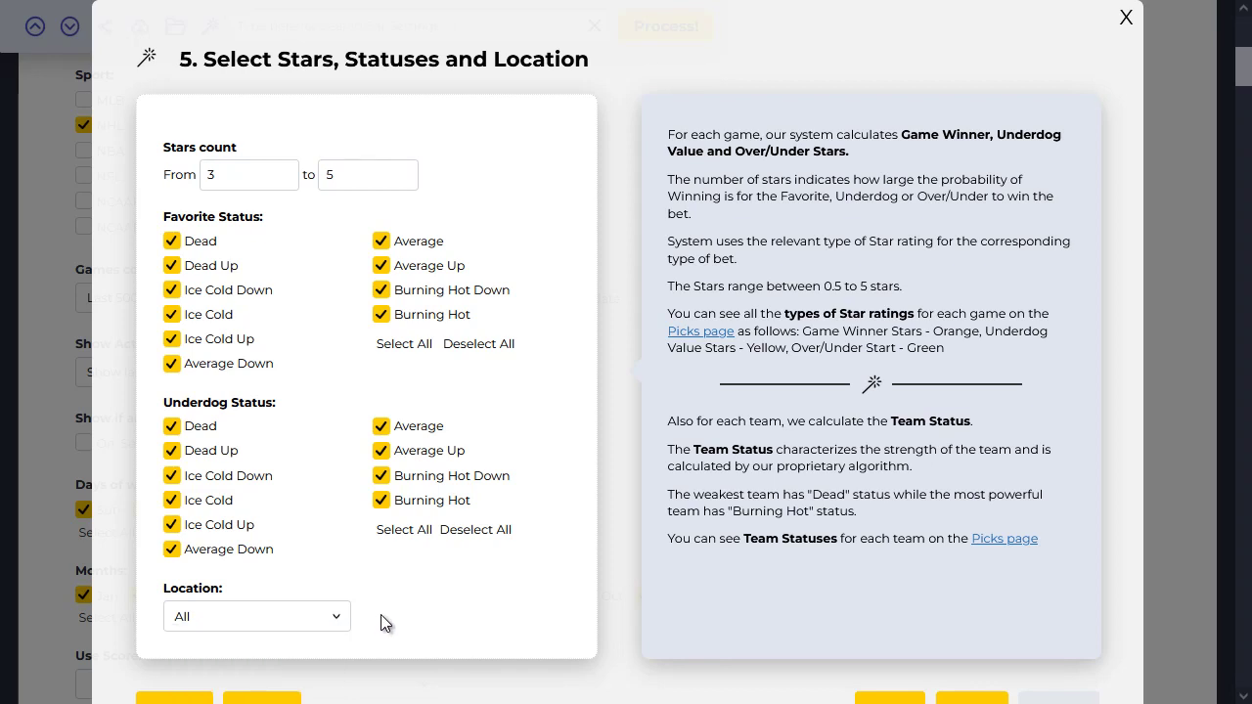
pyautogui.scroll(-1, 974, 620)
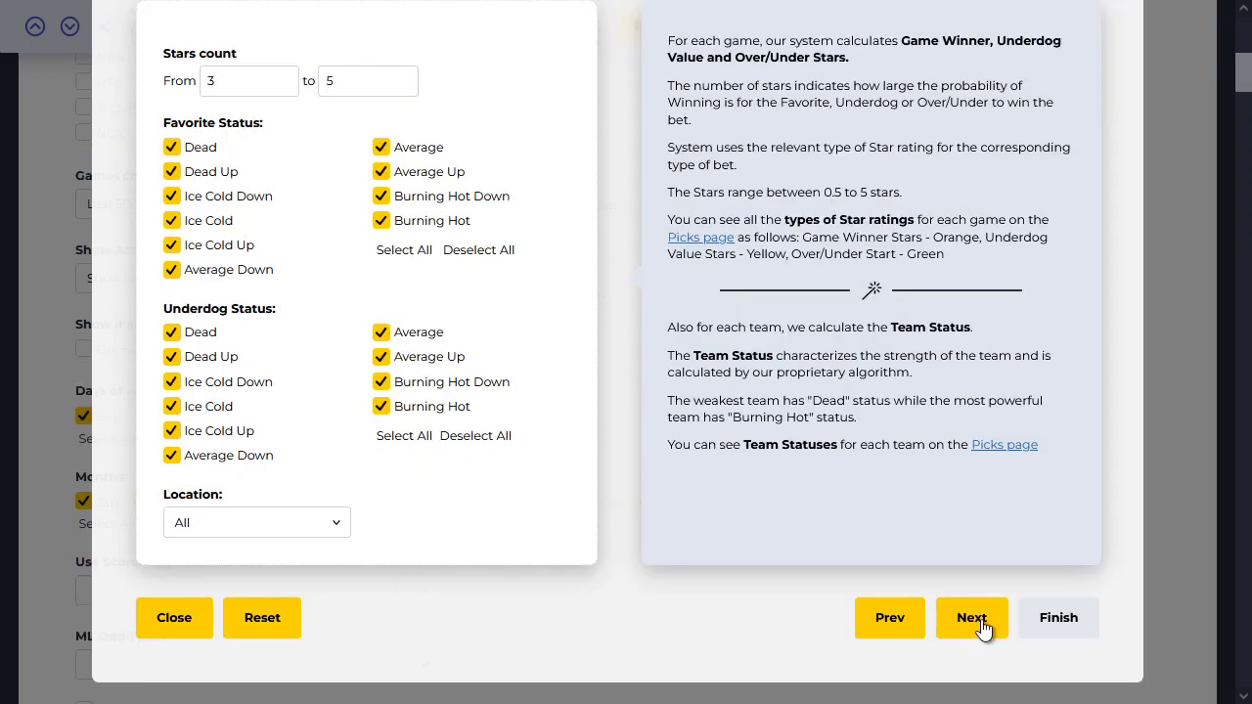
pyautogui.click(974, 620)
pyautogui.scroll(1, 665, 290)
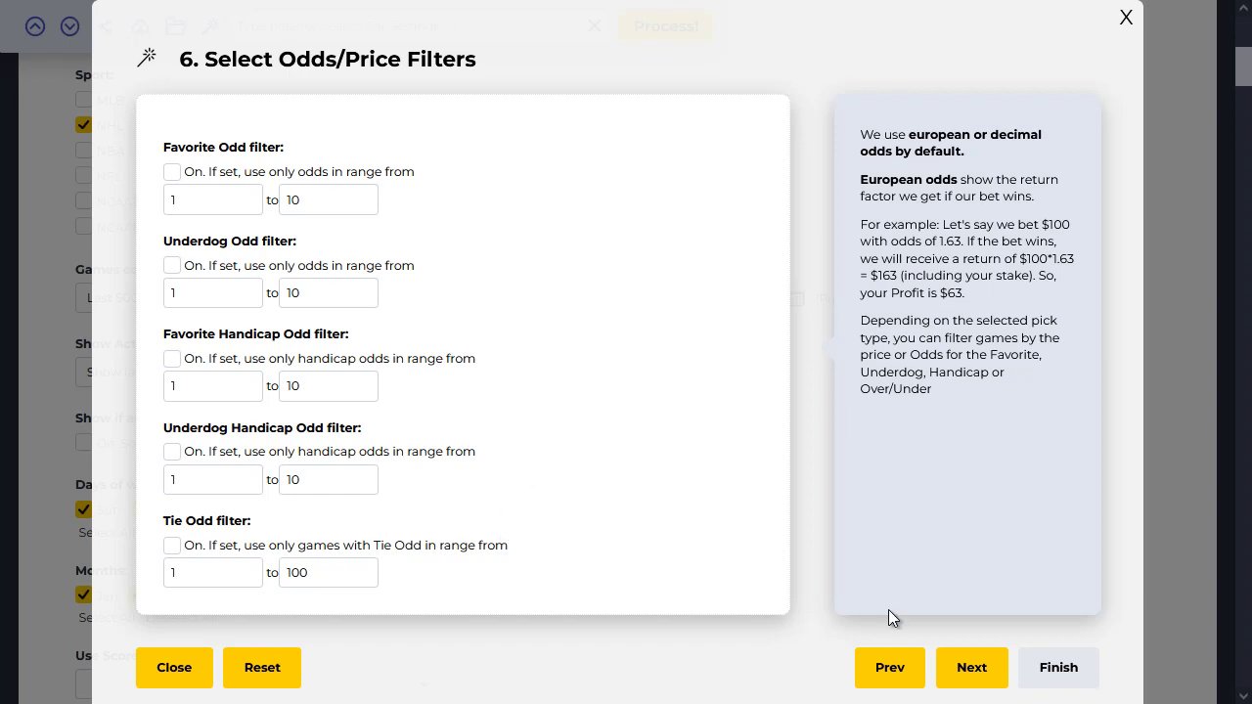
# - Skip the odds filters and restrict games to a favorite prediction percentage from 75 to 100
pyautogui.click(975, 674)
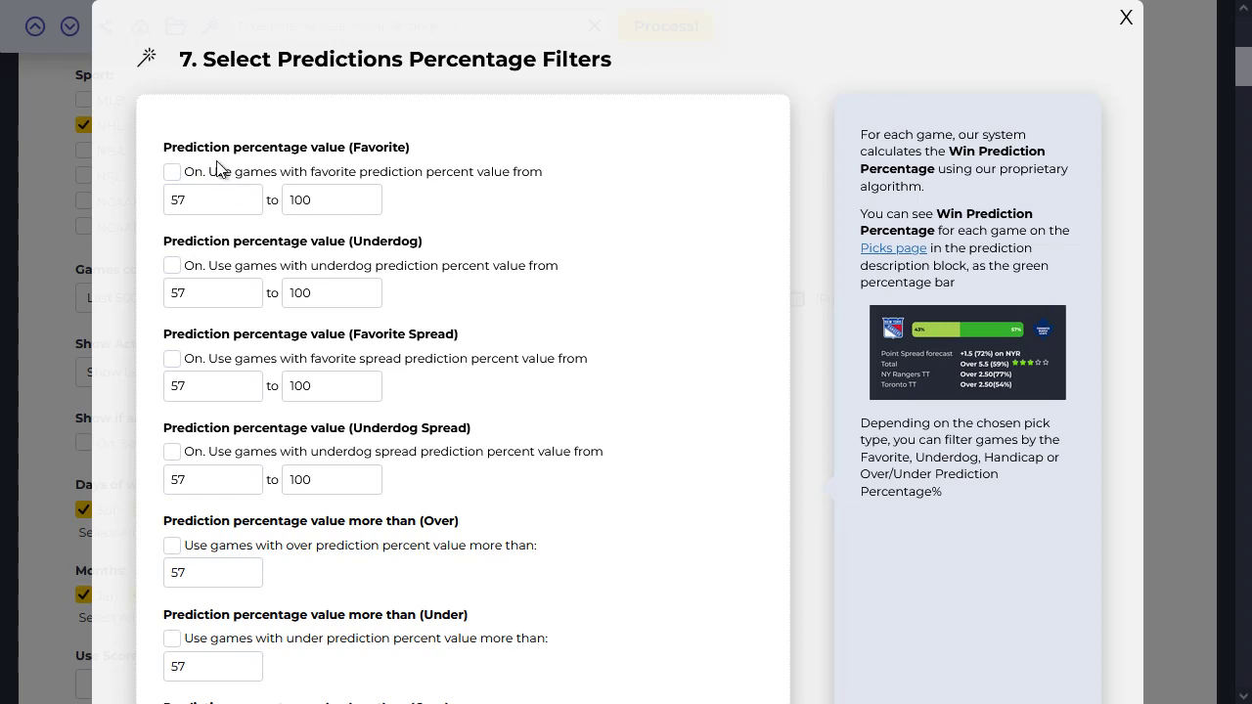
pyautogui.click(172, 172)
pyautogui.doubleClick(178, 200)
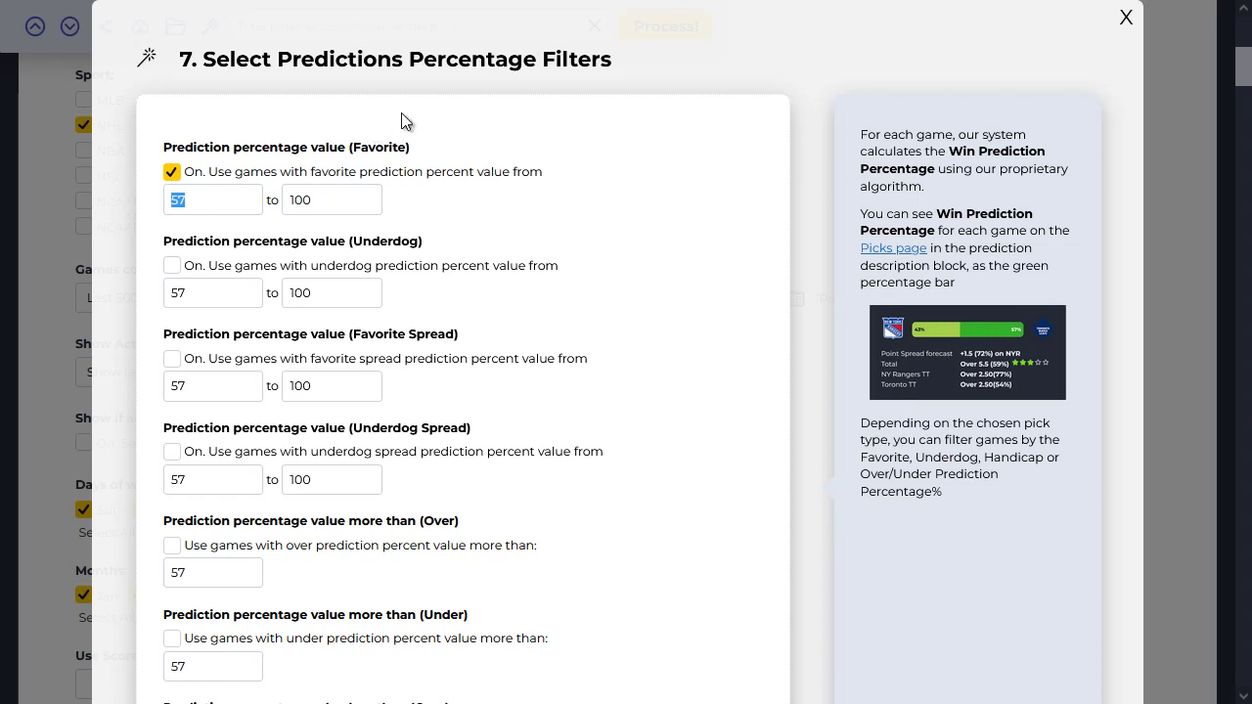
pyautogui.write('75')
pyautogui.scroll(-4, 909, 474)
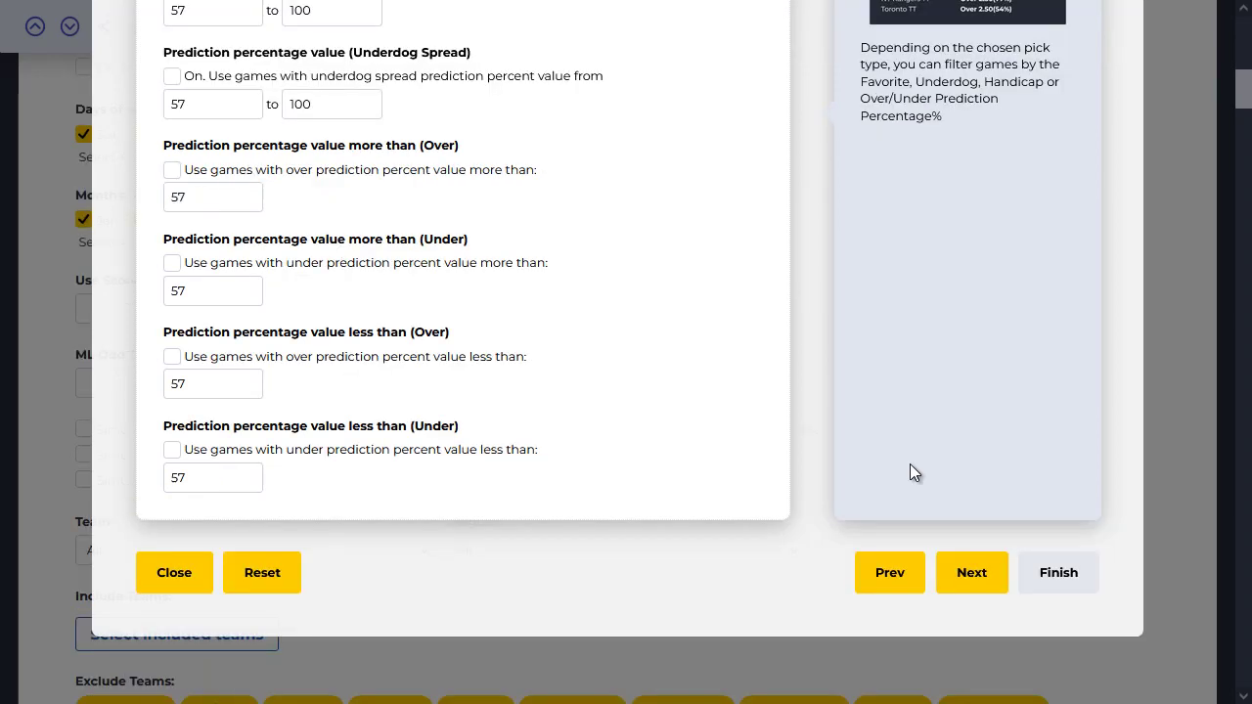
pyautogui.click(968, 579)
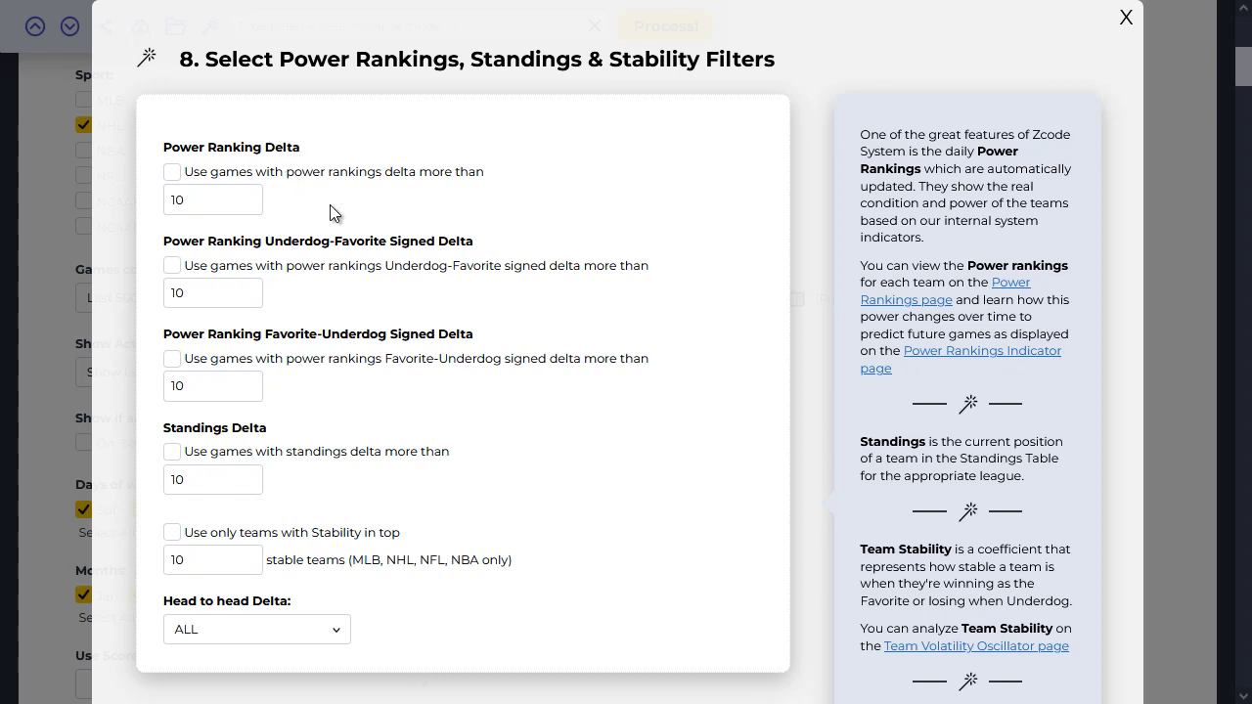
# - Try filtering for games with a power rankings delta of more than 5
pyautogui.click(173, 173)
pyautogui.doubleClick(200, 200)
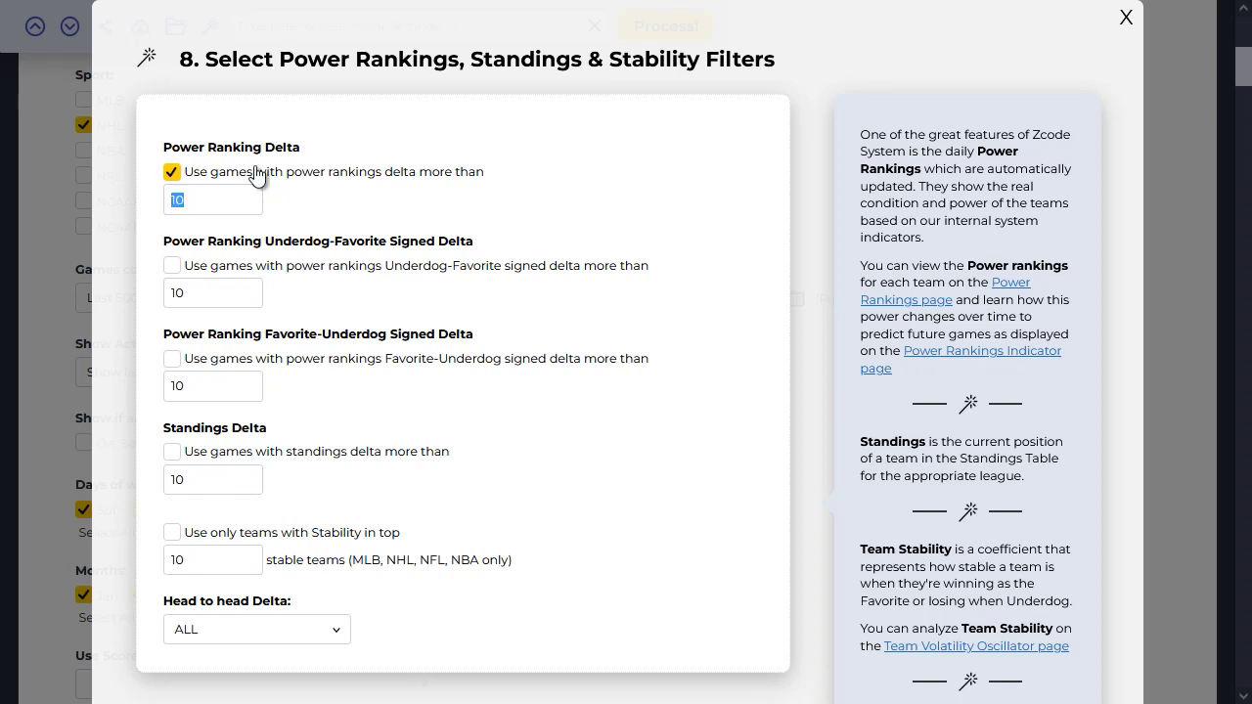
pyautogui.write('5')
pyautogui.doubleClick(187, 200)
pyautogui.click(173, 202)
pyautogui.press('BackSpace')
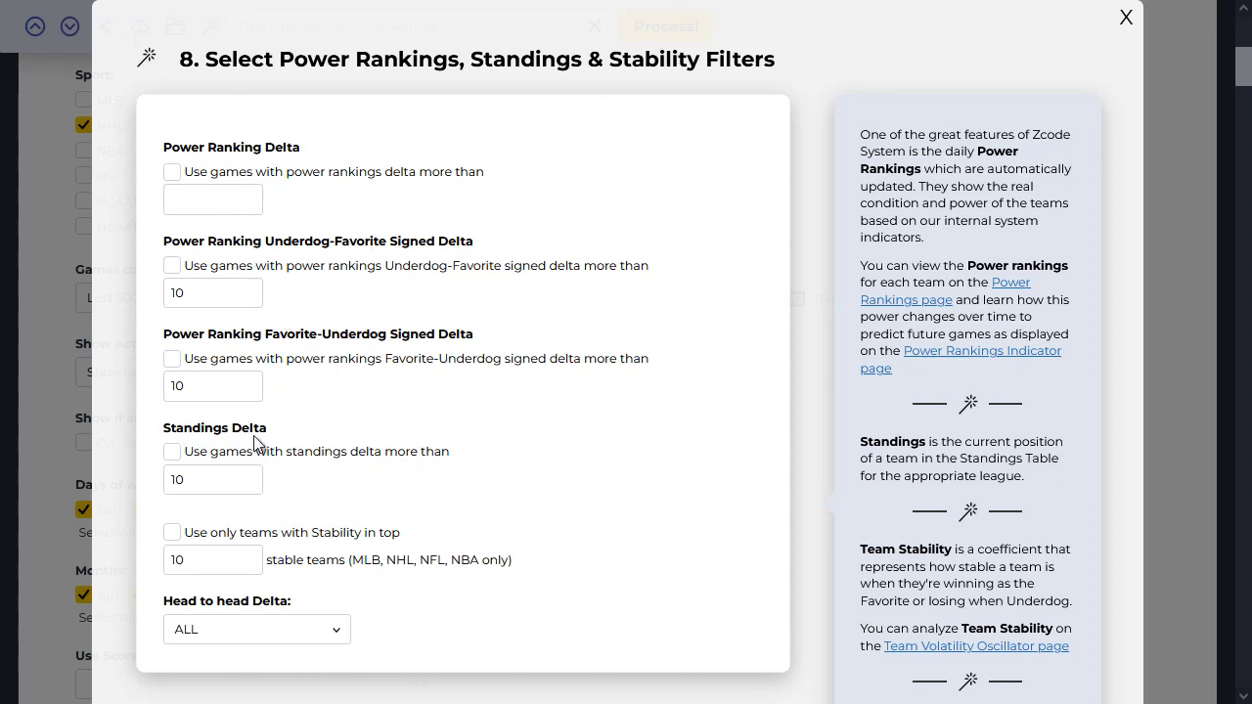
# - Read the explanations of Standings, Team Stability and Head To Head Delta beside the power ranking filters
pyautogui.moveTo(934, 442); pyautogui.dragTo(1063, 445)
pyautogui.click(1063, 448)
pyautogui.scroll(-2, 988, 462)
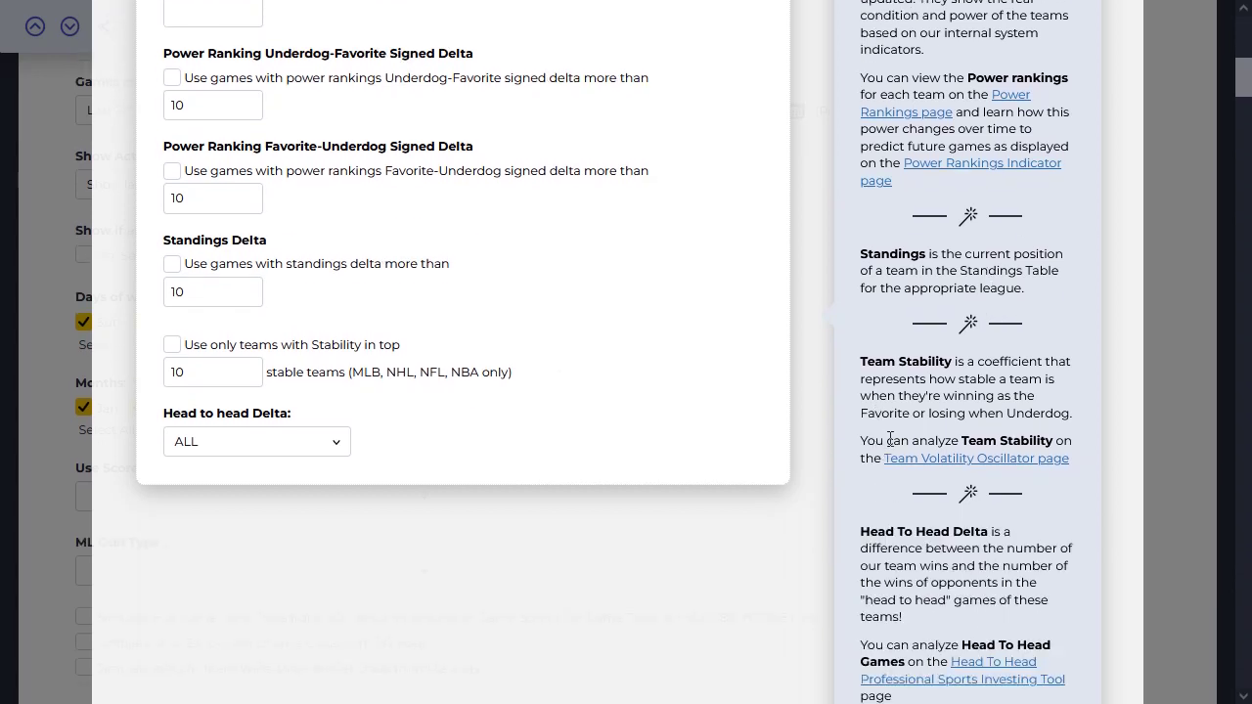
pyautogui.scroll(-1, 890, 440)
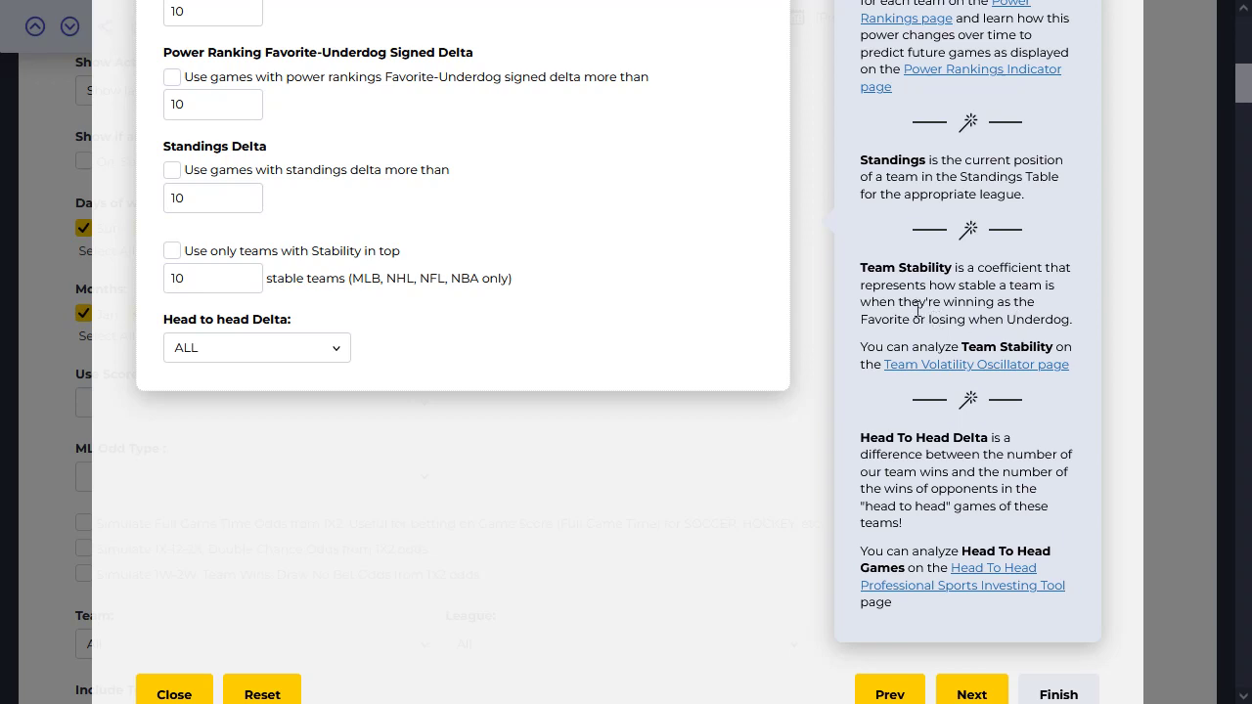
pyautogui.doubleClick(878, 320)
pyautogui.click(960, 322)
pyautogui.click(223, 254)
pyautogui.click(227, 255)
pyautogui.scroll(-1, 966, 457)
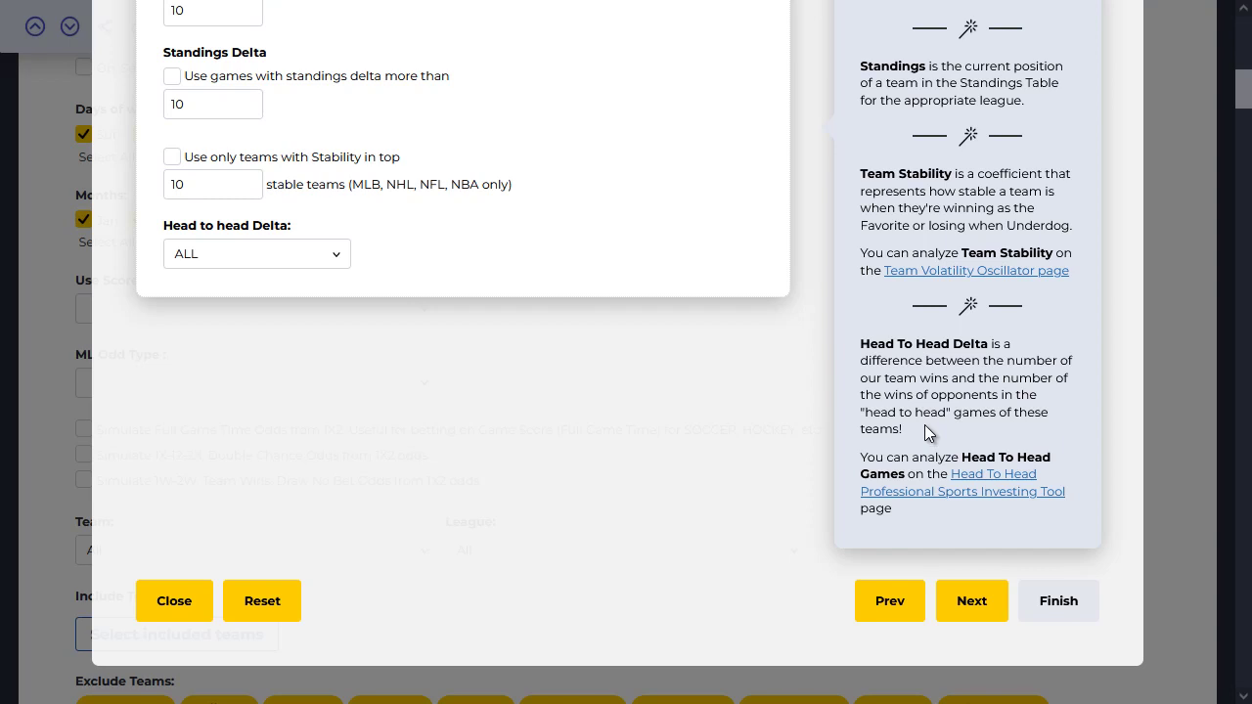
pyautogui.scroll(5, 584, 425)
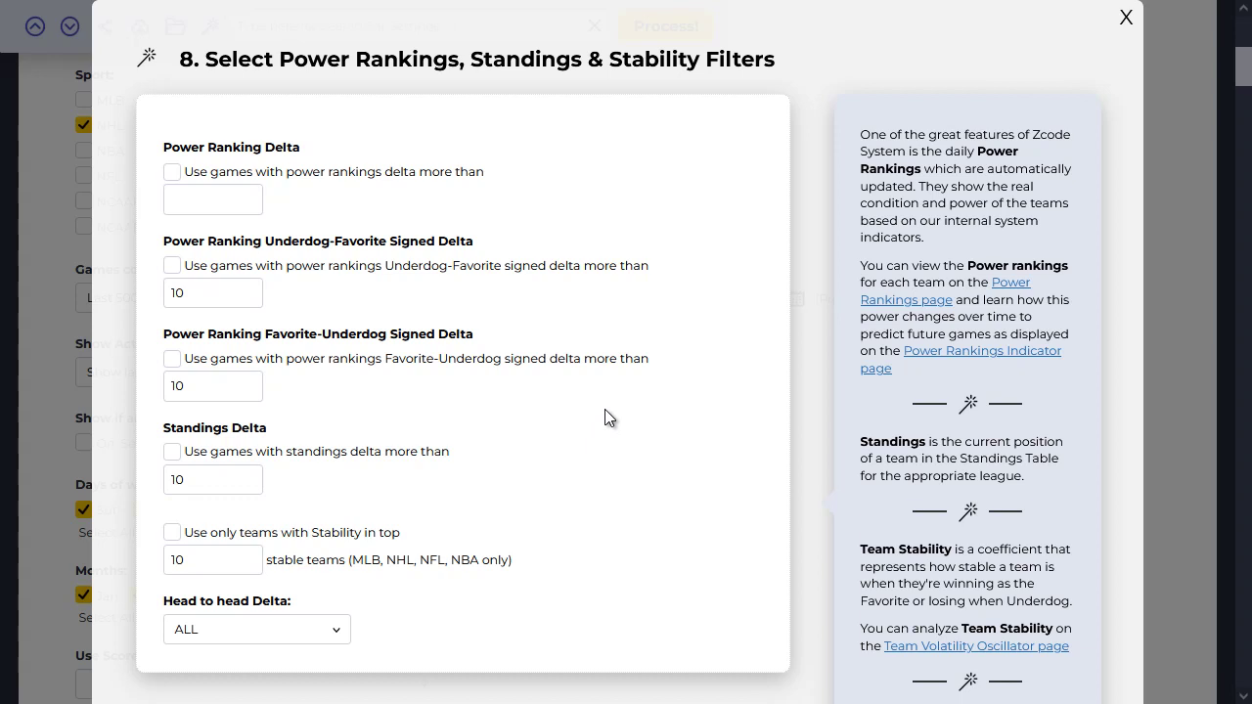
# - Continue to the market trend filters and enable using the Market Trend Value calculated by each league separately
pyautogui.scroll(-4, 606, 419)
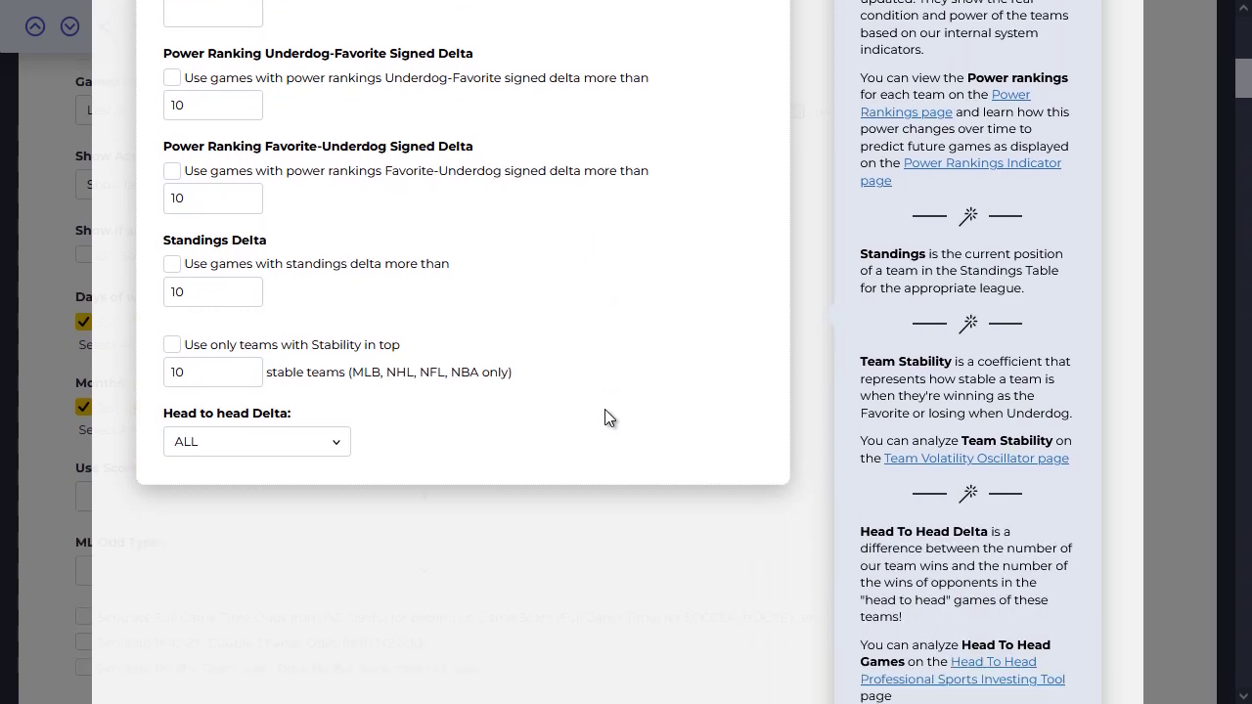
pyautogui.click(982, 612)
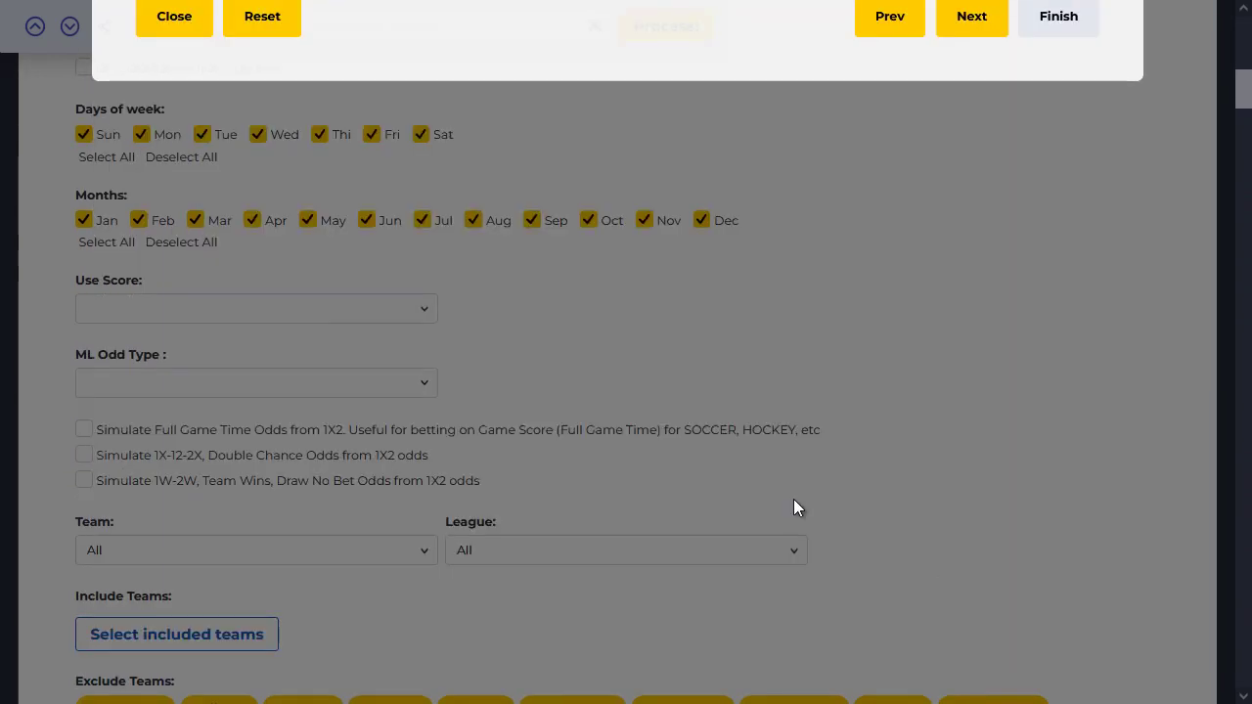
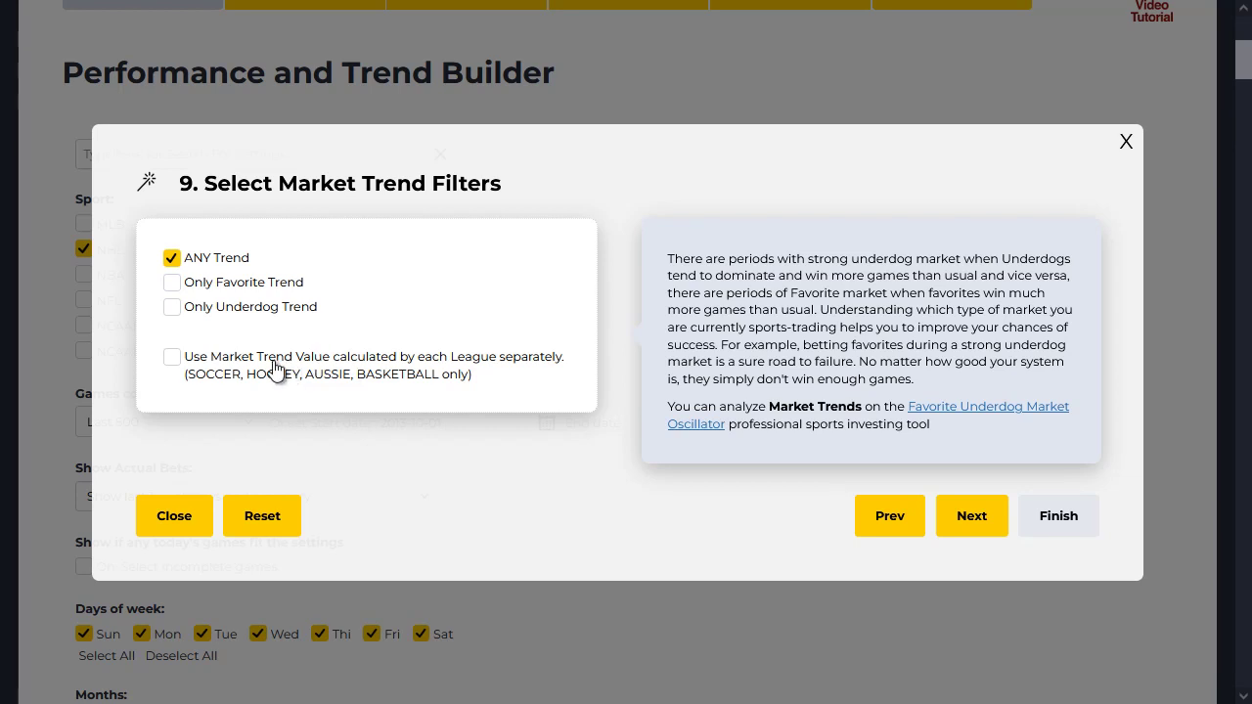
pyautogui.click(273, 364)
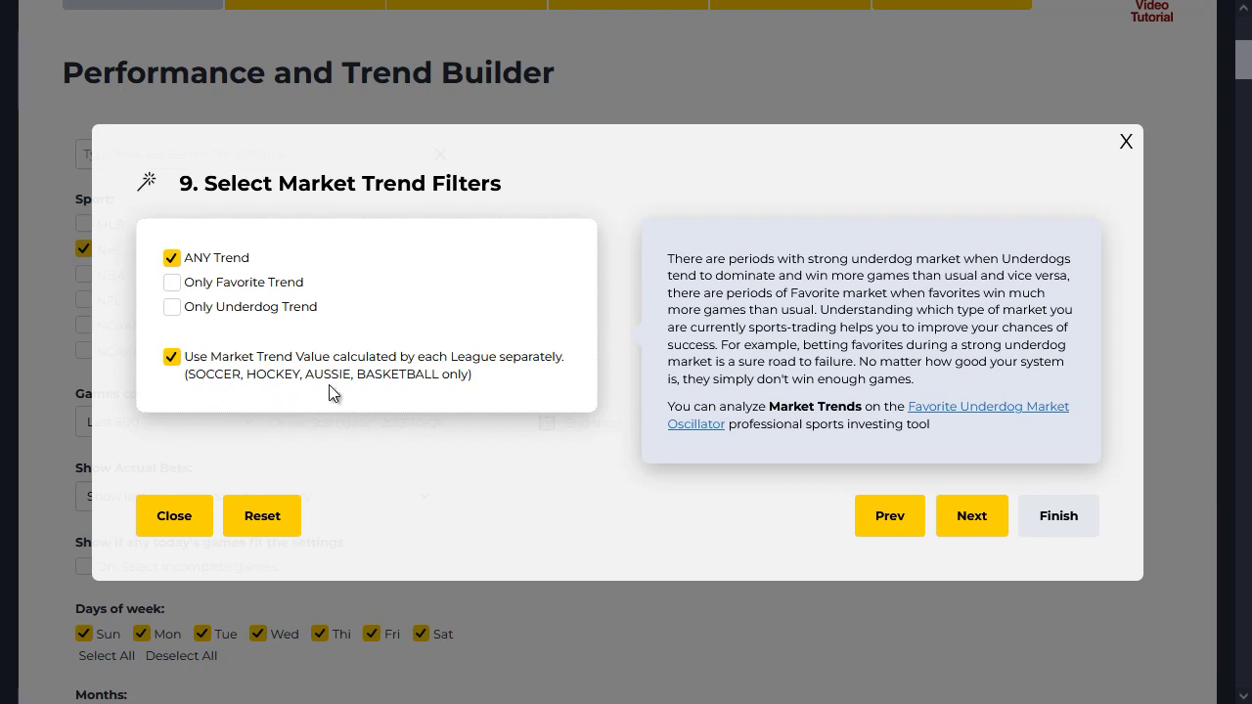
# - Turn off the separate per-league Market Trend Value and continue to the Kelly & EV filters
pyautogui.click(170, 357)
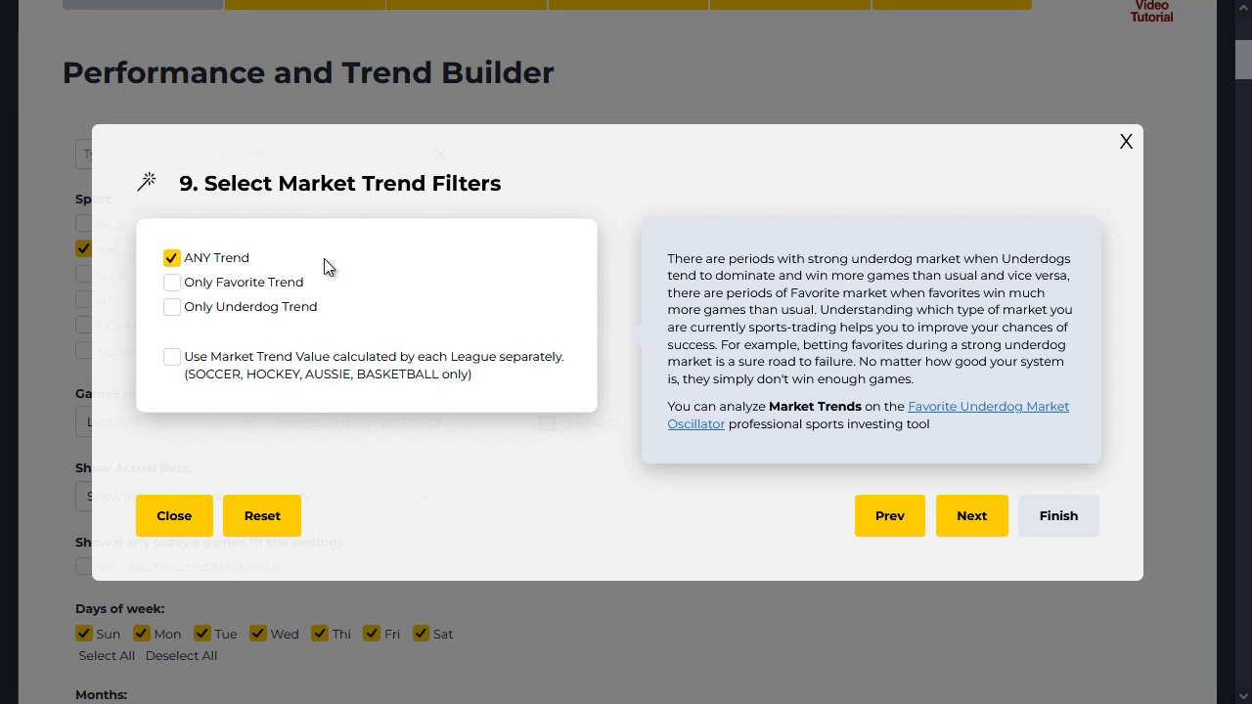
pyautogui.click(971, 516)
pyautogui.scroll(-2, 615, 234)
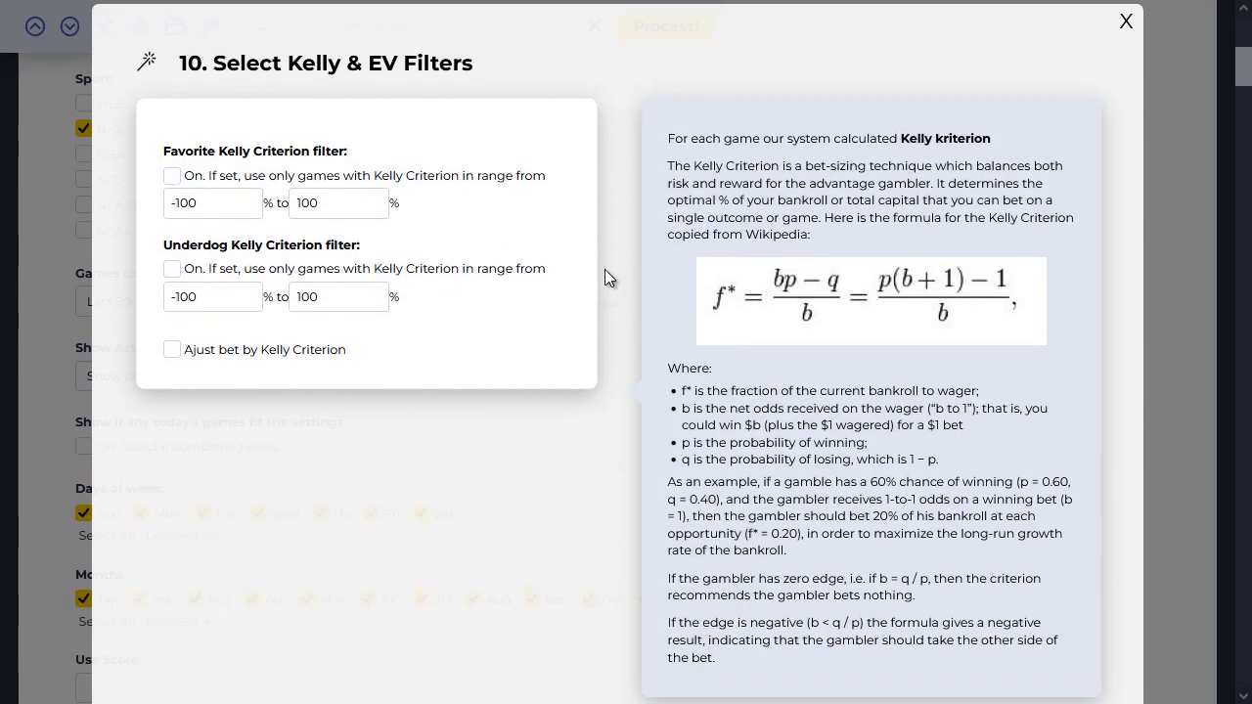
pyautogui.scroll(1, 605, 269)
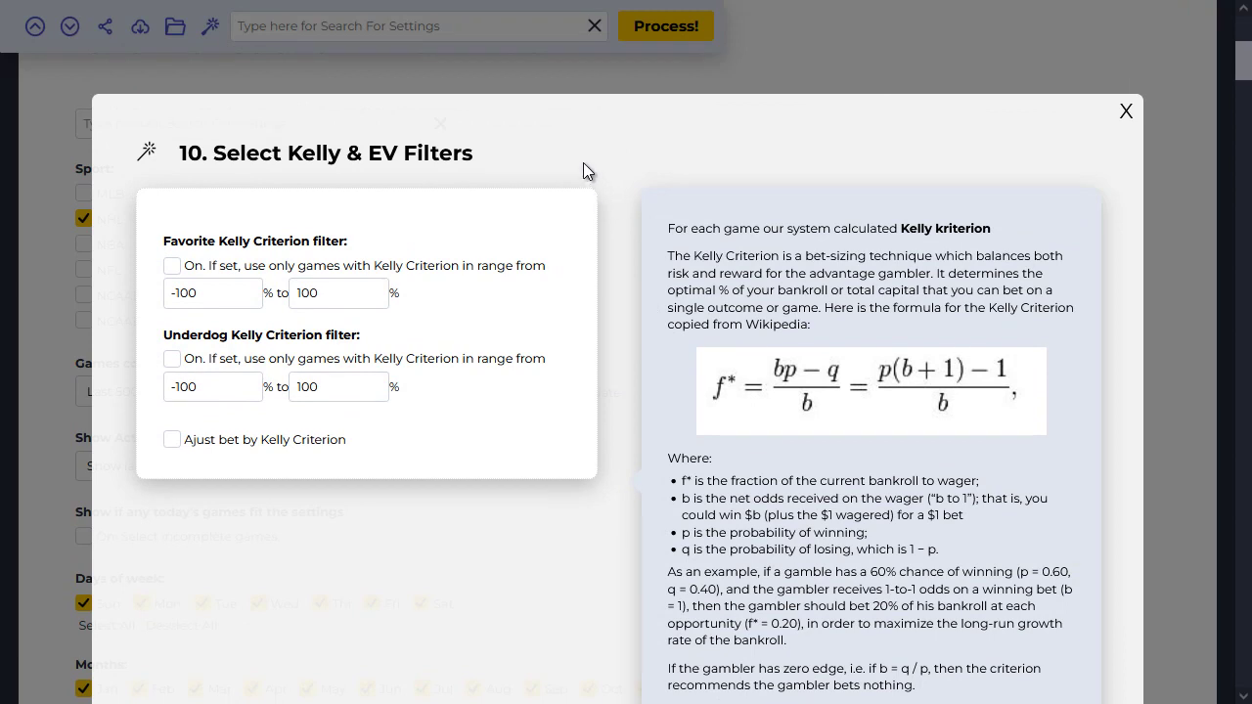
pyautogui.scroll(-1, 553, 359)
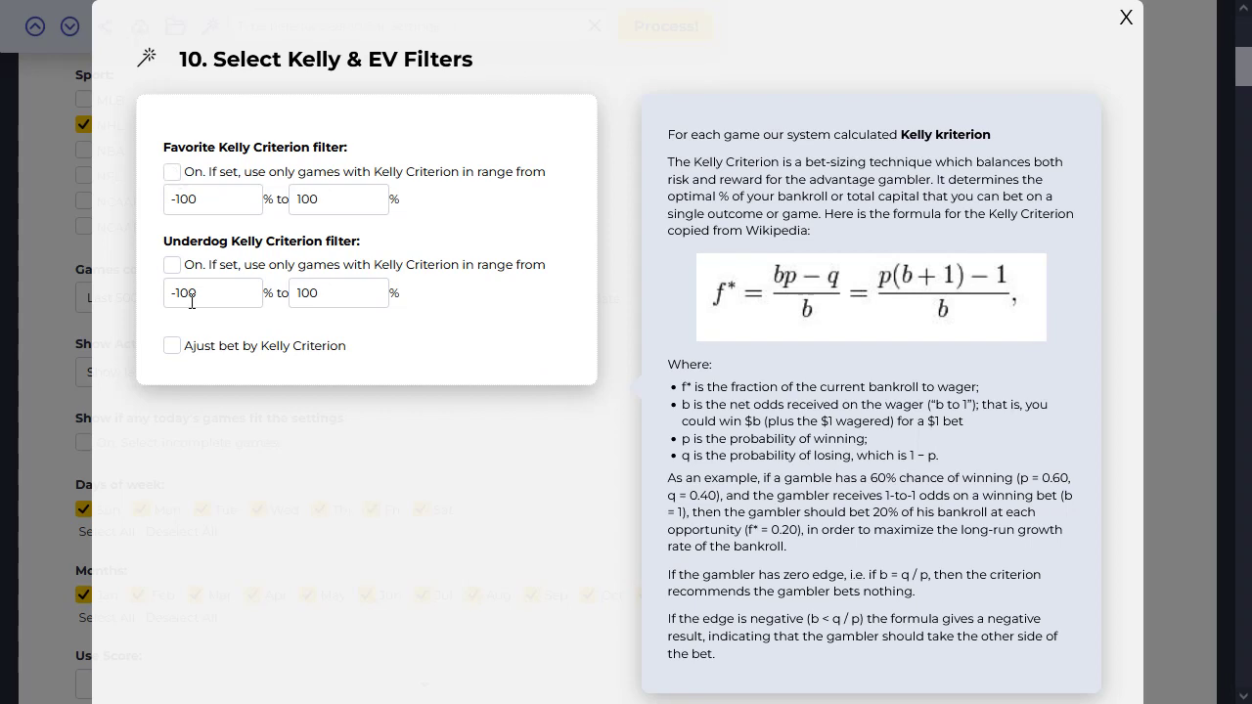
# - Try the favorite and underdog Kelly Criterion filters, leave both off, and continue to the no-bet rules
pyautogui.click(176, 173)
pyautogui.click(174, 174)
pyautogui.click(174, 267)
pyautogui.click(174, 267)
pyautogui.scroll(-3, 916, 337)
pyautogui.click(978, 559)
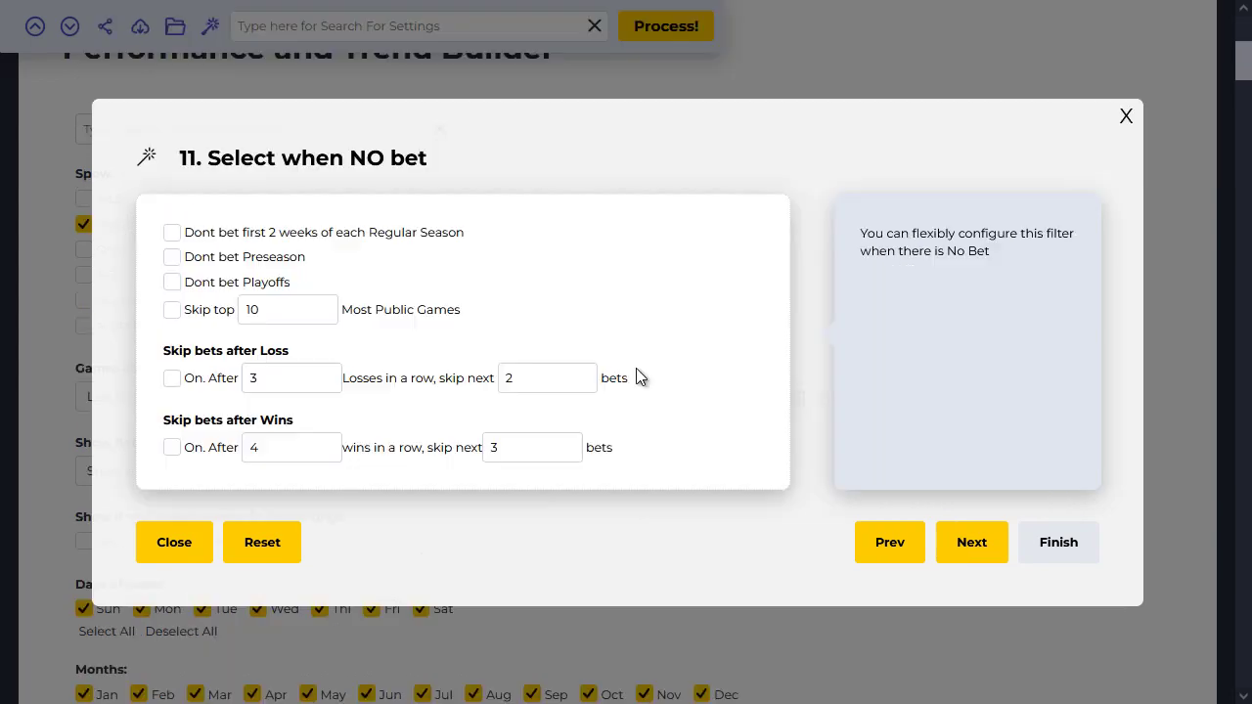
# - Try the no-bet options for preseason, playoffs and the top 10 most public games
pyautogui.scroll(2, 636, 376)
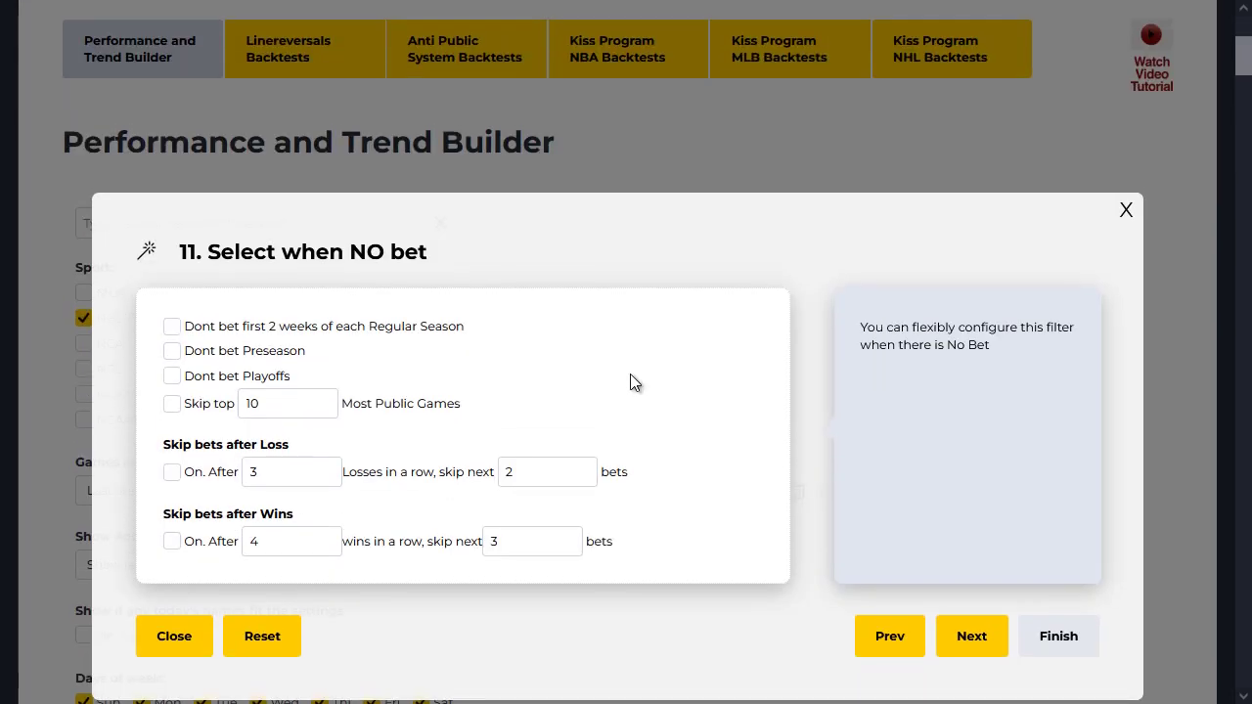
pyautogui.scroll(-2, 631, 382)
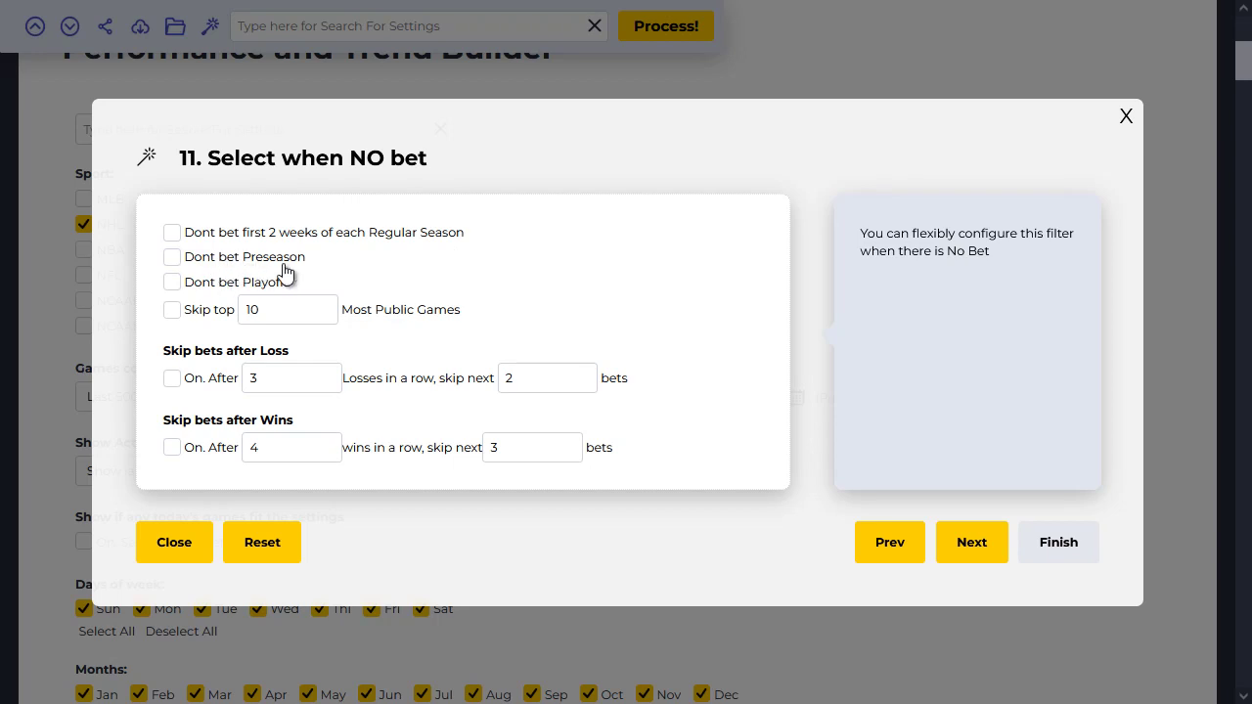
pyautogui.click(176, 262)
pyautogui.click(172, 283)
pyautogui.click(173, 284)
pyautogui.click(172, 311)
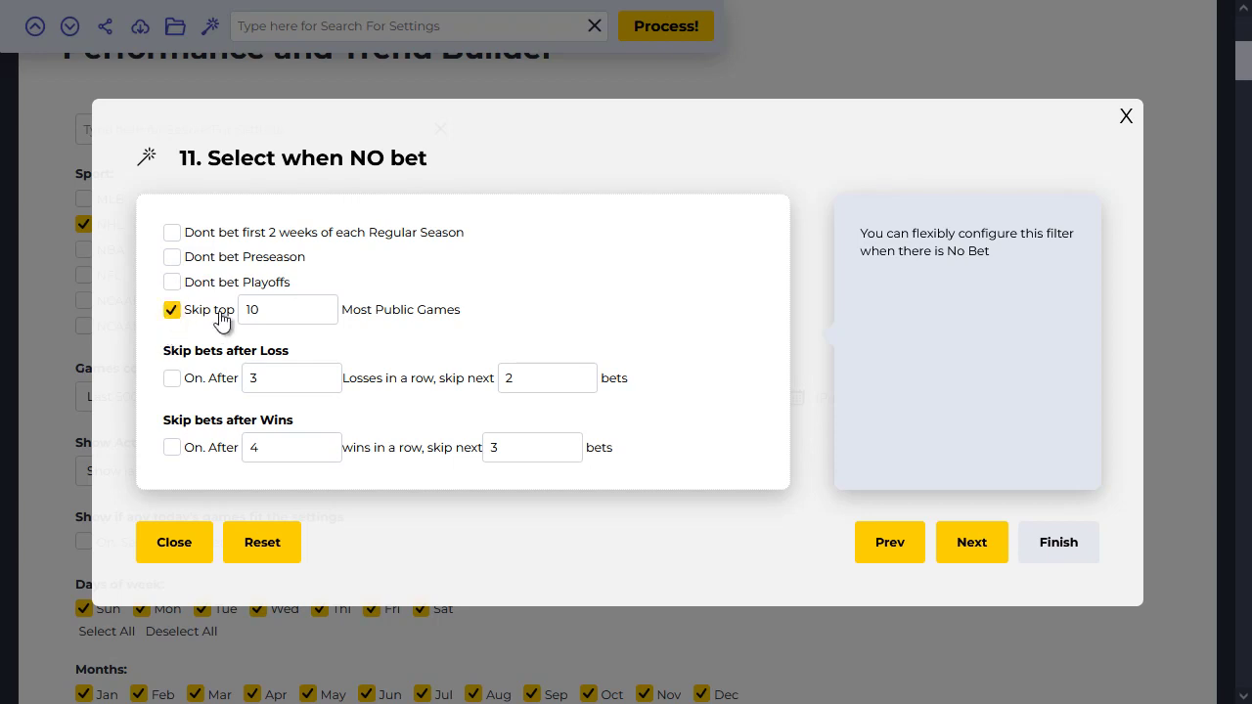
pyautogui.click(173, 310)
# - Enable skipping the next 2 bets after 5 wins in a row
pyautogui.moveTo(279, 445); pyautogui.dragTo(227, 445)
pyautogui.write('5')
pyautogui.moveTo(509, 446); pyautogui.dragTo(488, 447)
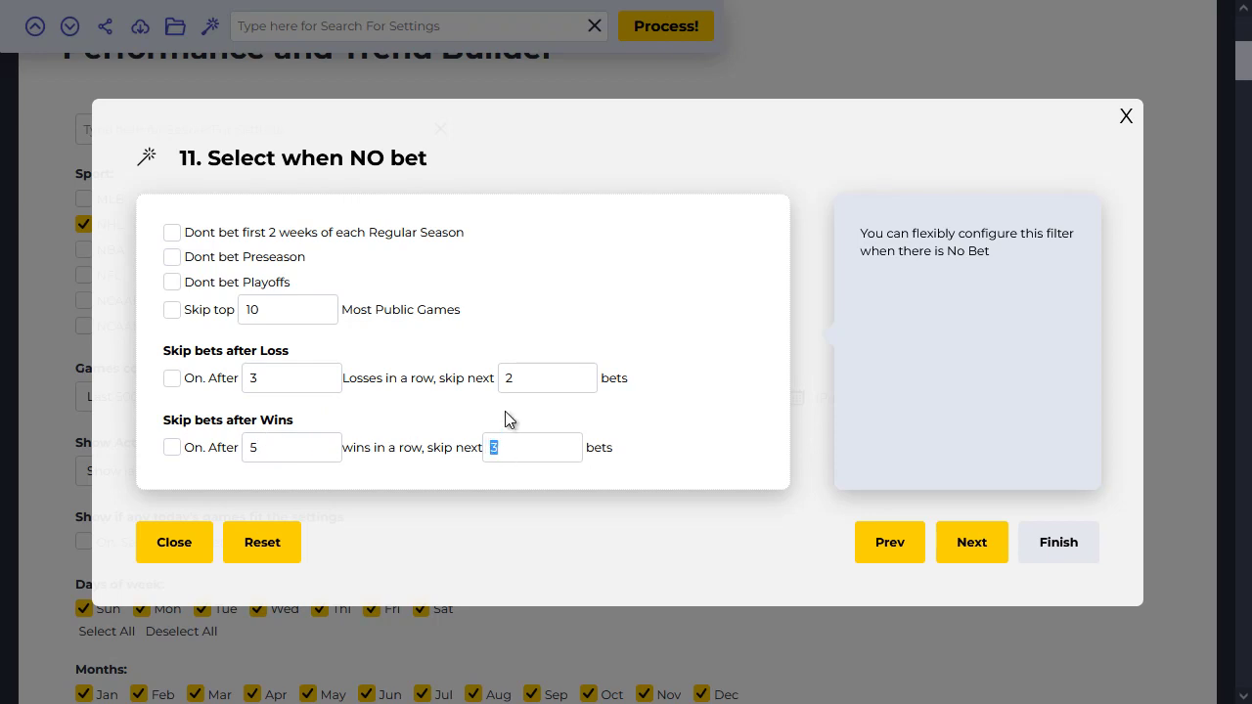
pyautogui.write('2')
pyautogui.click(170, 446)
# - Enable skipping the next 2 bets after 3 losses in a row
pyautogui.doubleClick(266, 374)
pyautogui.press('BackSpace')
pyautogui.write('3')
pyautogui.click(501, 377)
pyautogui.click(528, 381)
pyautogui.click(172, 447)
pyautogui.click(172, 447)
# - Exclude playoff and preseason games from betting and finish the wizard to create the trend
pyautogui.click(179, 286)
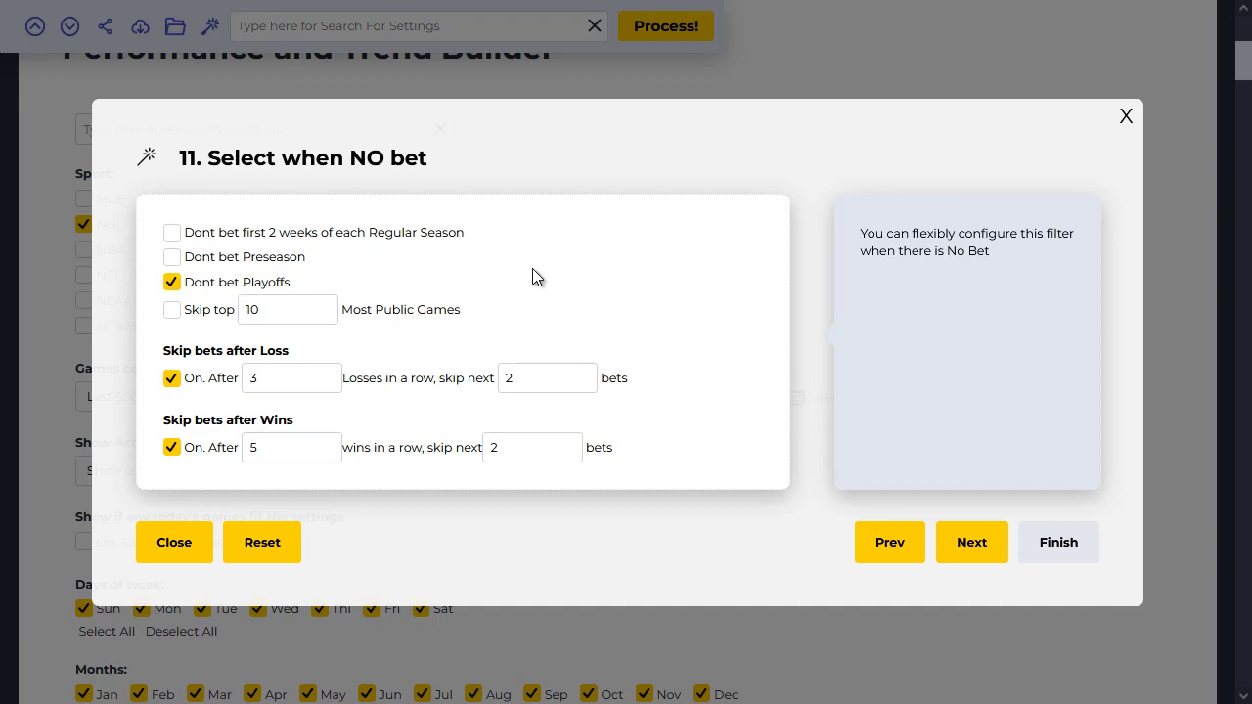
pyautogui.click(173, 256)
pyautogui.click(964, 543)
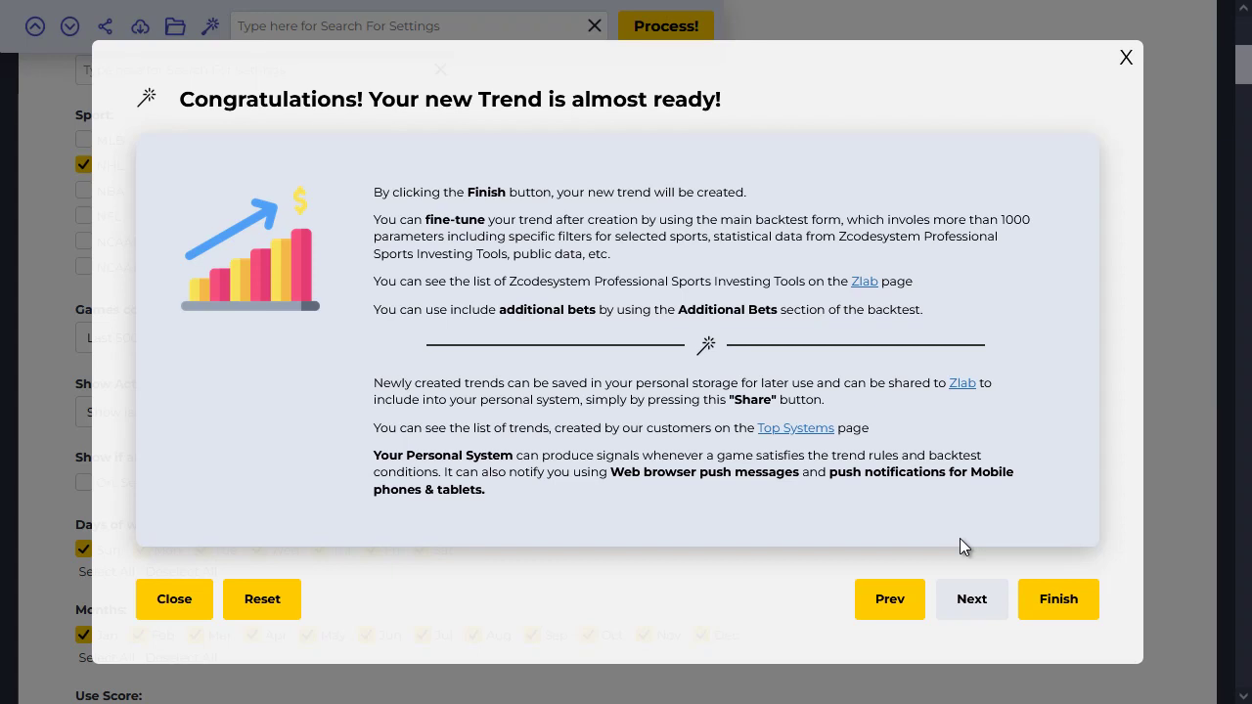
pyautogui.click(1058, 600)
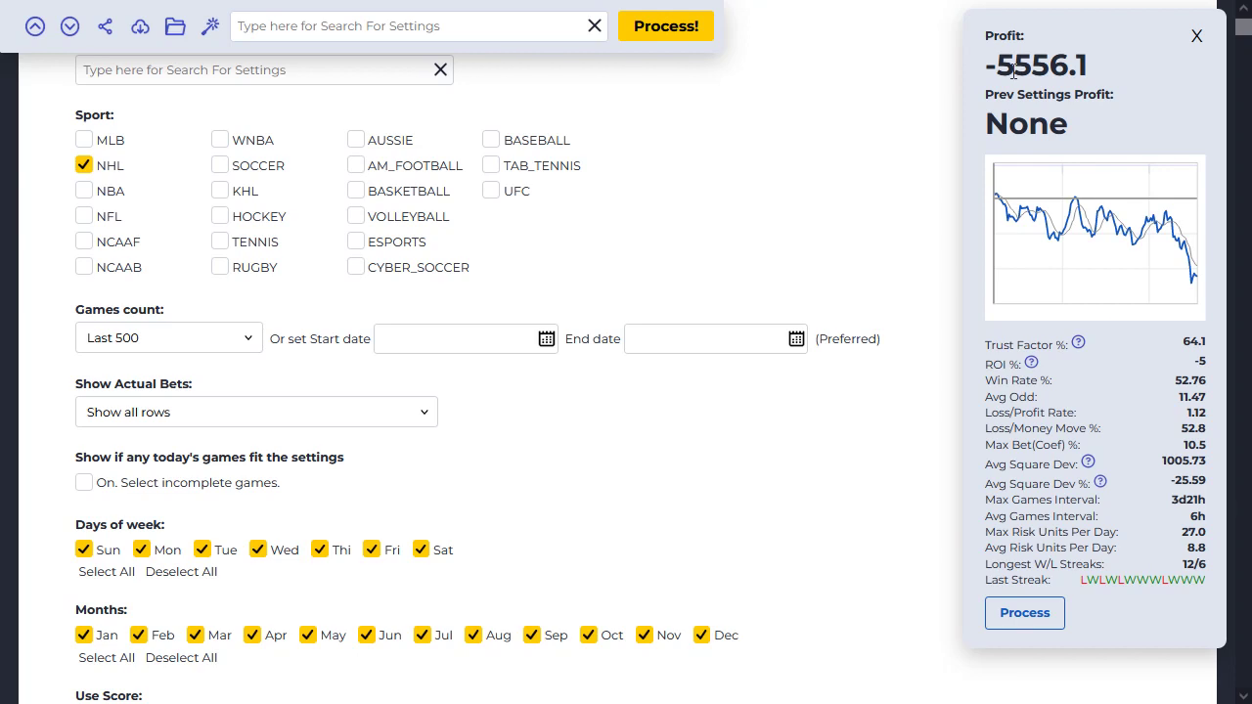
# - Examine the trend's profit, profit graph, win rate, ROI and trust factor in the results summary
pyautogui.moveTo(996, 66); pyautogui.dragTo(1076, 66)
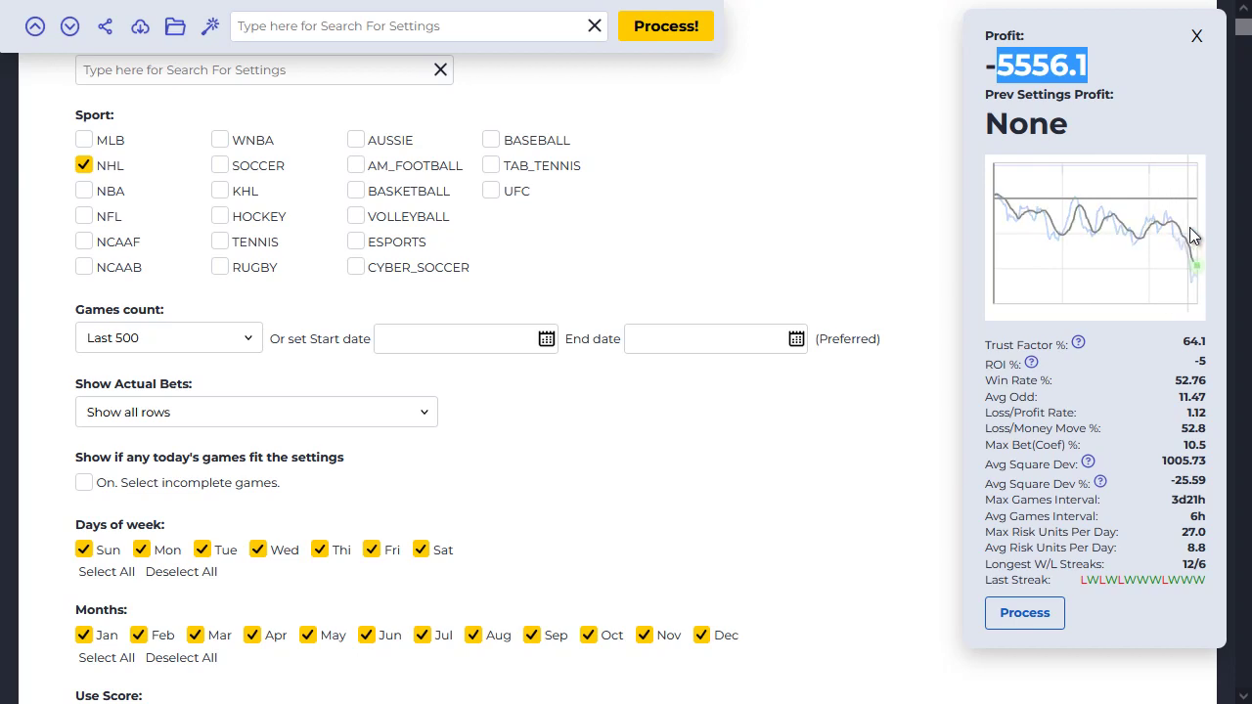
pyautogui.moveTo(992, 496)
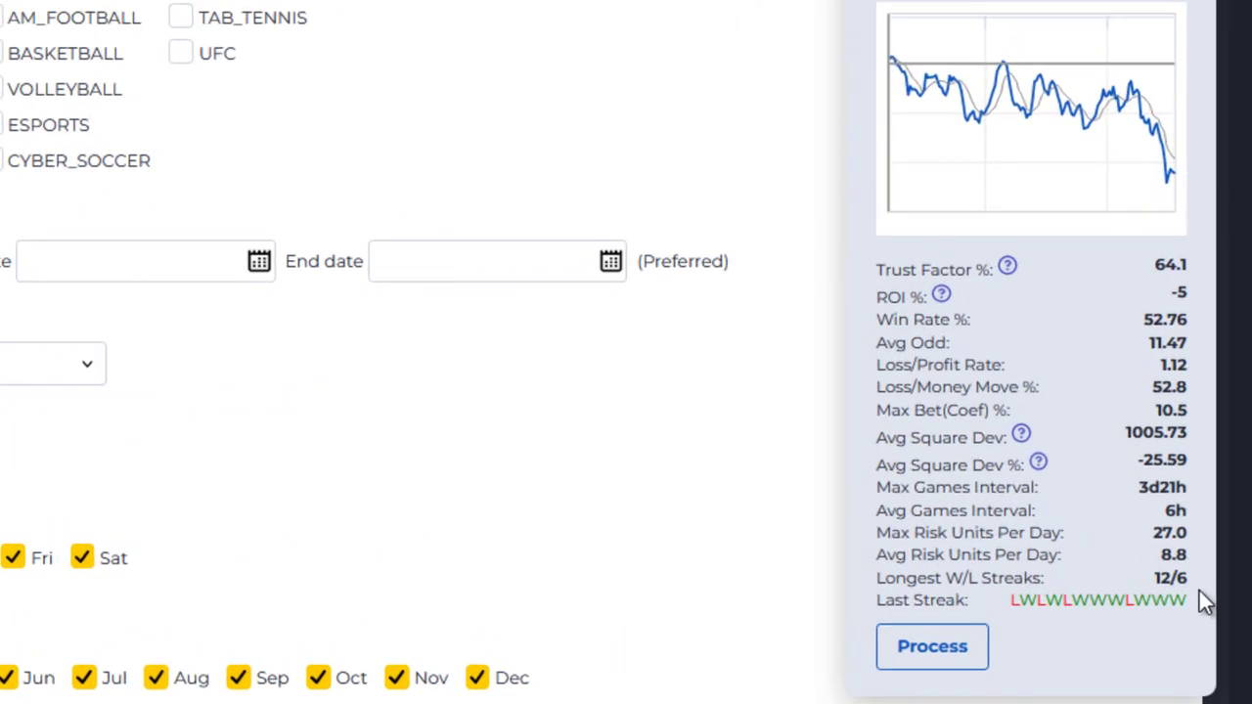
pyautogui.moveTo(846, 302); pyautogui.dragTo(940, 305)
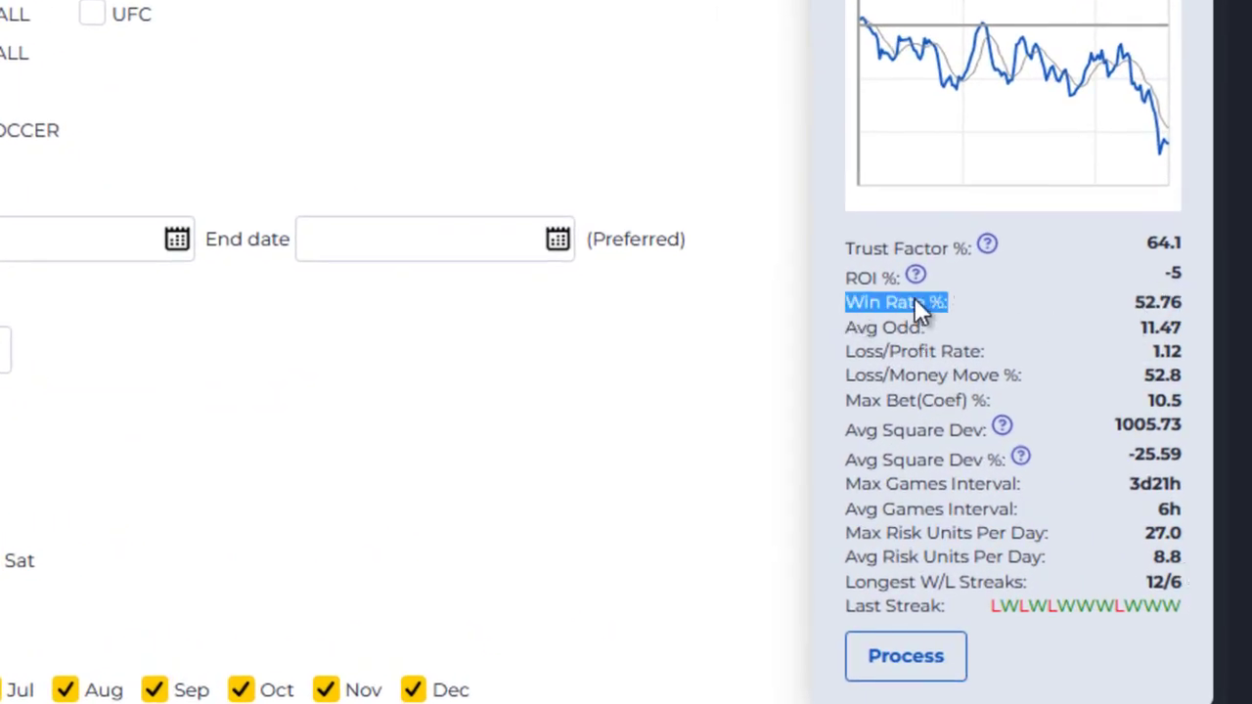
pyautogui.moveTo(876, 275)
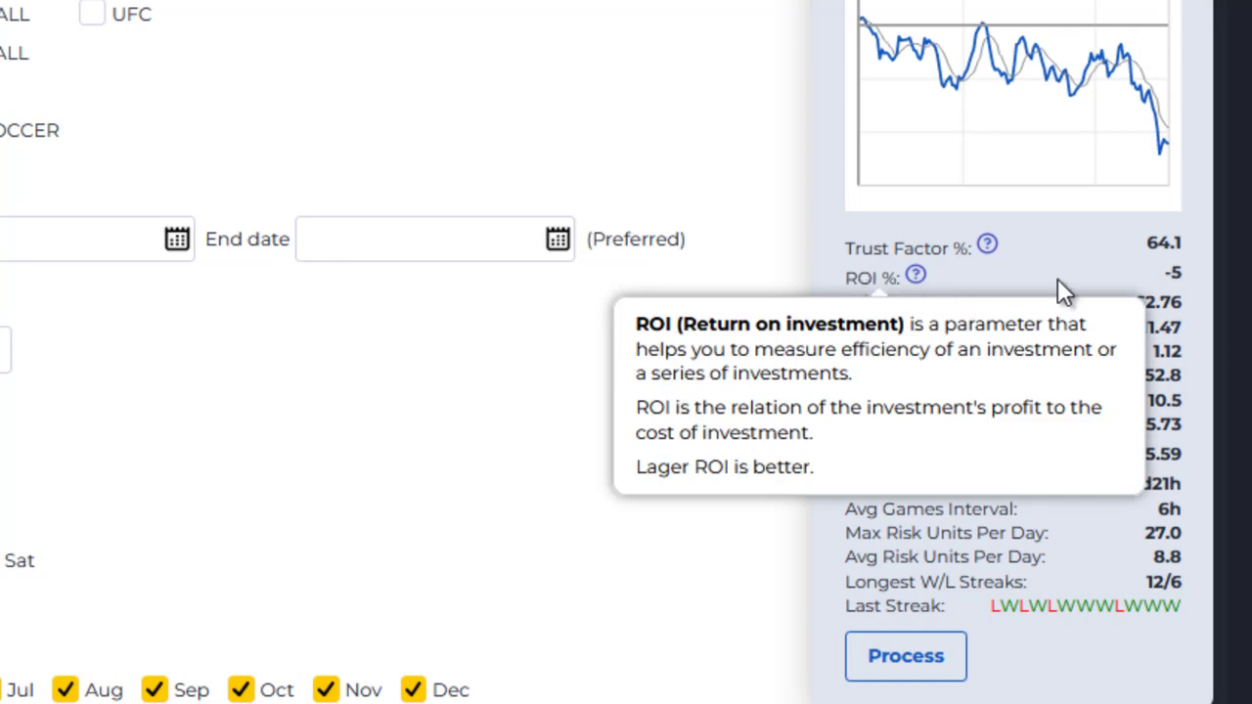
pyautogui.moveTo(875, 247)
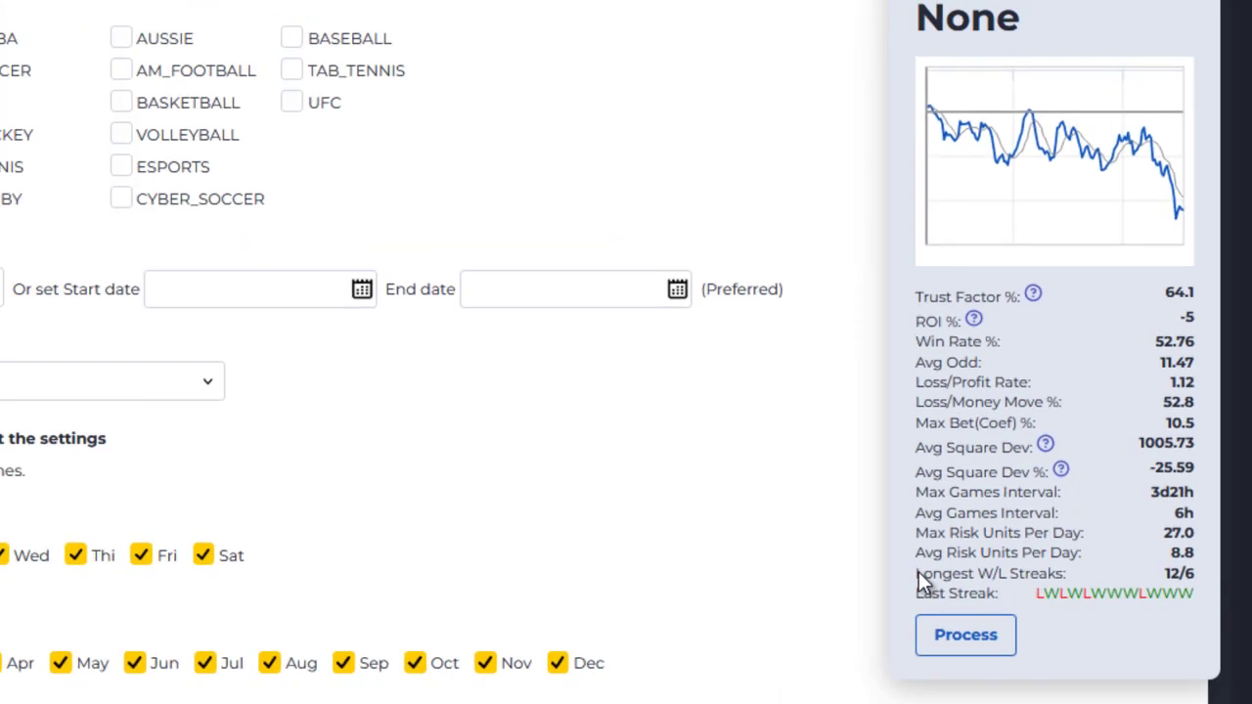
pyautogui.scroll(2, 664, 231)
pyautogui.scroll(-2, 664, 231)
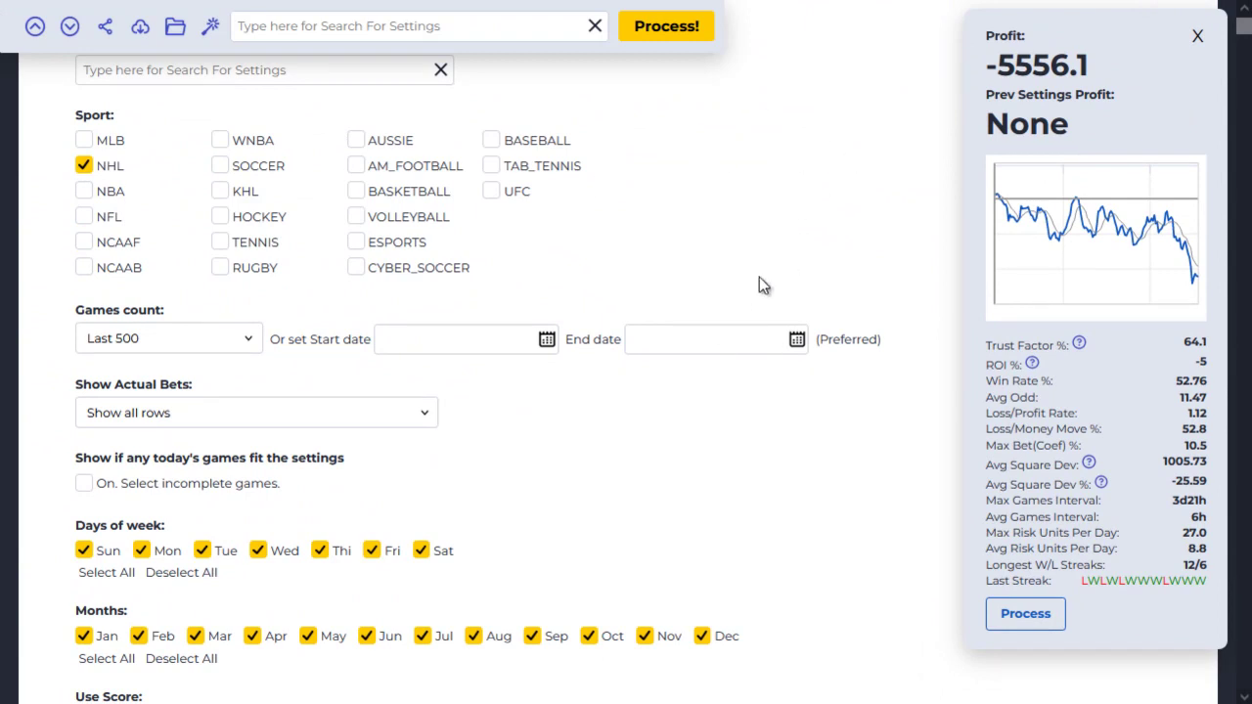
# - Look through the full backtest form for the odds, handicap, EV and other filters available for fine-tuning the trend
pyautogui.scroll(-4, 755, 280)
pyautogui.scroll(-12, 751, 277)
pyautogui.scroll(-4, 751, 283)
pyautogui.scroll(-3, 751, 280)
pyautogui.scroll(-8, 750, 278)
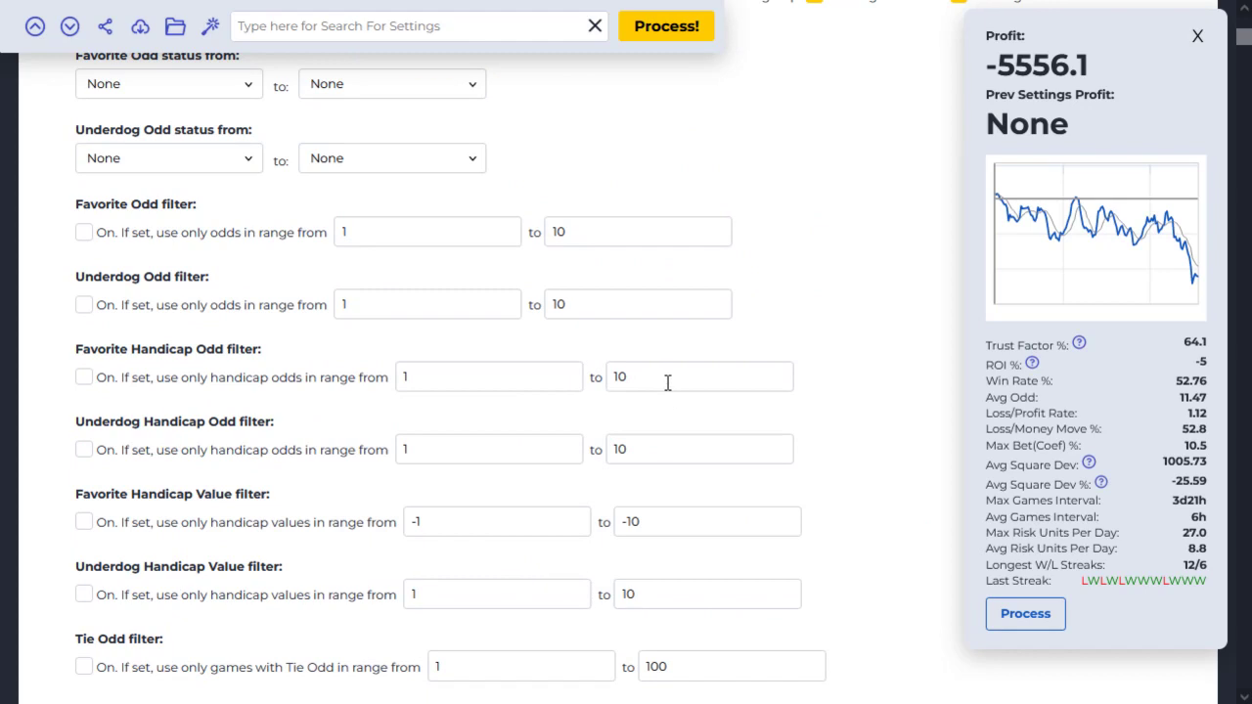
pyautogui.scroll(1, 745, 205)
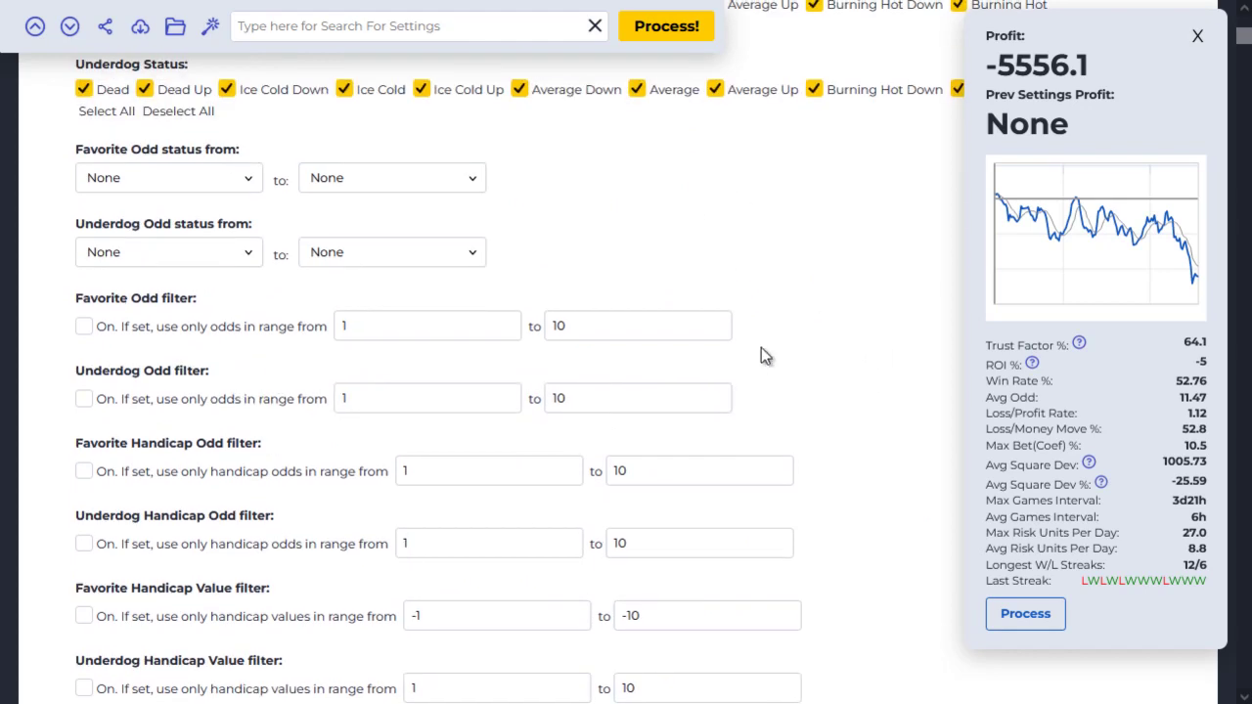
pyautogui.scroll(-3, 862, 467)
pyautogui.scroll(-8, 865, 451)
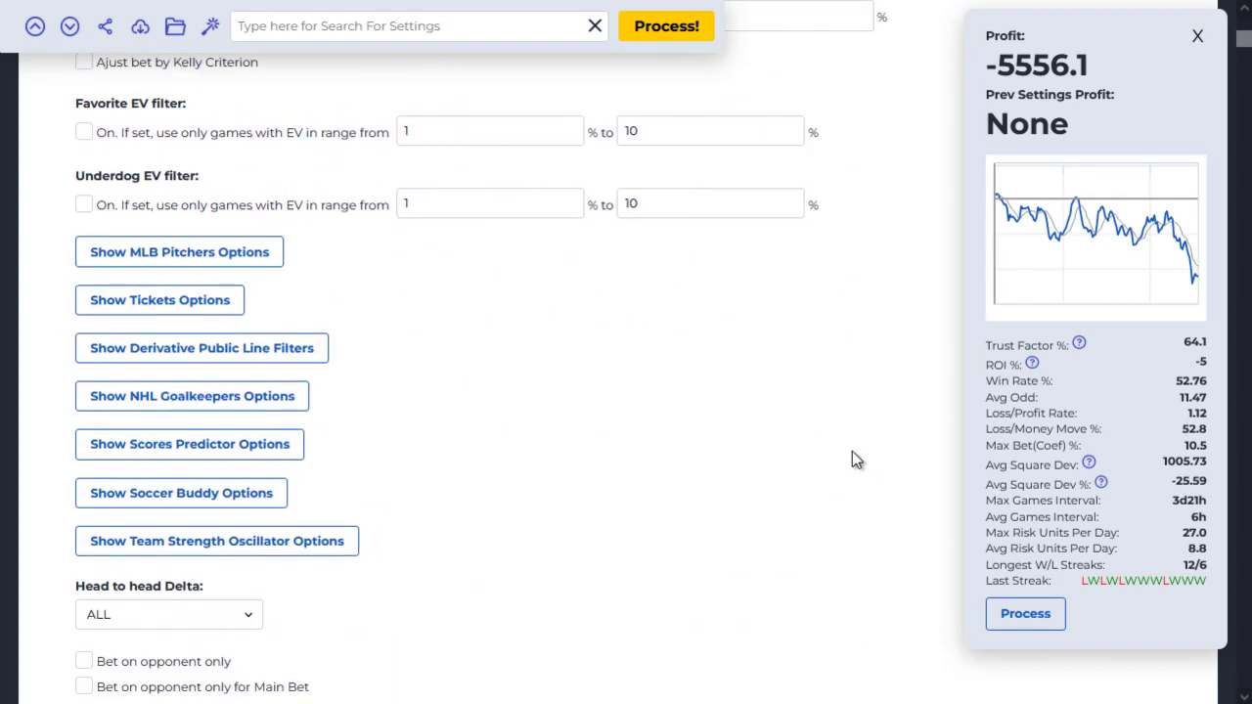
pyautogui.scroll(10, 833, 452)
pyautogui.scroll(10, 86, 61)
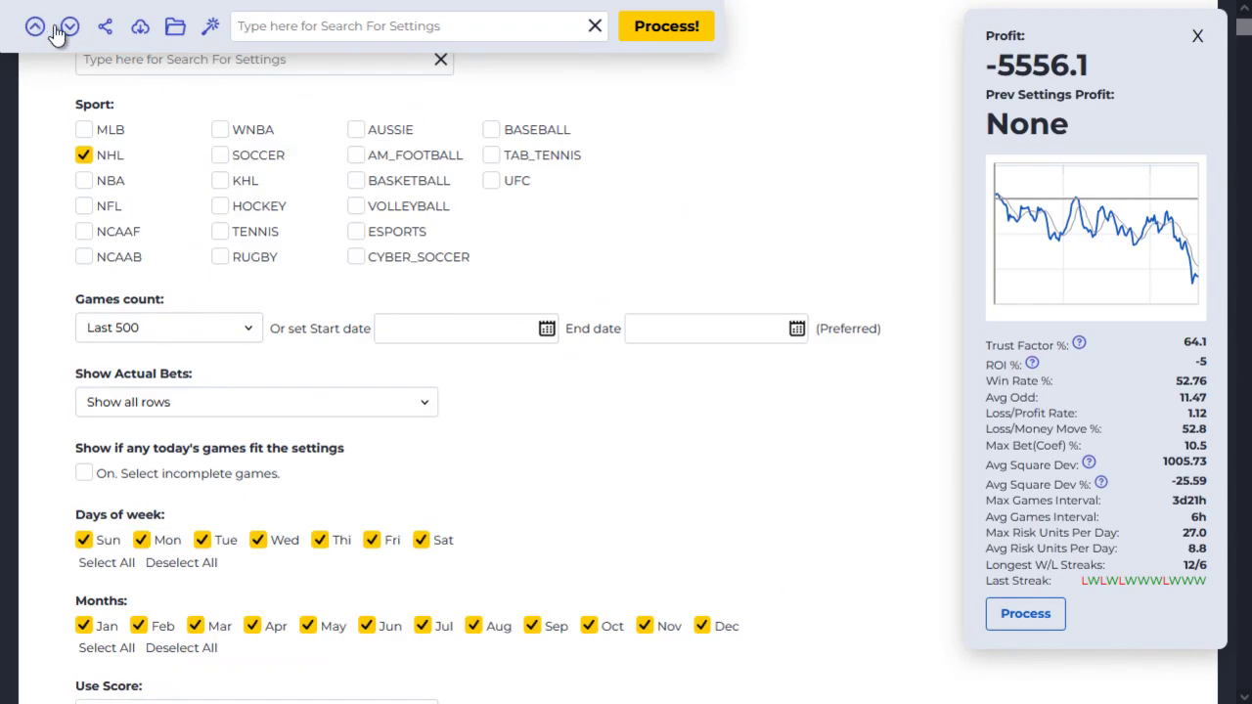
# - Enable the NHL-only additional bet on Our team total over 2.5 for every game, leaving the MLB strong team bet off
pyautogui.click(70, 27)
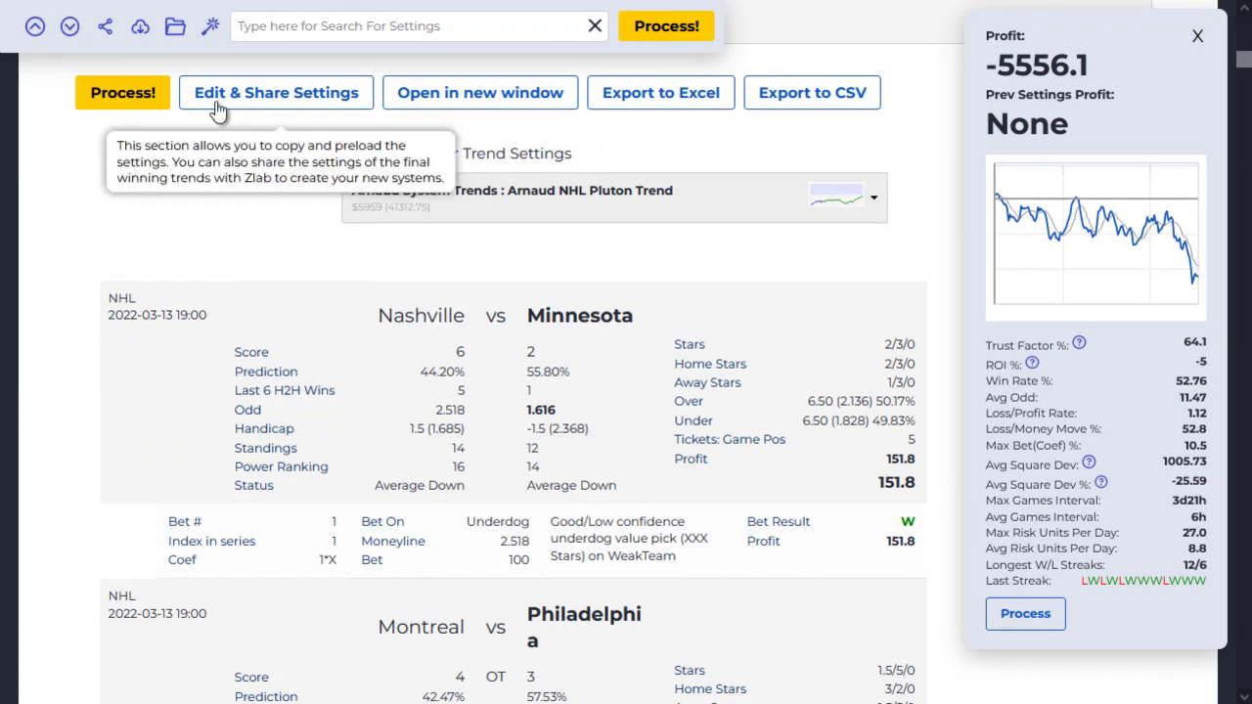
pyautogui.scroll(3, 215, 195)
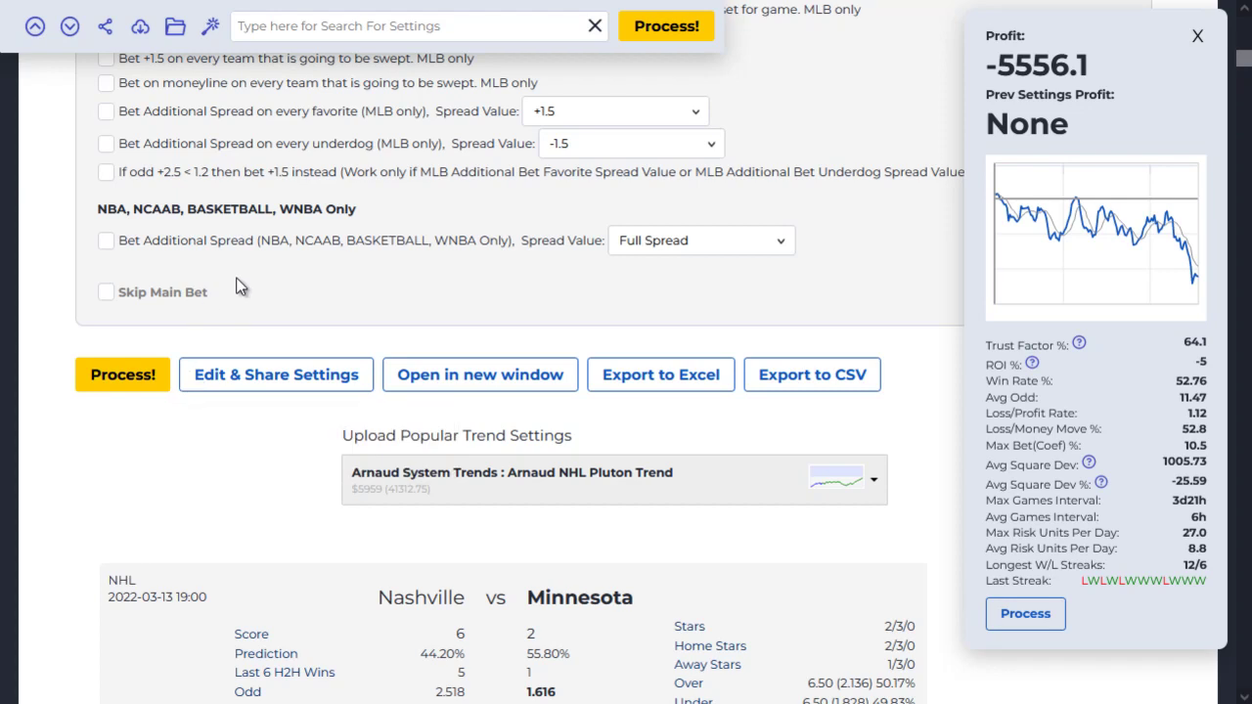
pyautogui.scroll(3, 241, 287)
pyautogui.click(106, 274)
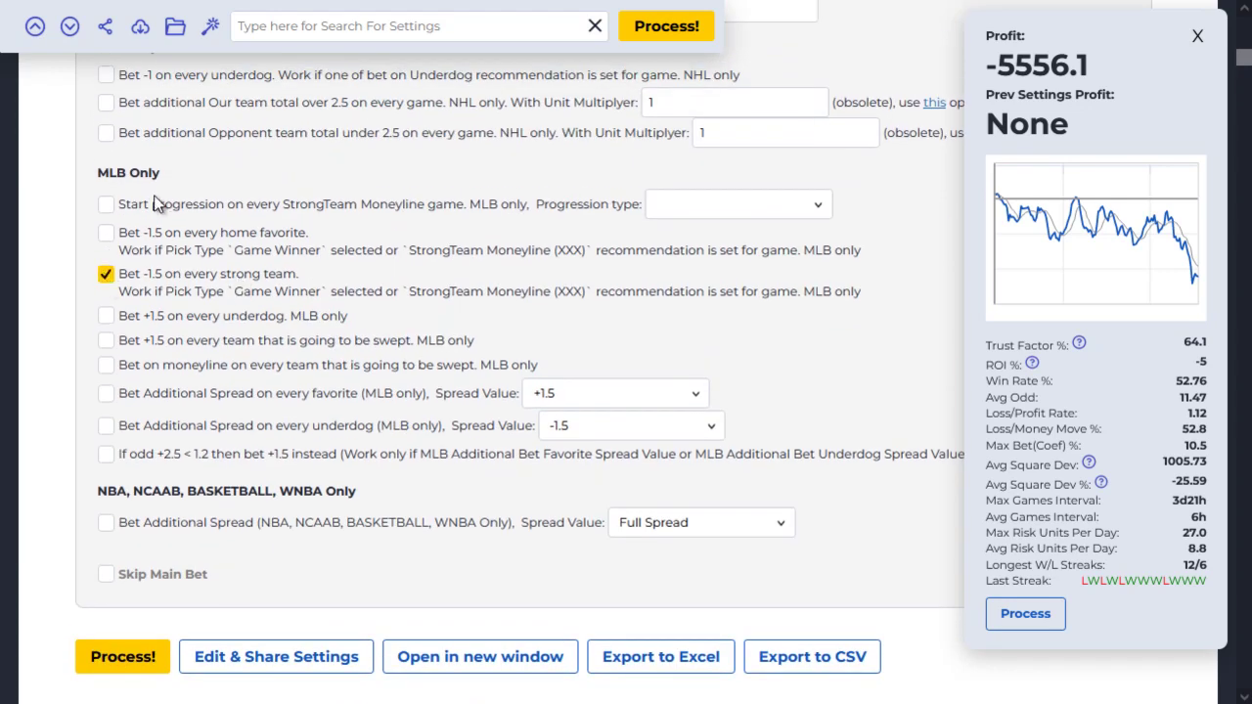
pyautogui.scroll(2, 155, 204)
pyautogui.click(154, 235)
pyautogui.click(156, 461)
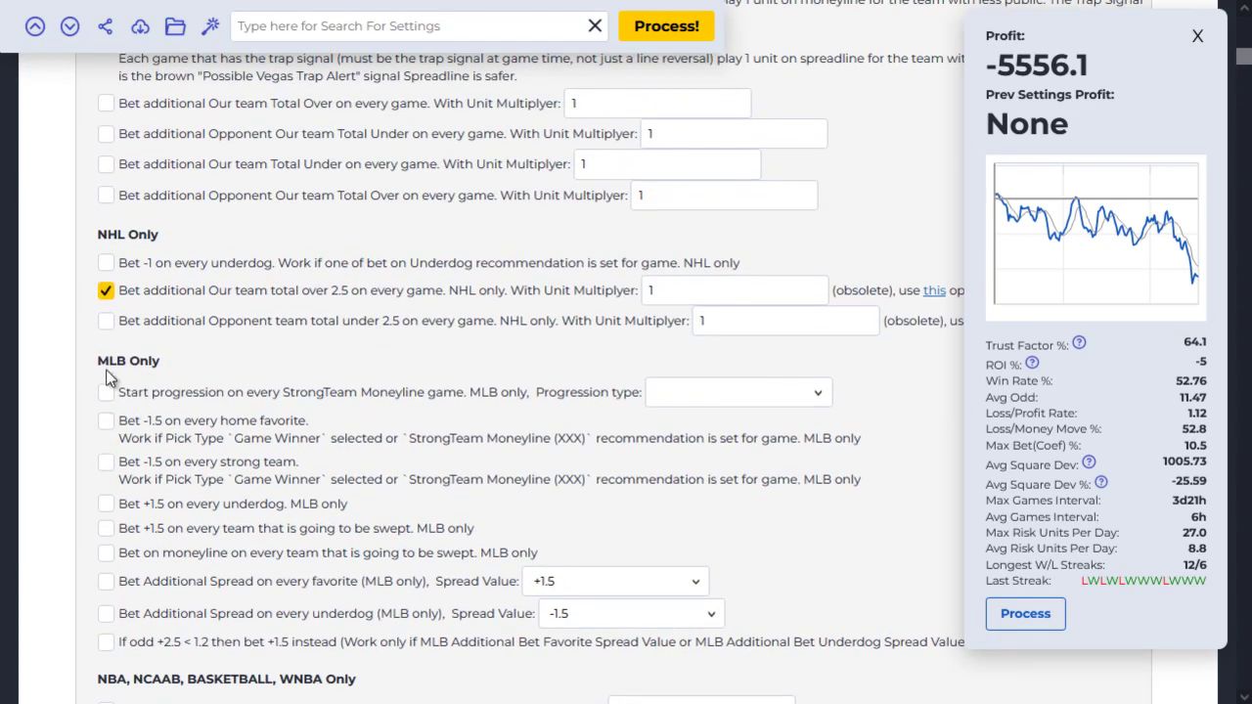
# - Enable the all-sports additional bet of -1 on every home favorite
pyautogui.scroll(2, 135, 319)
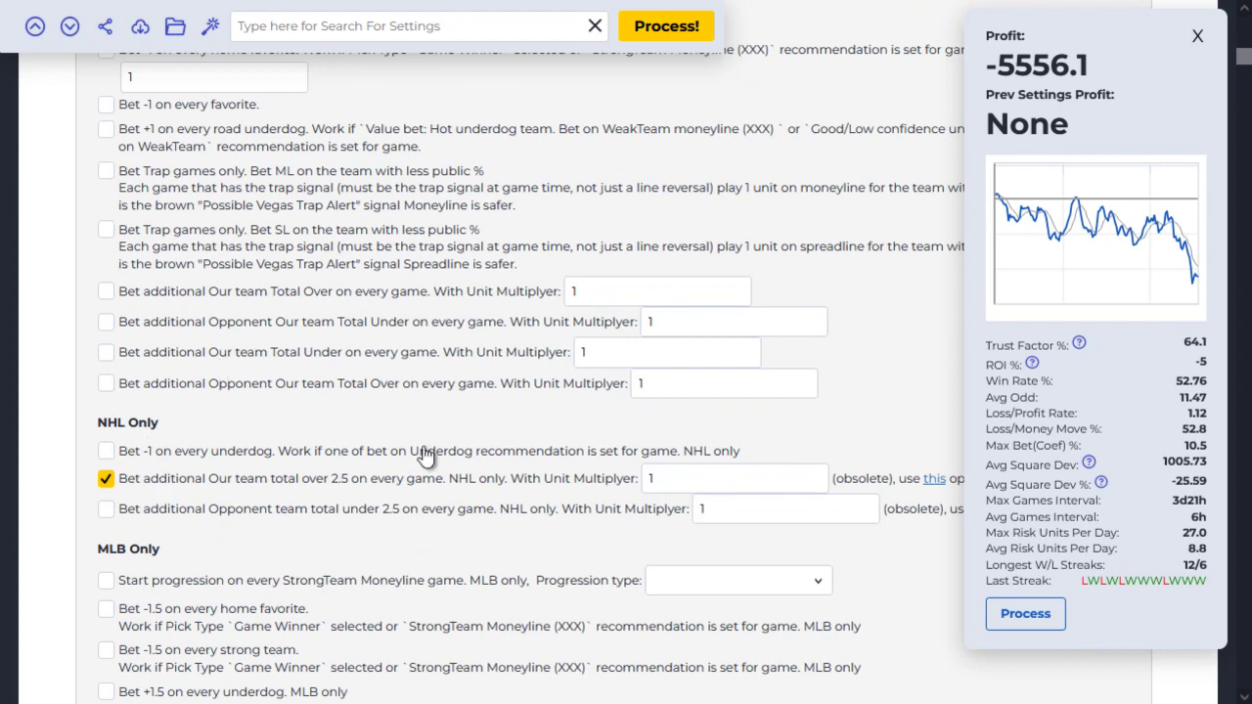
pyautogui.scroll(3, 262, 313)
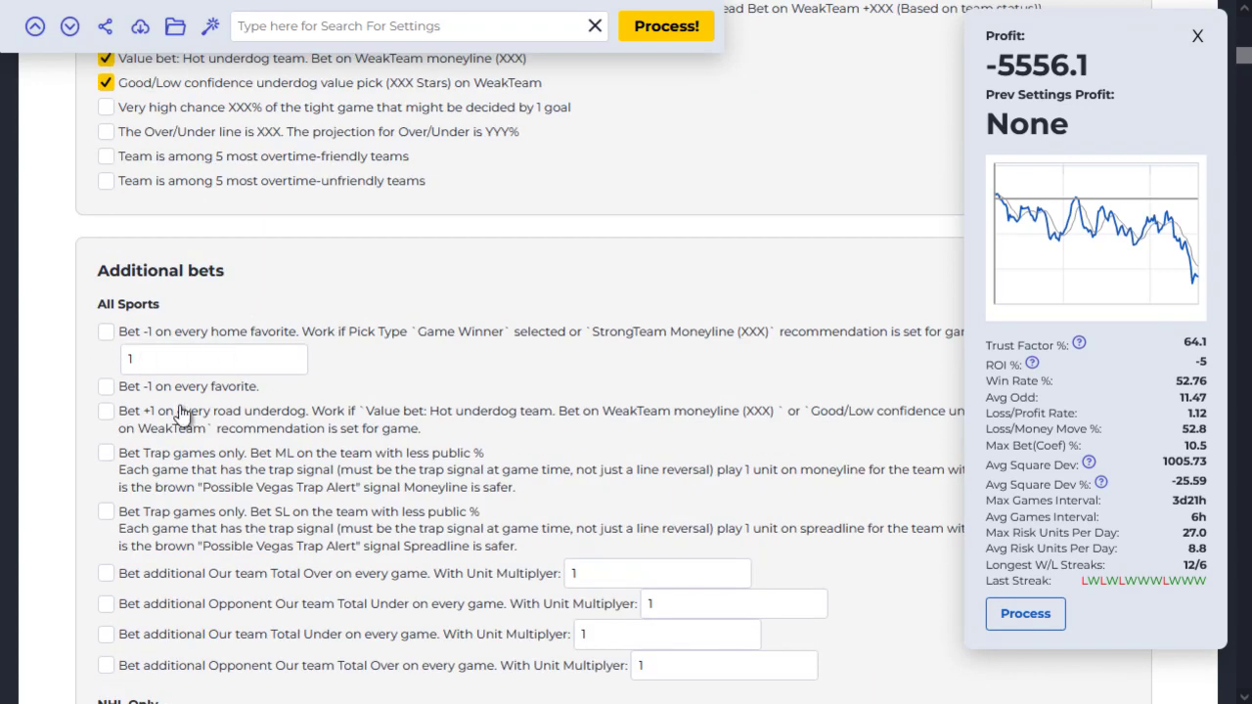
pyautogui.click(106, 331)
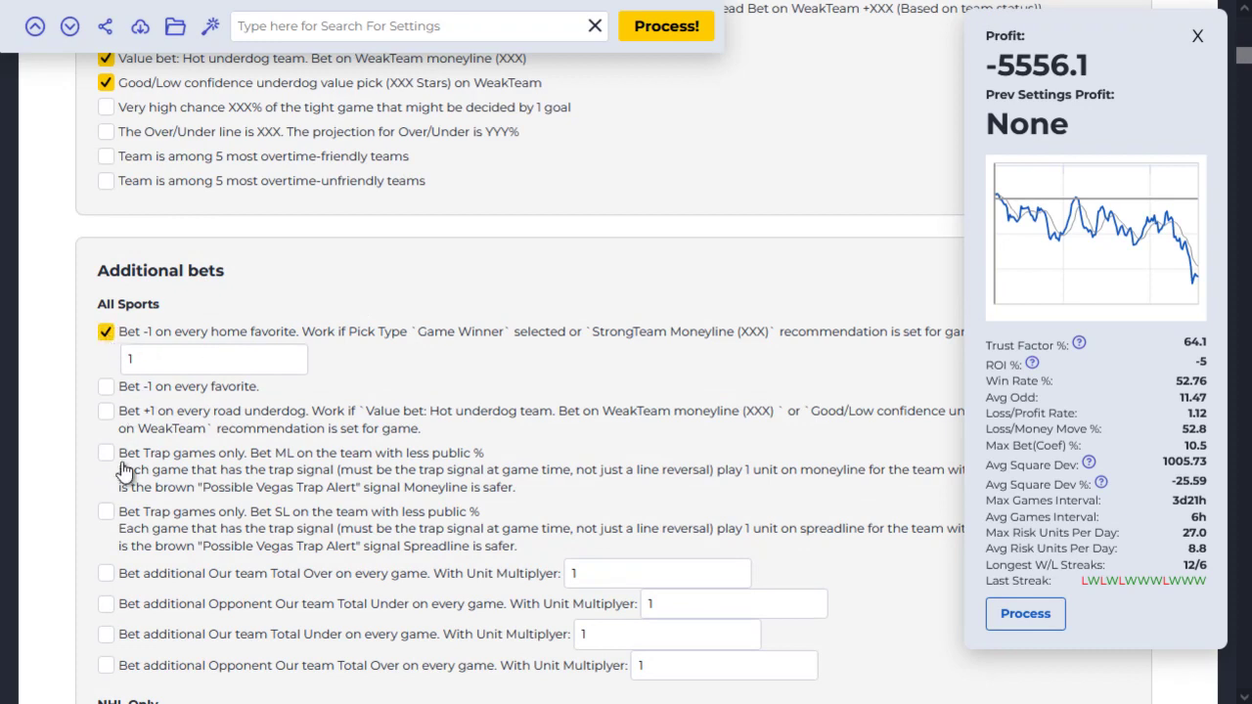
# - Reprocess the backtest with the additional bets and review the bets listed under each game
pyautogui.scroll(-1, 137, 473)
pyautogui.scroll(-10, 137, 472)
pyautogui.scroll(1, 264, 338)
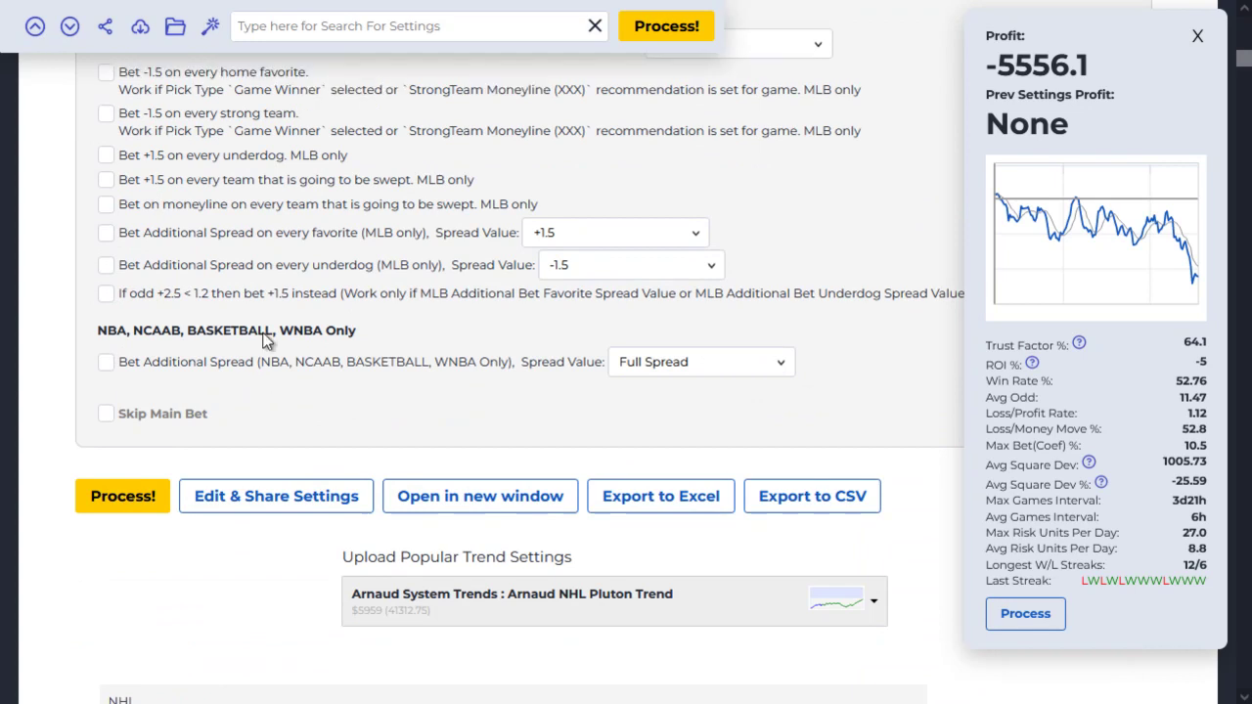
pyautogui.scroll(12, 264, 337)
pyautogui.scroll(-12, 489, 357)
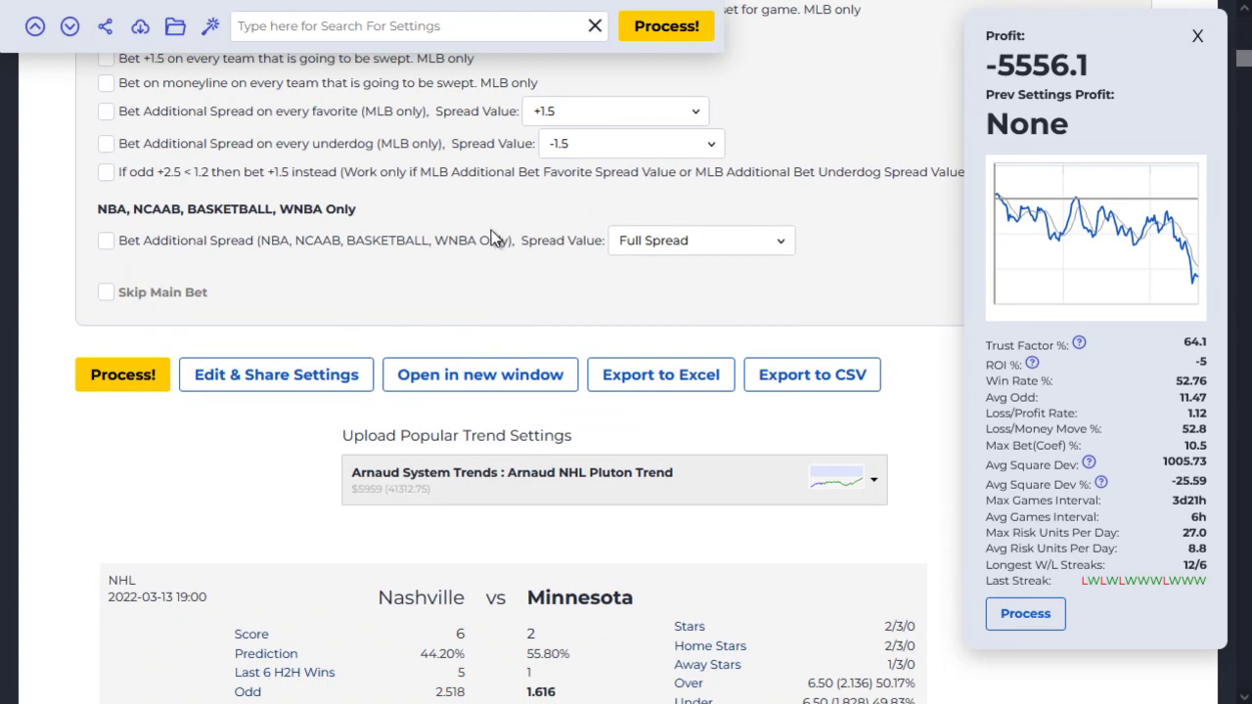
pyautogui.click(127, 387)
pyautogui.click(1029, 622)
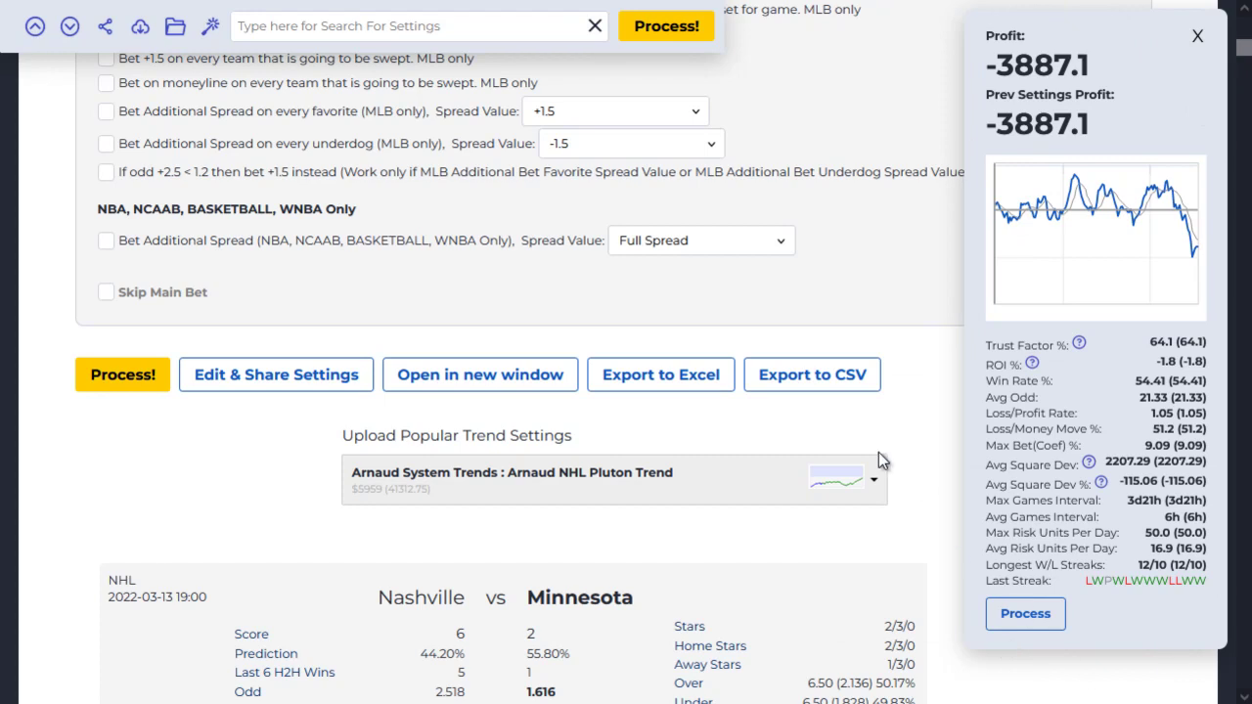
pyautogui.scroll(-1, 879, 425)
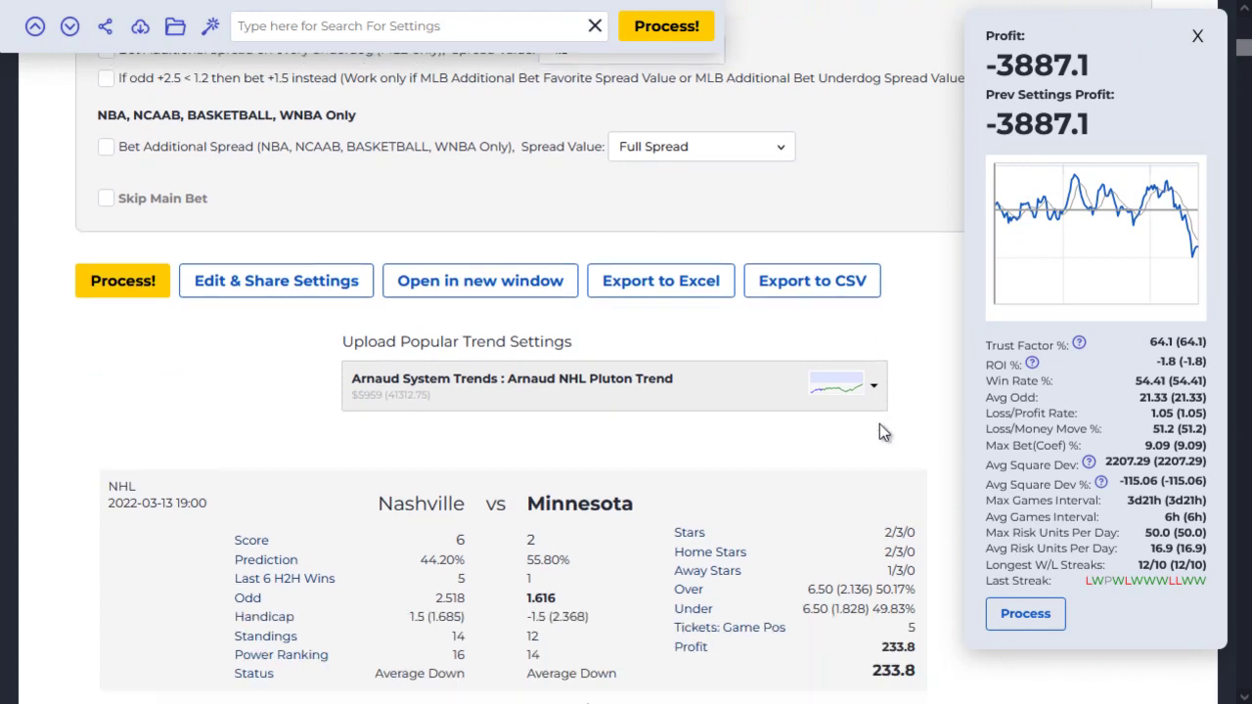
pyautogui.scroll(-9, 861, 406)
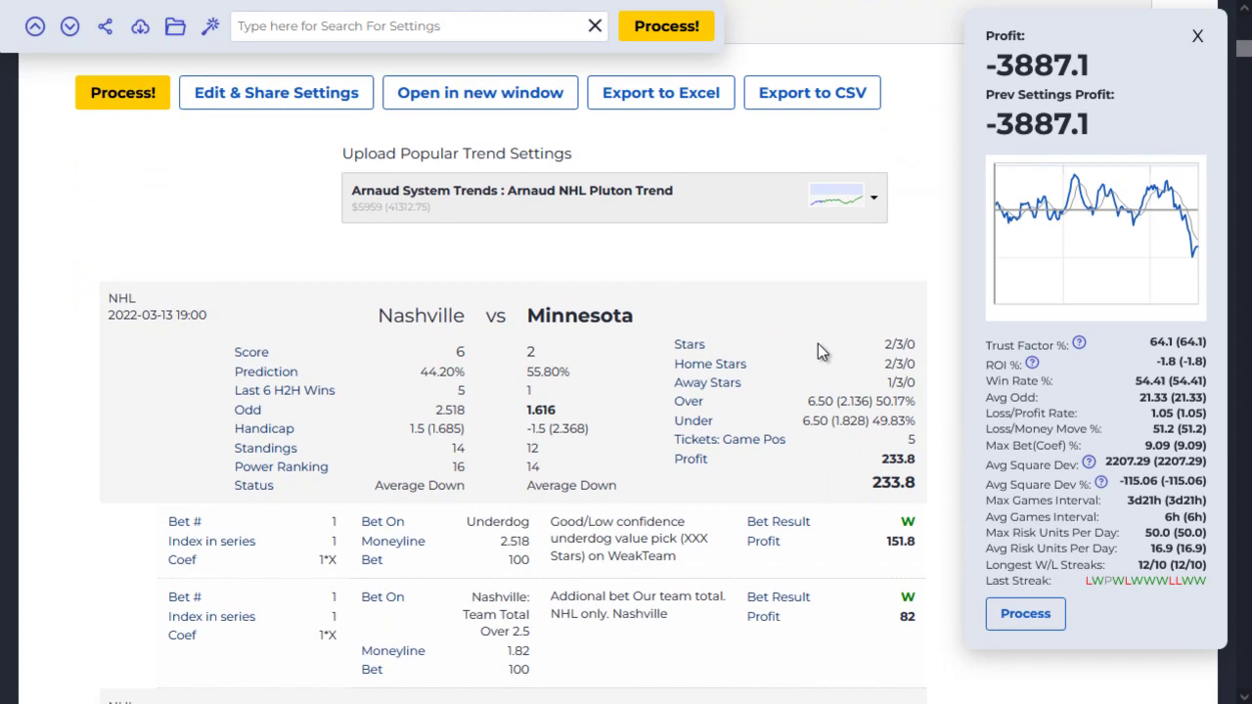
pyautogui.scroll(-10, 782, 358)
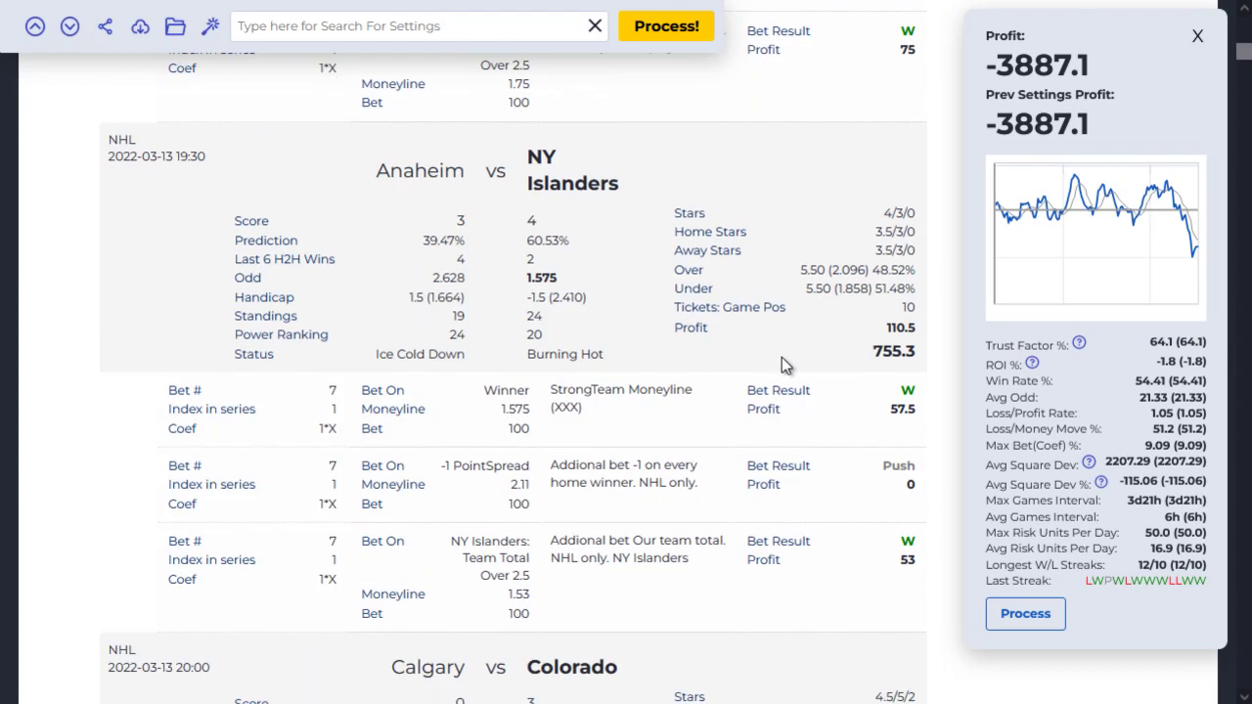
# - Review the individual bets, results and profit listed under each NHL game in the backtest
pyautogui.scroll(-15, 782, 383)
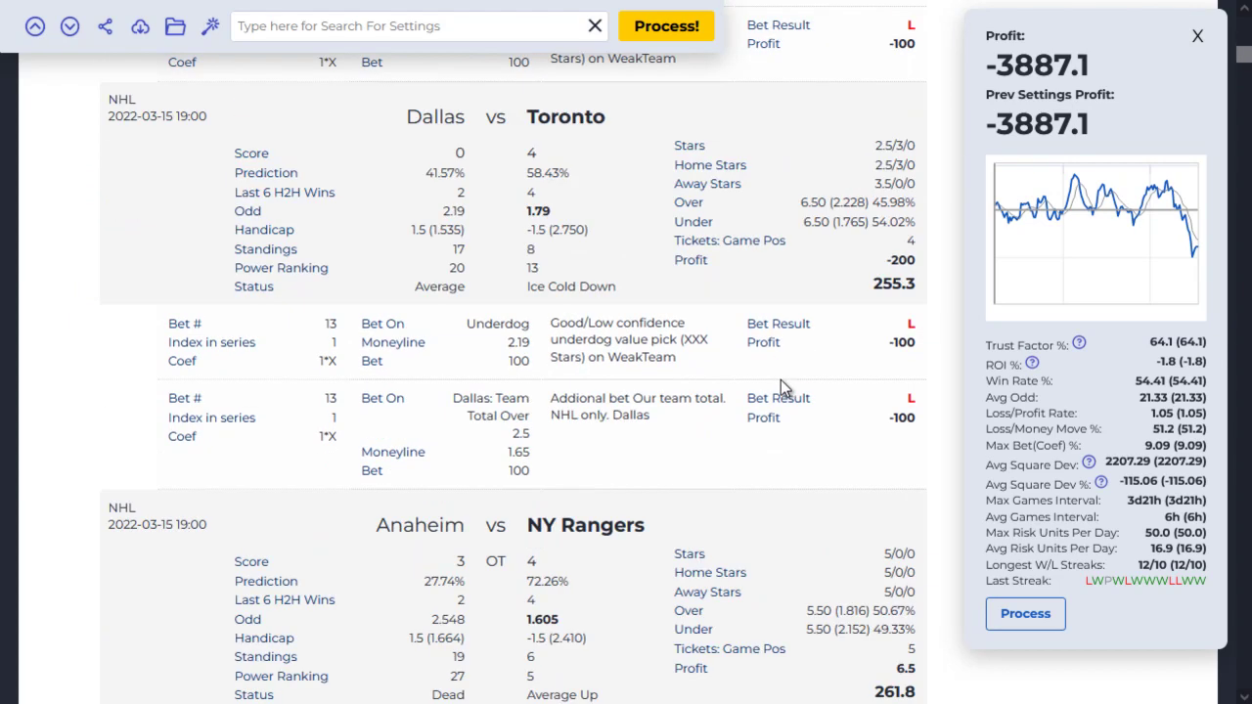
pyautogui.scroll(-2, 778, 386)
pyautogui.scroll(14, 790, 428)
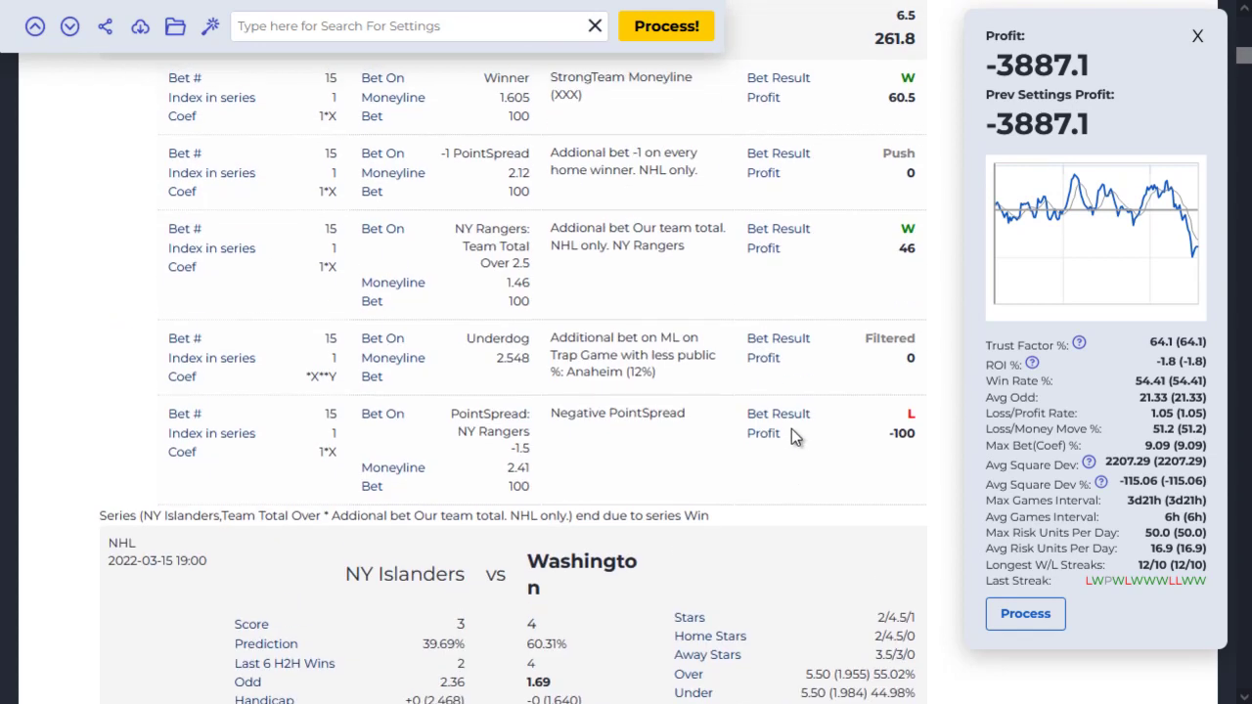
pyautogui.scroll(15, 790, 442)
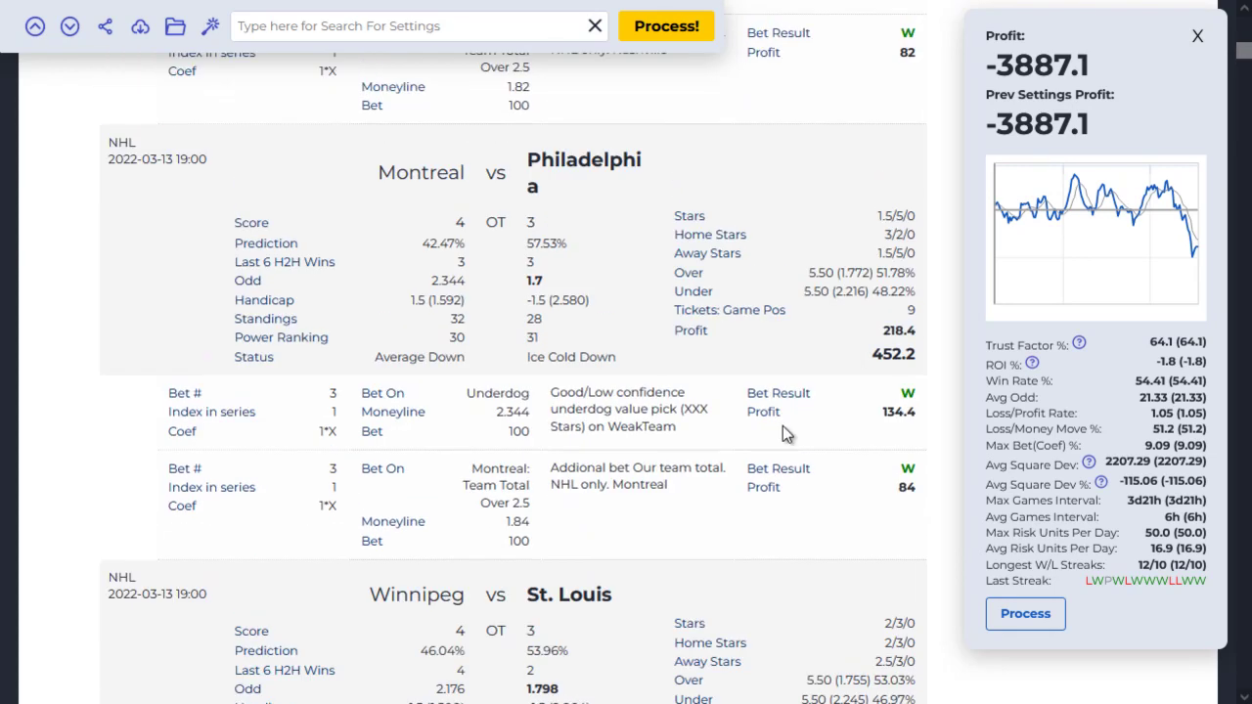
pyautogui.scroll(-11, 777, 434)
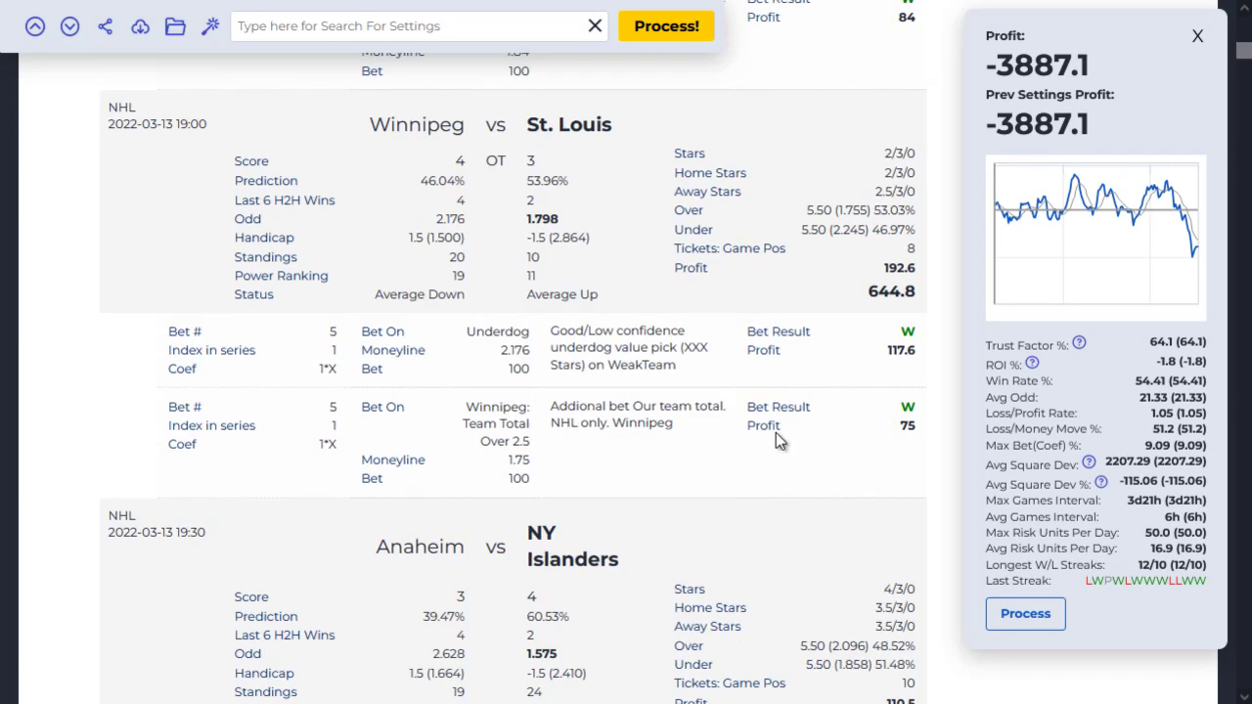
pyautogui.scroll(-3, 772, 431)
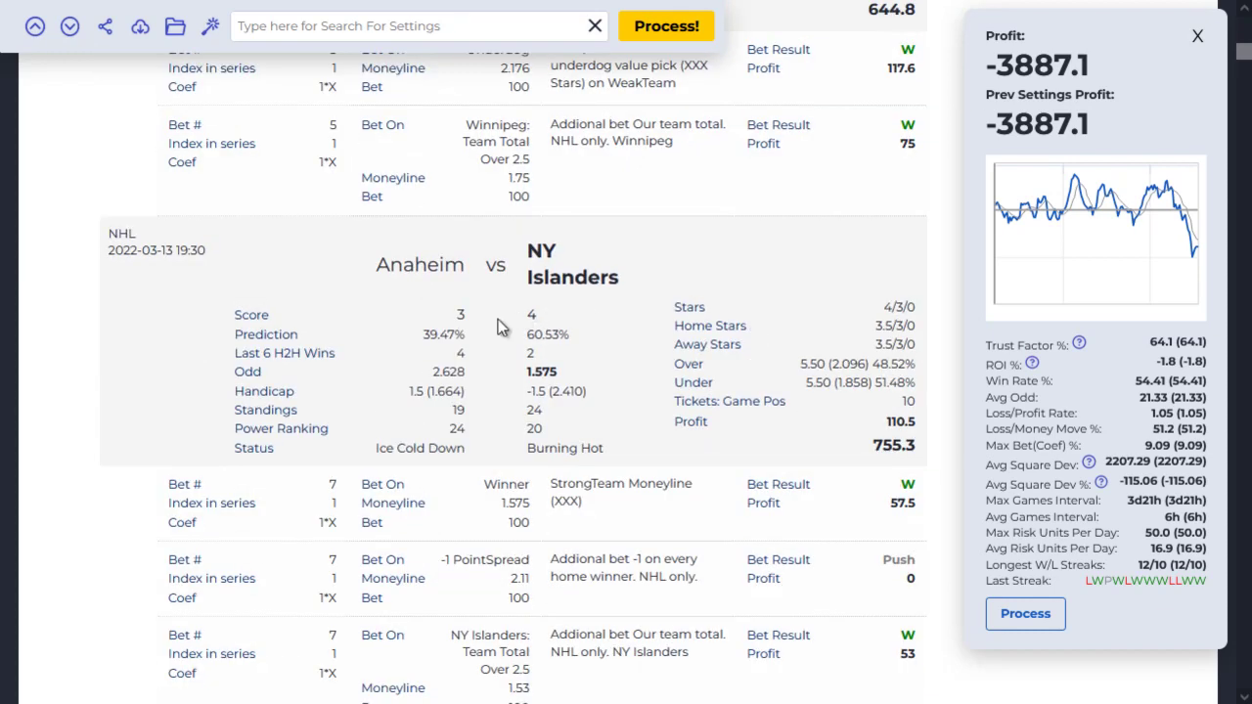
pyautogui.scroll(-3, 635, 362)
pyautogui.scroll(17, 641, 365)
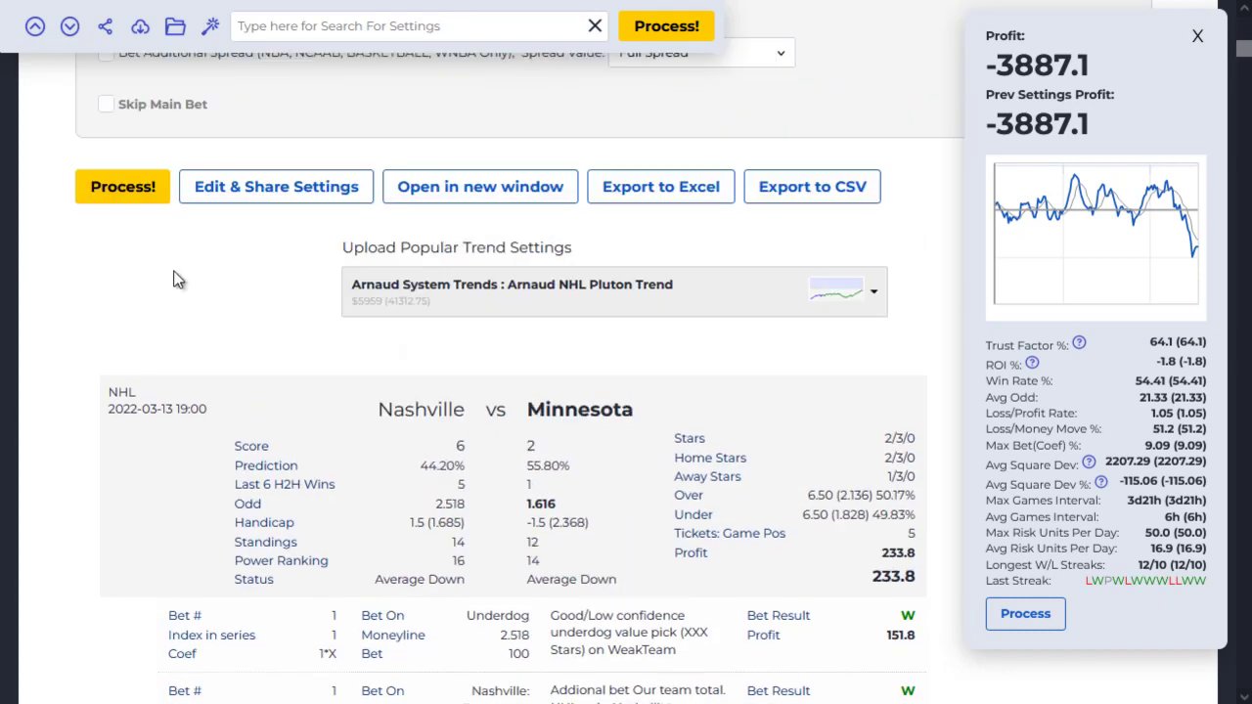
pyautogui.scroll(-17, 614, 395)
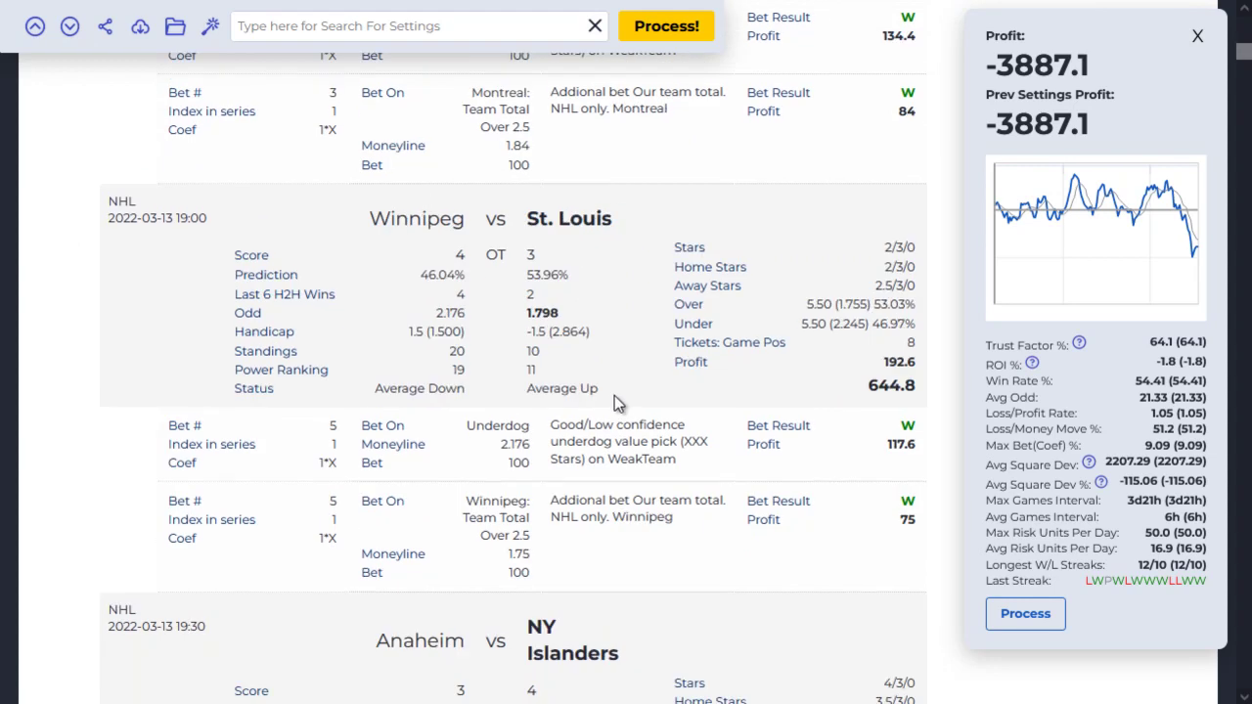
pyautogui.scroll(1, 607, 391)
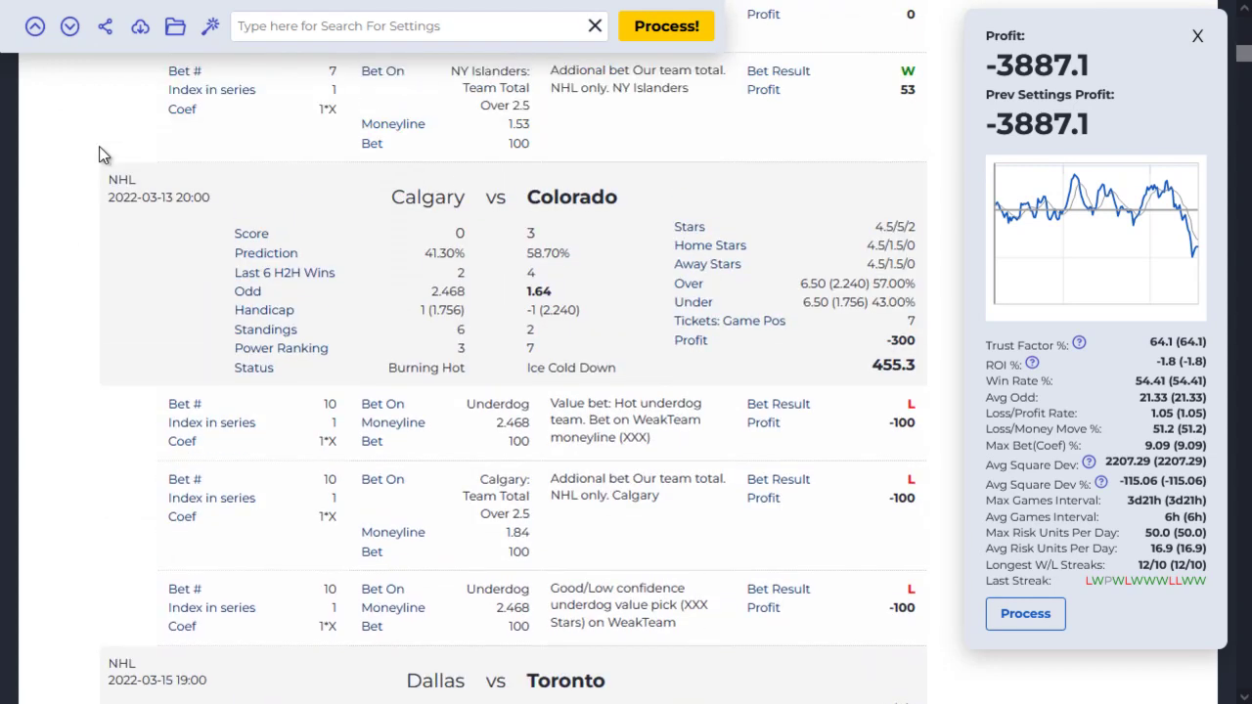
# - Examine the Net Profit, previous season, current season and last 30 days graphs of the backtest
pyautogui.click(69, 33)
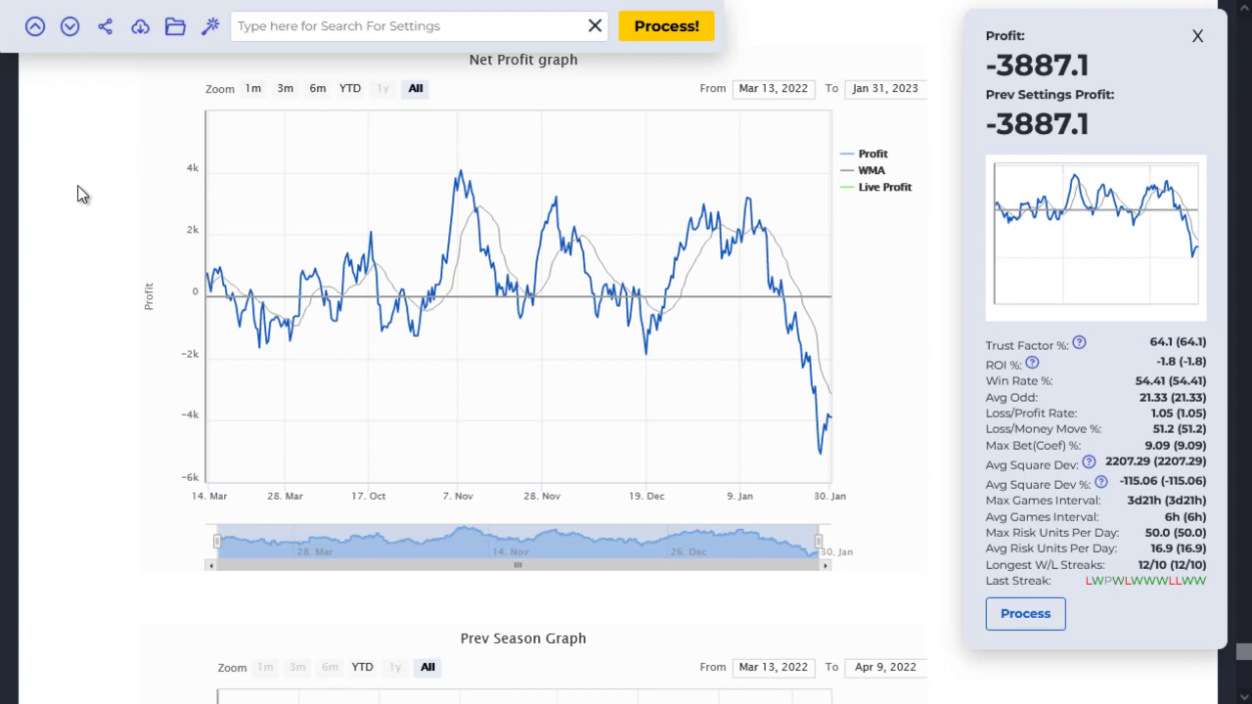
pyautogui.scroll(-5, 137, 246)
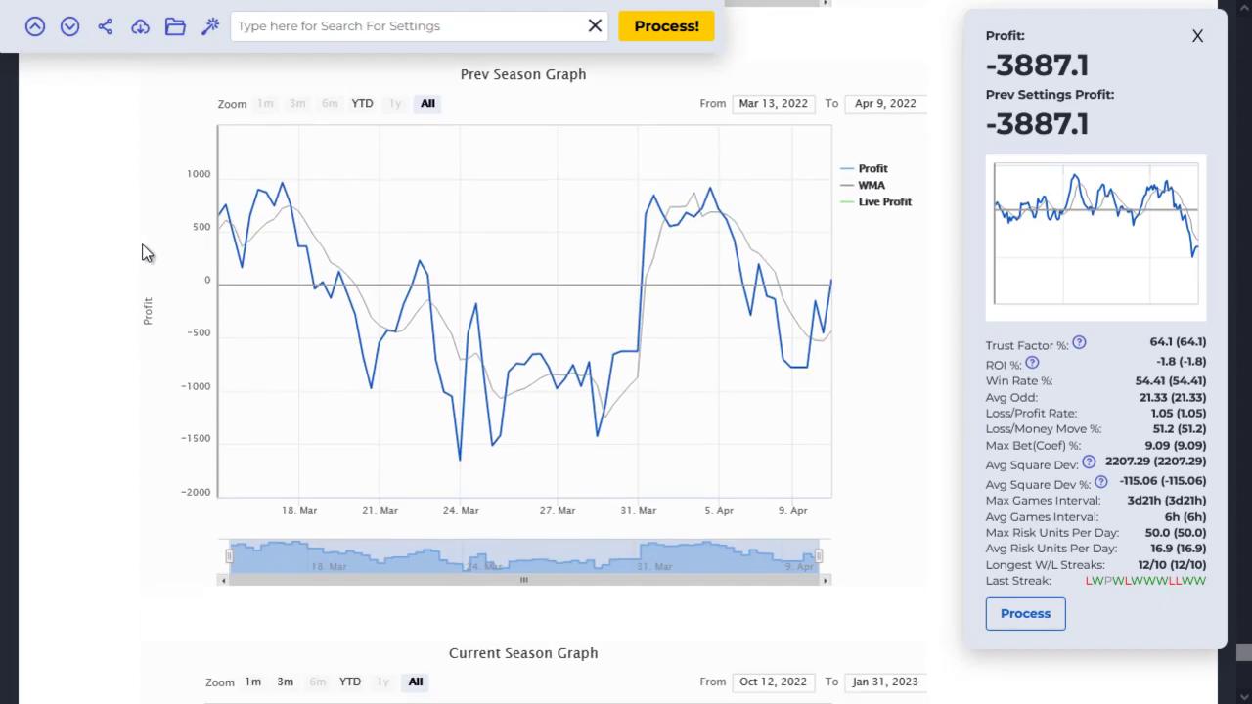
pyautogui.scroll(-1, 518, 294)
pyautogui.scroll(-2, 510, 332)
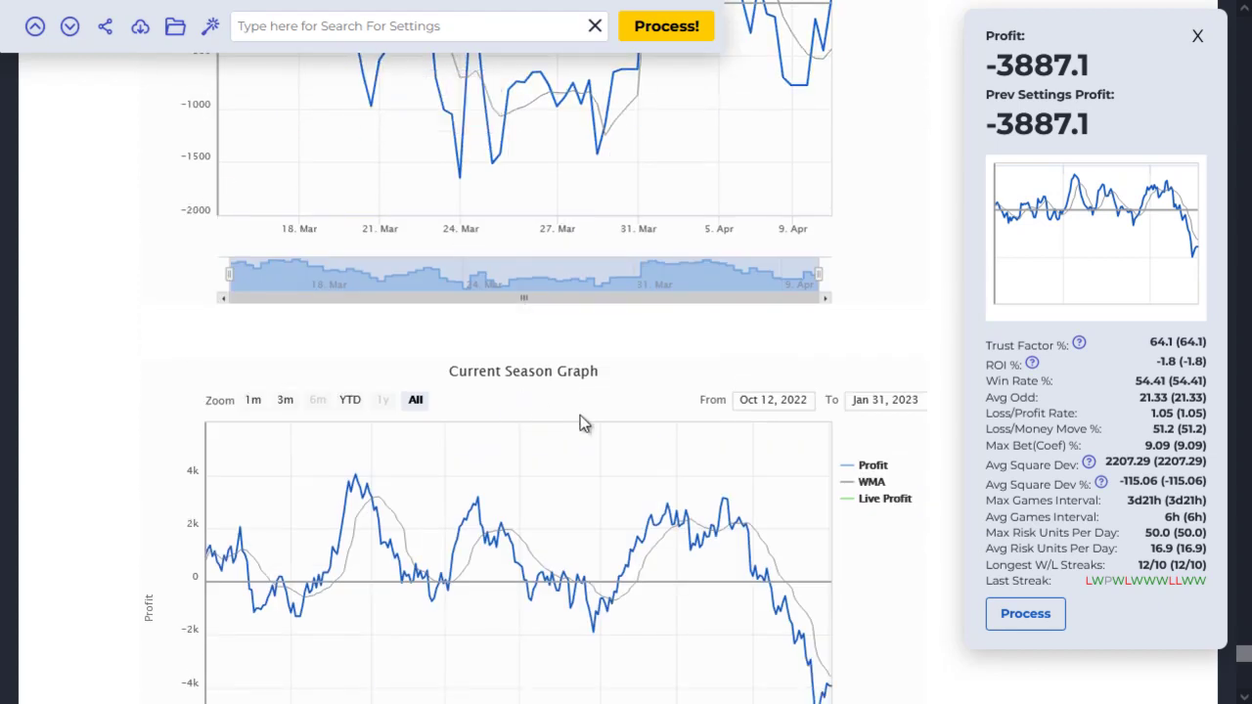
pyautogui.scroll(-4, 577, 433)
pyautogui.scroll(-5, 574, 425)
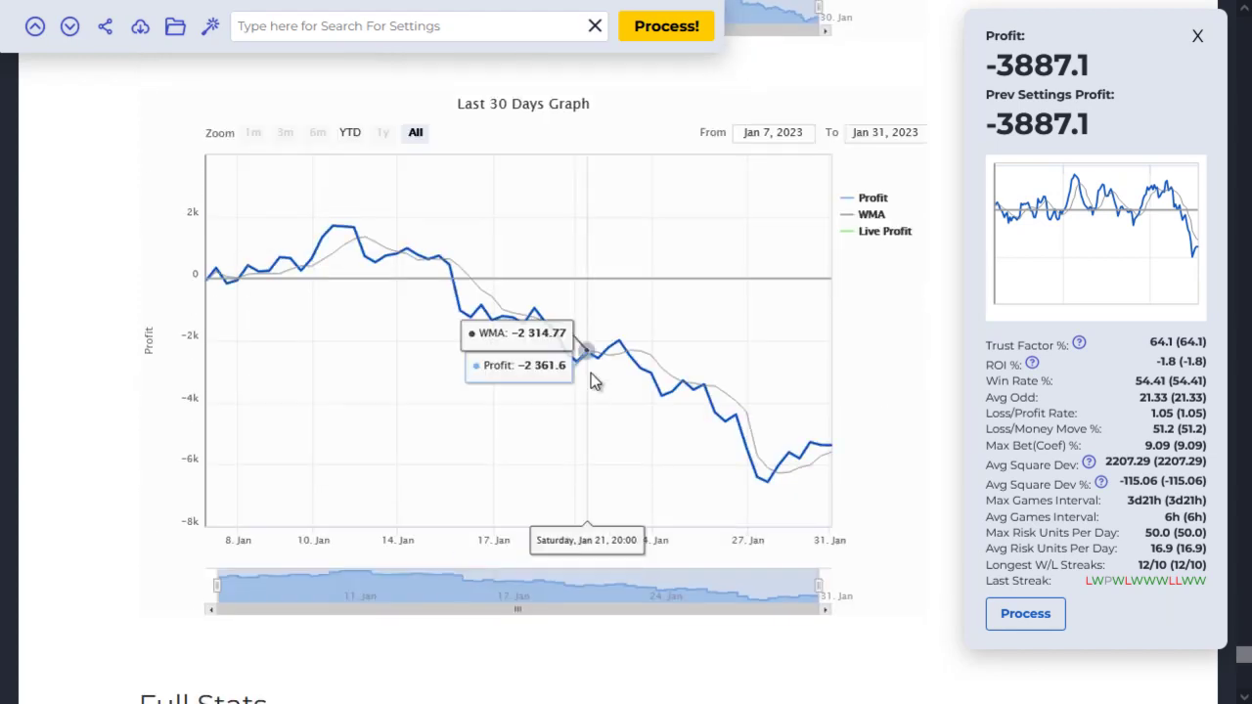
pyautogui.scroll(3, 426, 347)
# - Review the Full Stats tables for best and worst performers, bet types, and favorite and underdog status
pyautogui.scroll(-8, 575, 299)
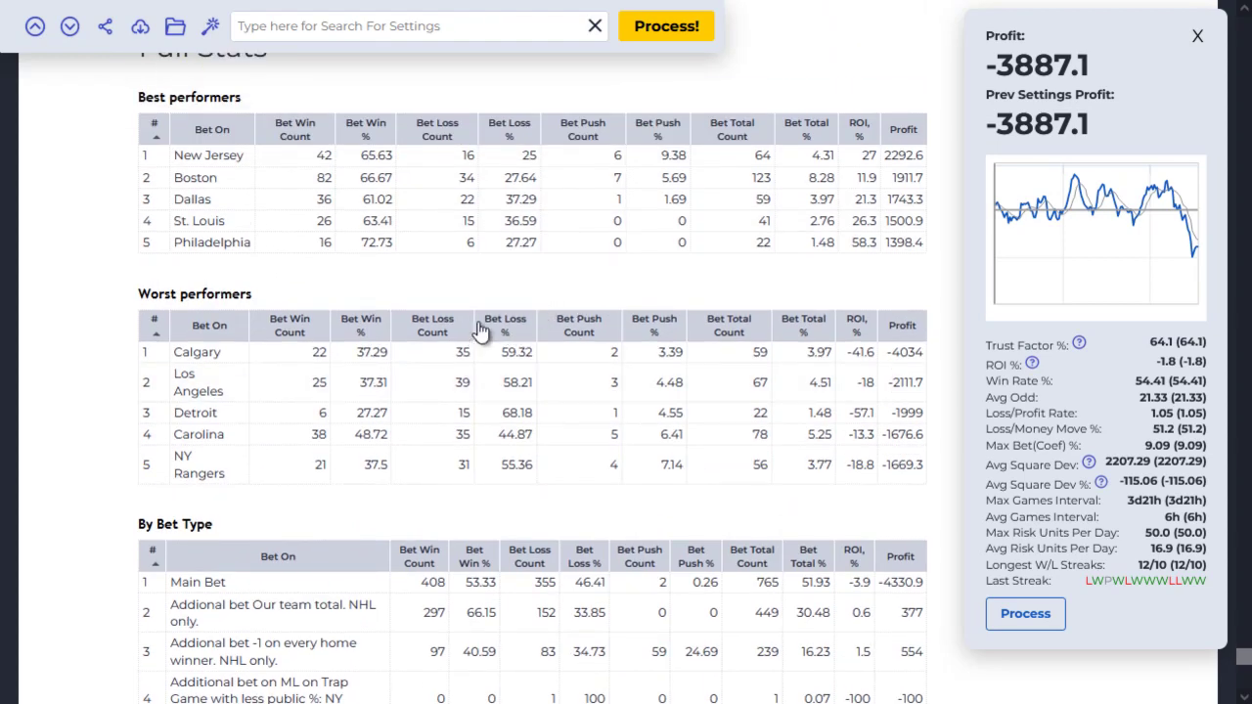
pyautogui.scroll(1, 477, 313)
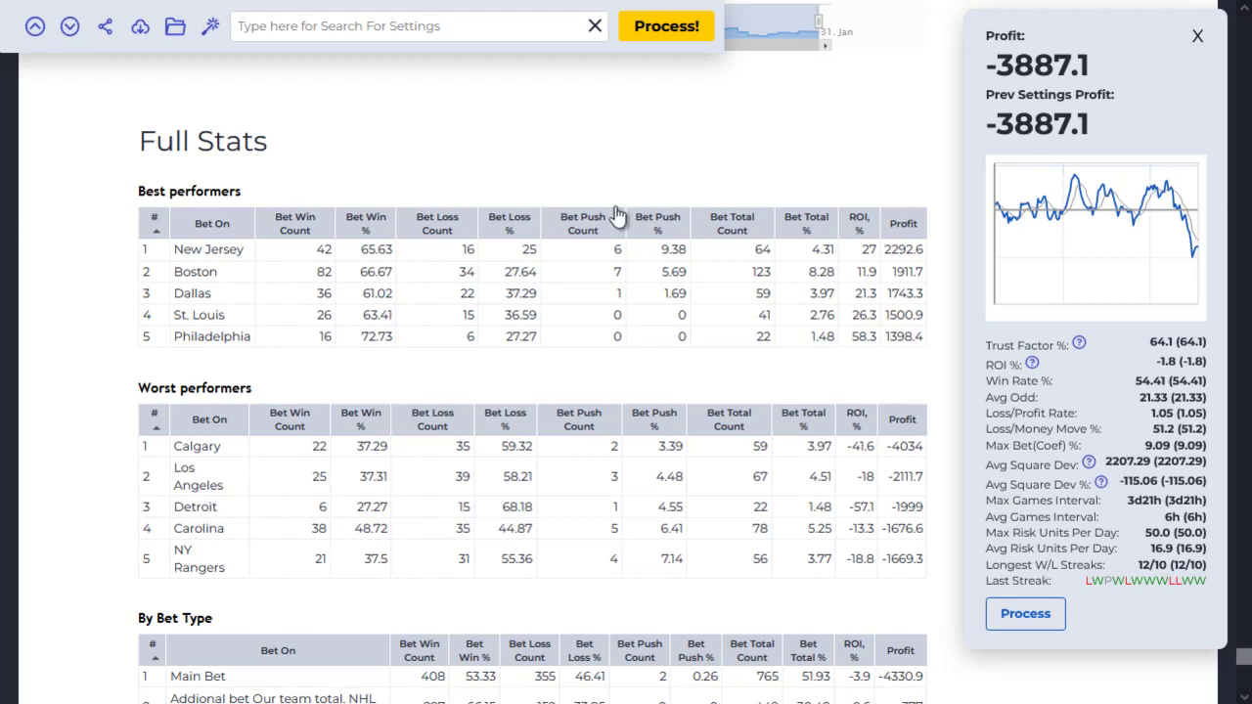
pyautogui.scroll(-15, 504, 354)
pyautogui.scroll(20, 504, 351)
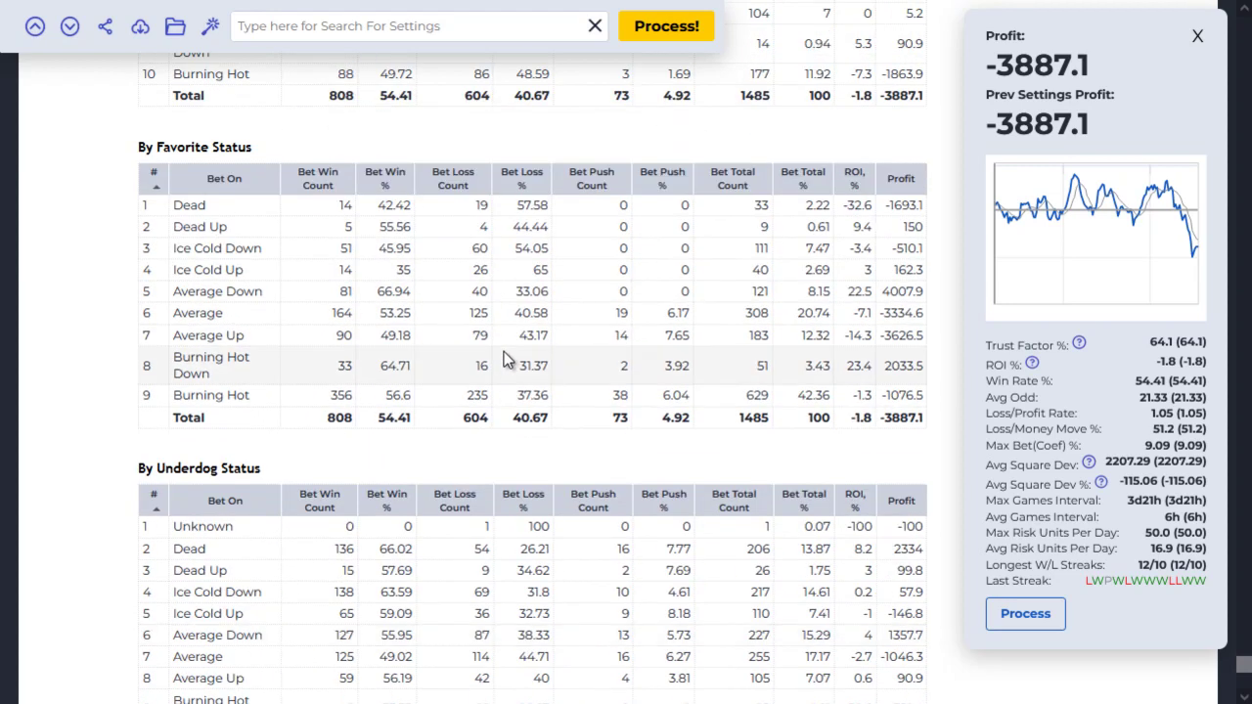
# - Return to the end of the backtest form and open the trend's current settings text for editing and sharing
pyautogui.click(35, 26)
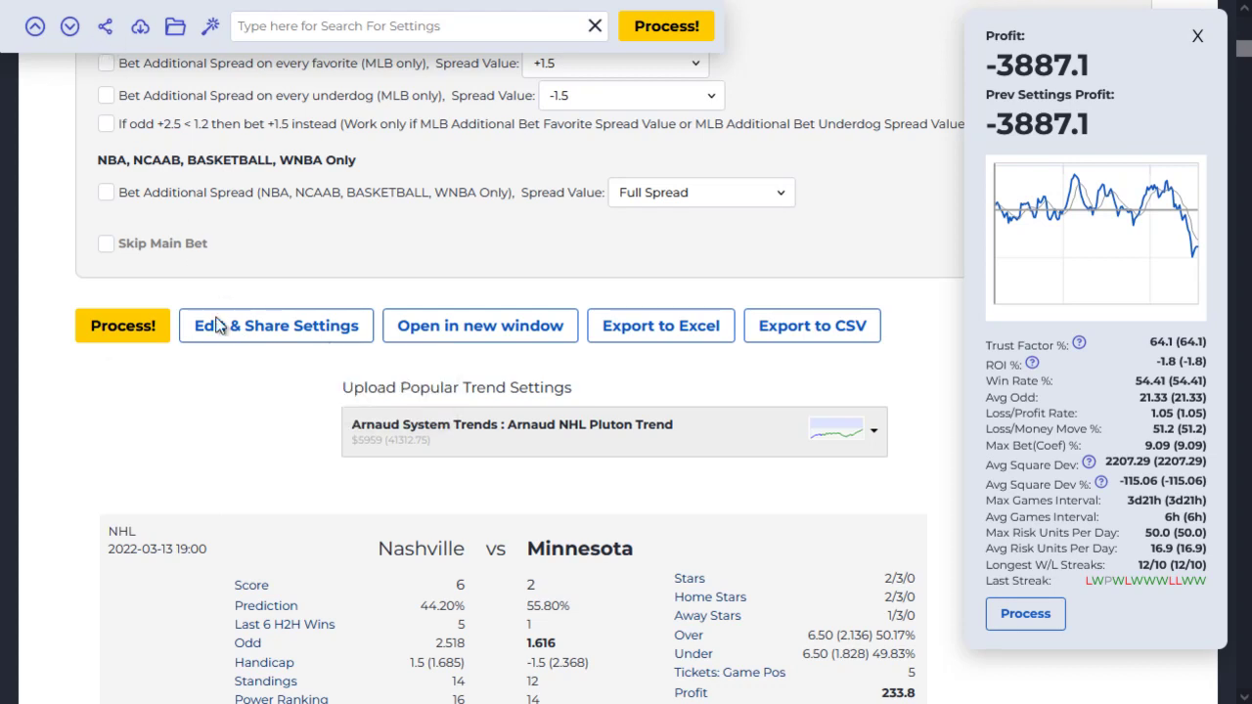
pyautogui.click(269, 336)
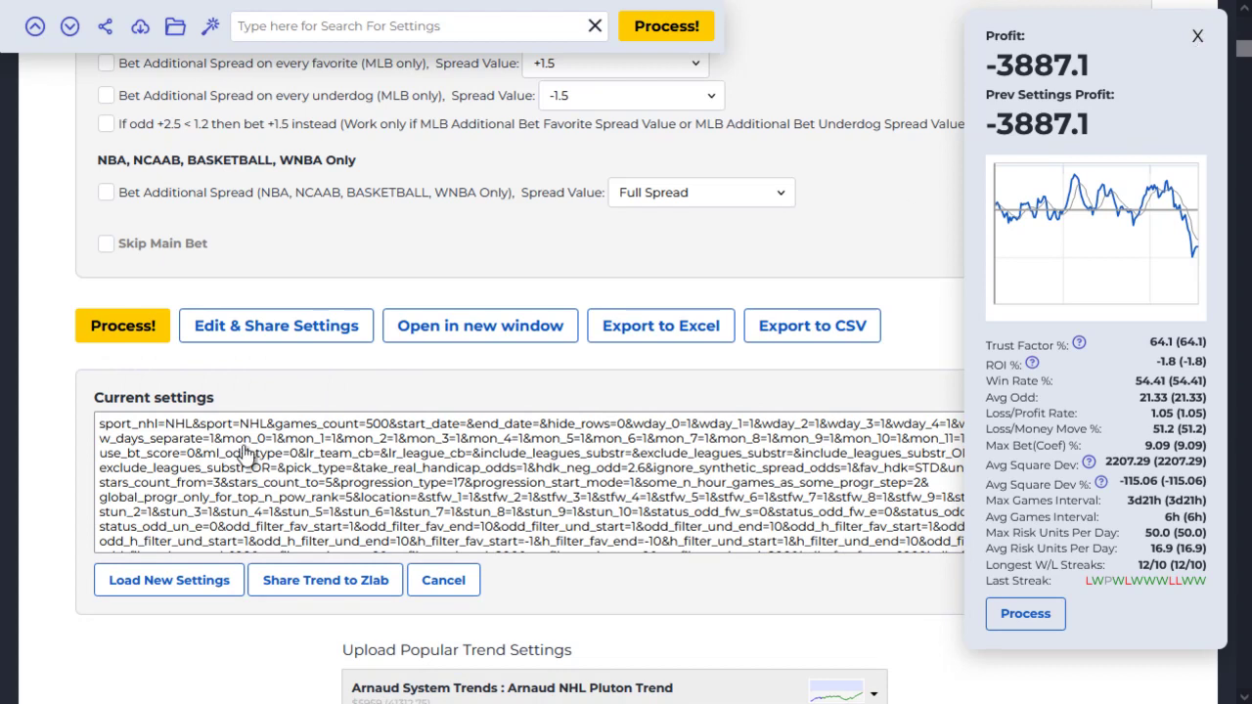
pyautogui.click(681, 448)
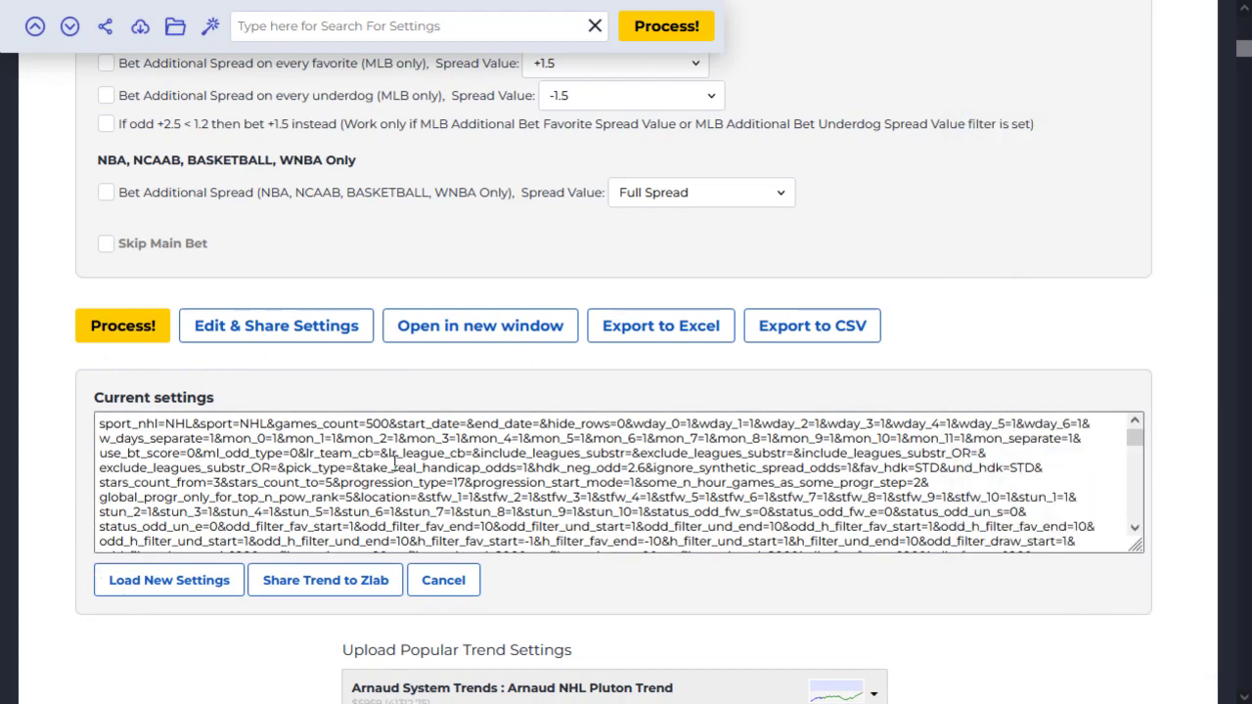
pyautogui.scroll(-2, 1000, 442)
pyautogui.scroll(-15, 999, 441)
pyautogui.scroll(20, 729, 475)
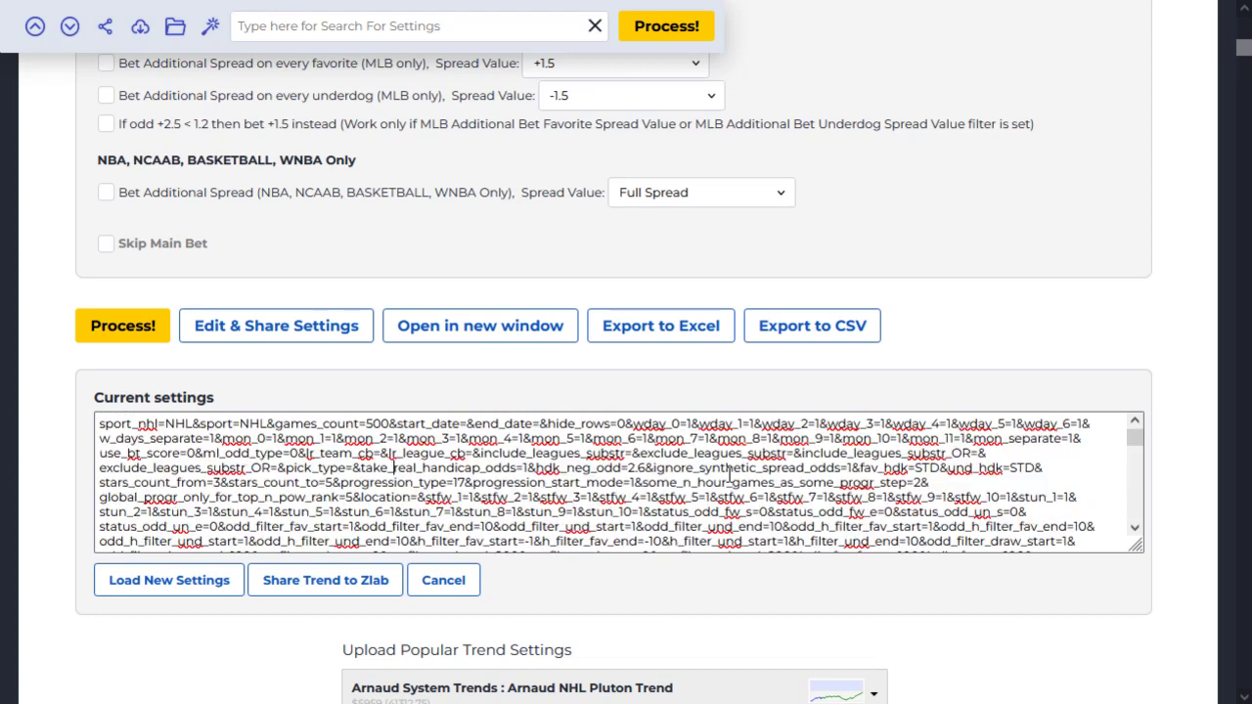
pyautogui.scroll(-1, 721, 480)
pyautogui.click(354, 377)
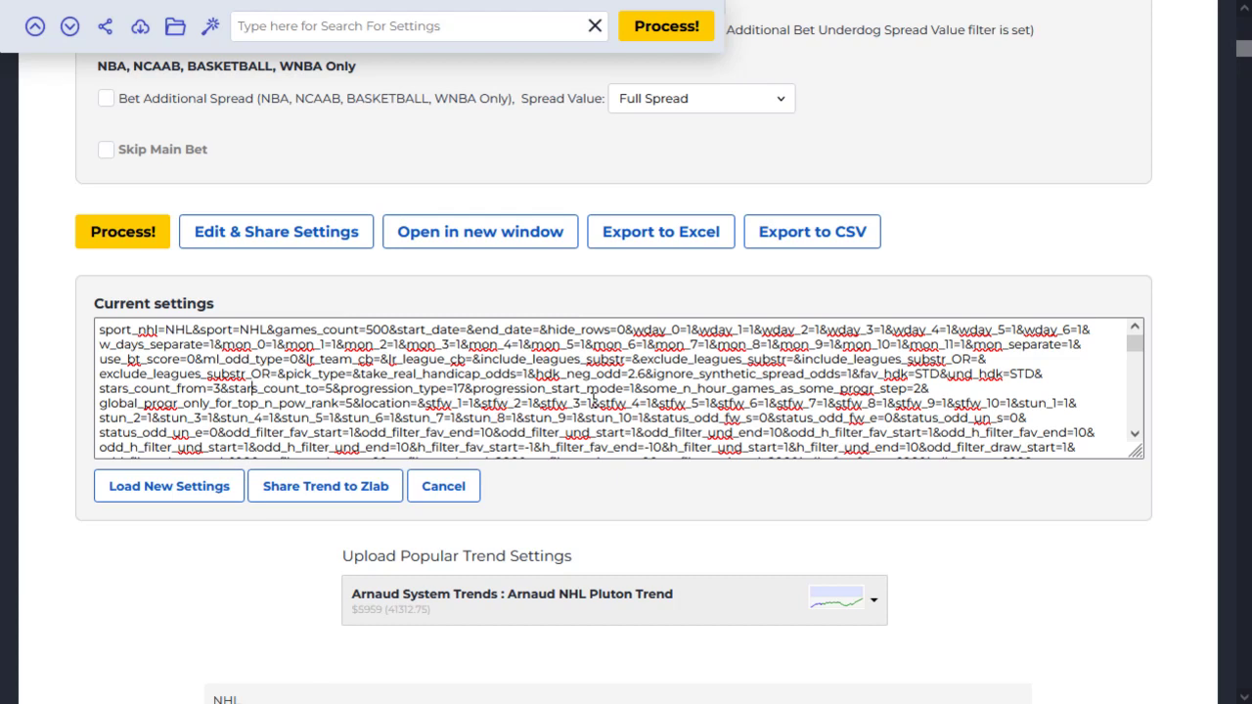
# - Save the settings under the trend name ZTech Test Trend, overwriting the existing preset
pyautogui.click(141, 34)
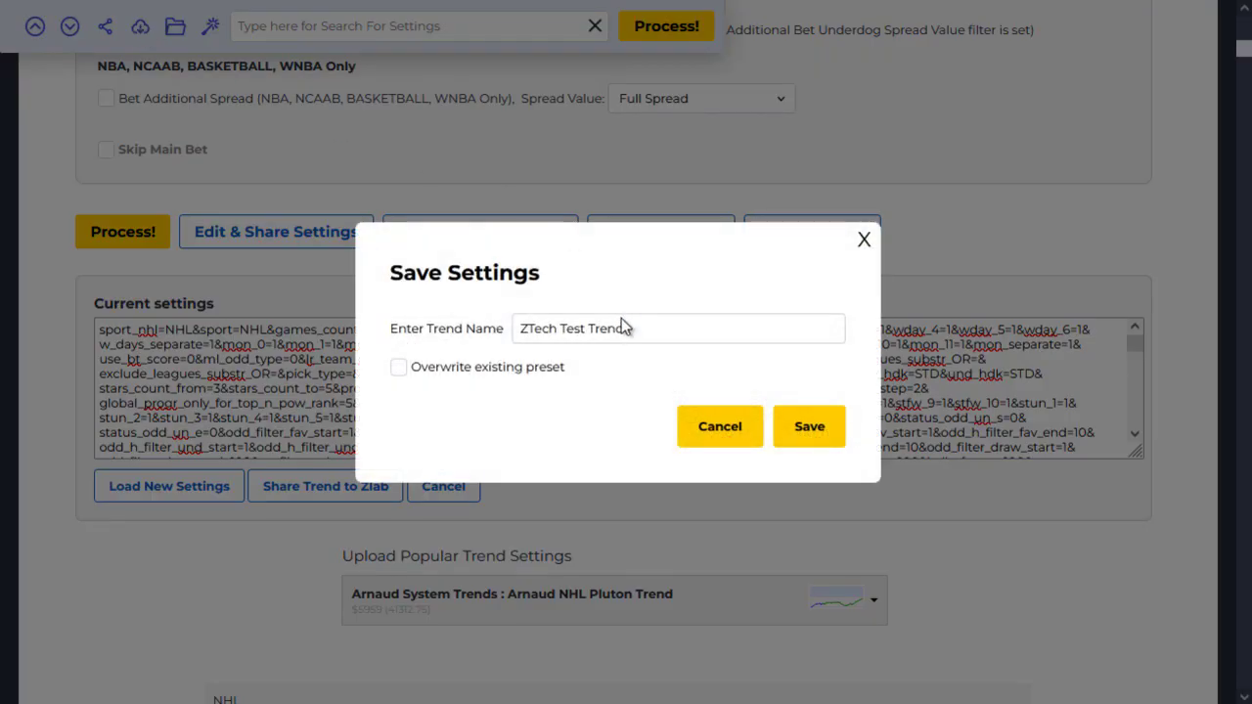
pyautogui.click(811, 432)
pyautogui.click(422, 367)
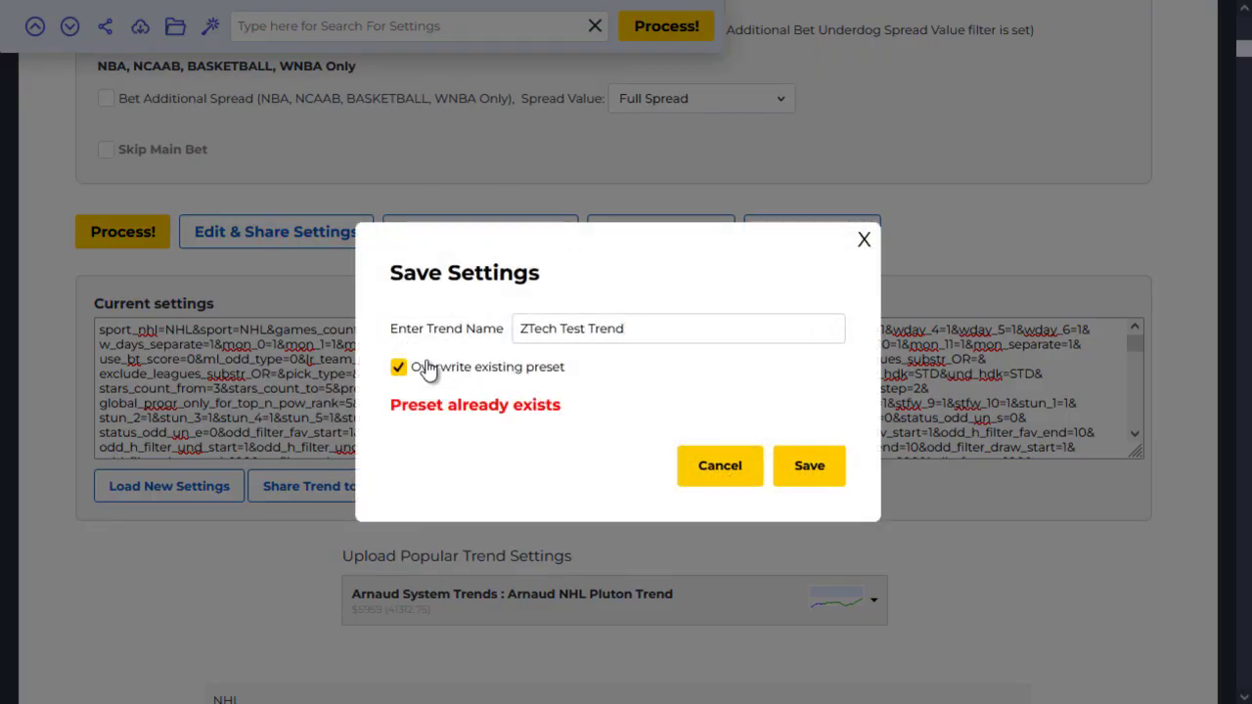
pyautogui.click(813, 471)
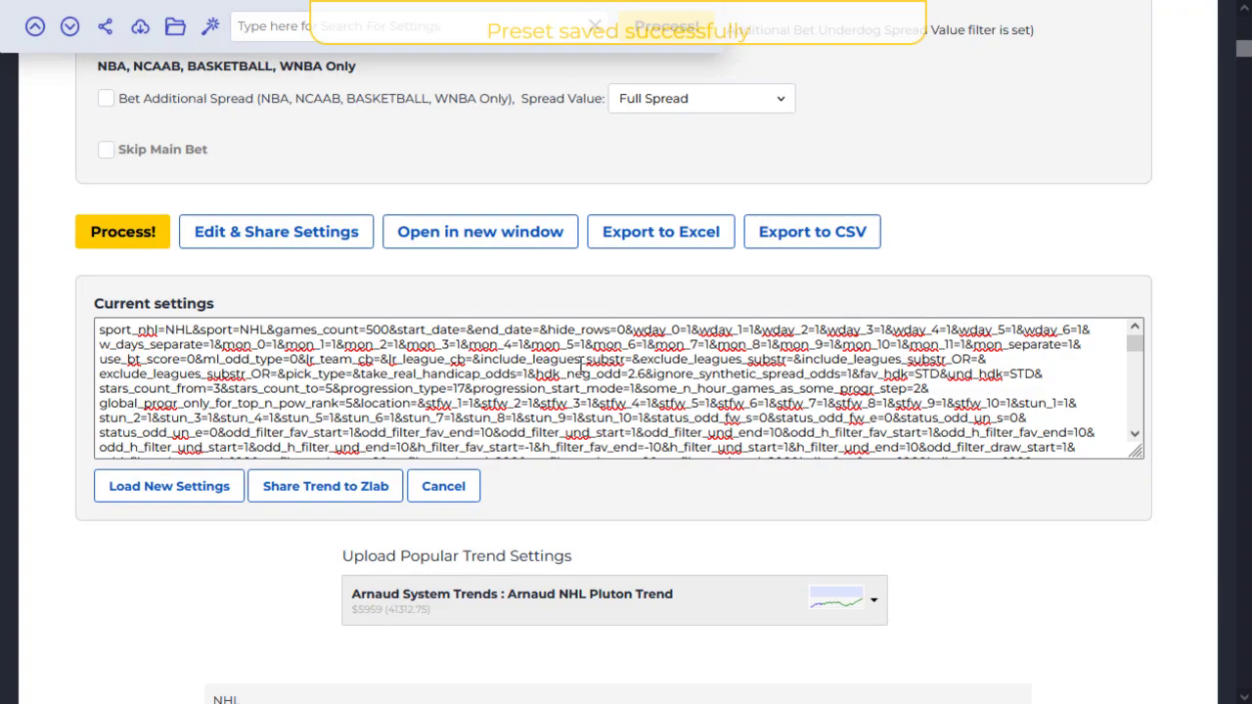
# - Share the trend settings to Zlab with the message "I'd like to add this filter XYZ" and close the sharing dialog
pyautogui.click(299, 375)
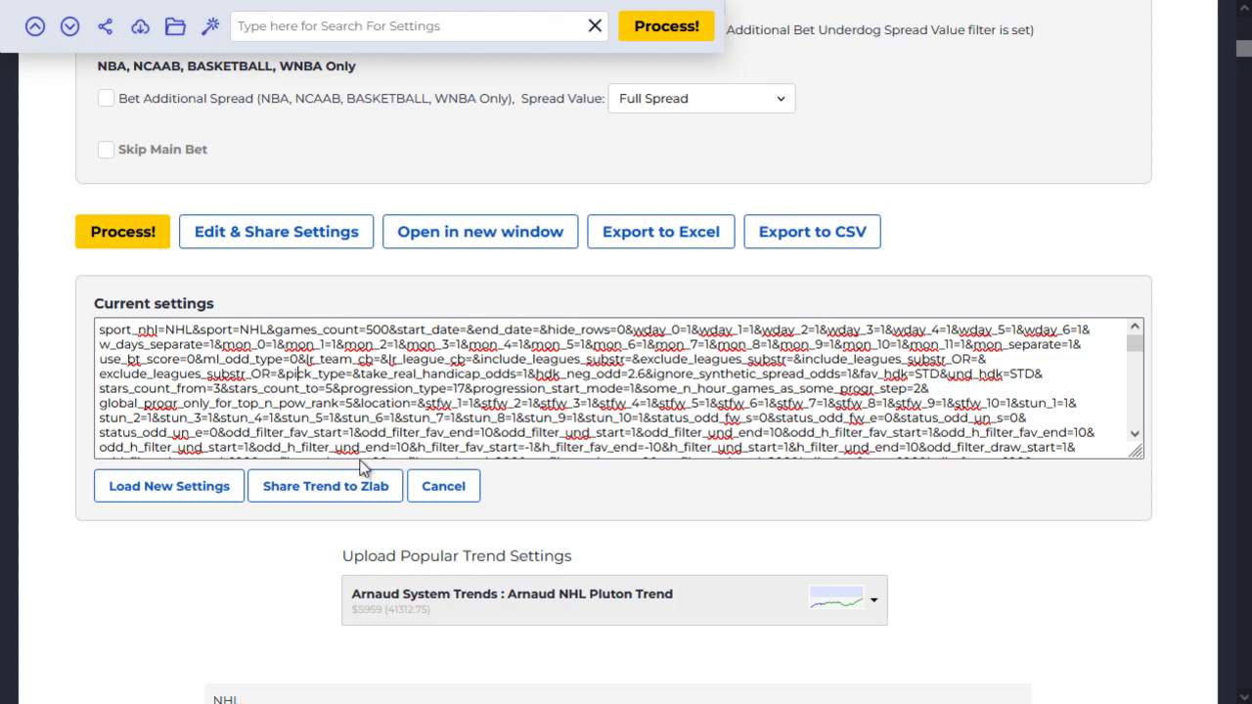
pyautogui.click(317, 498)
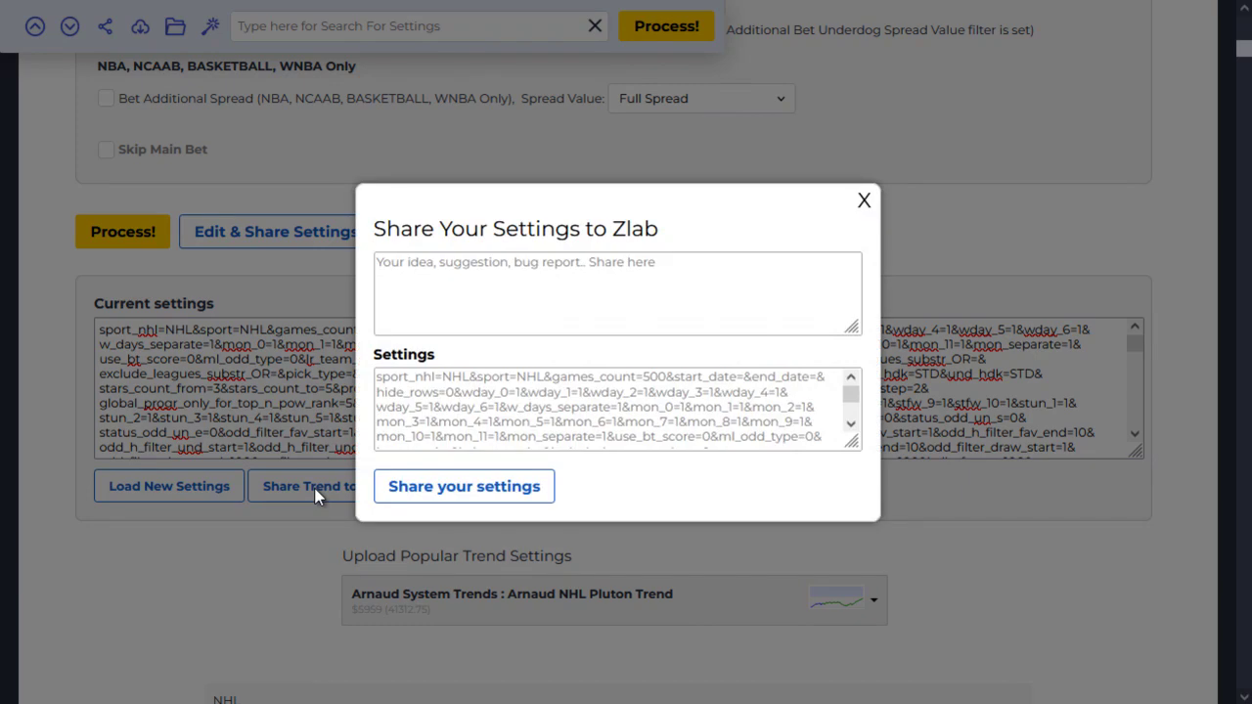
pyautogui.click(458, 277)
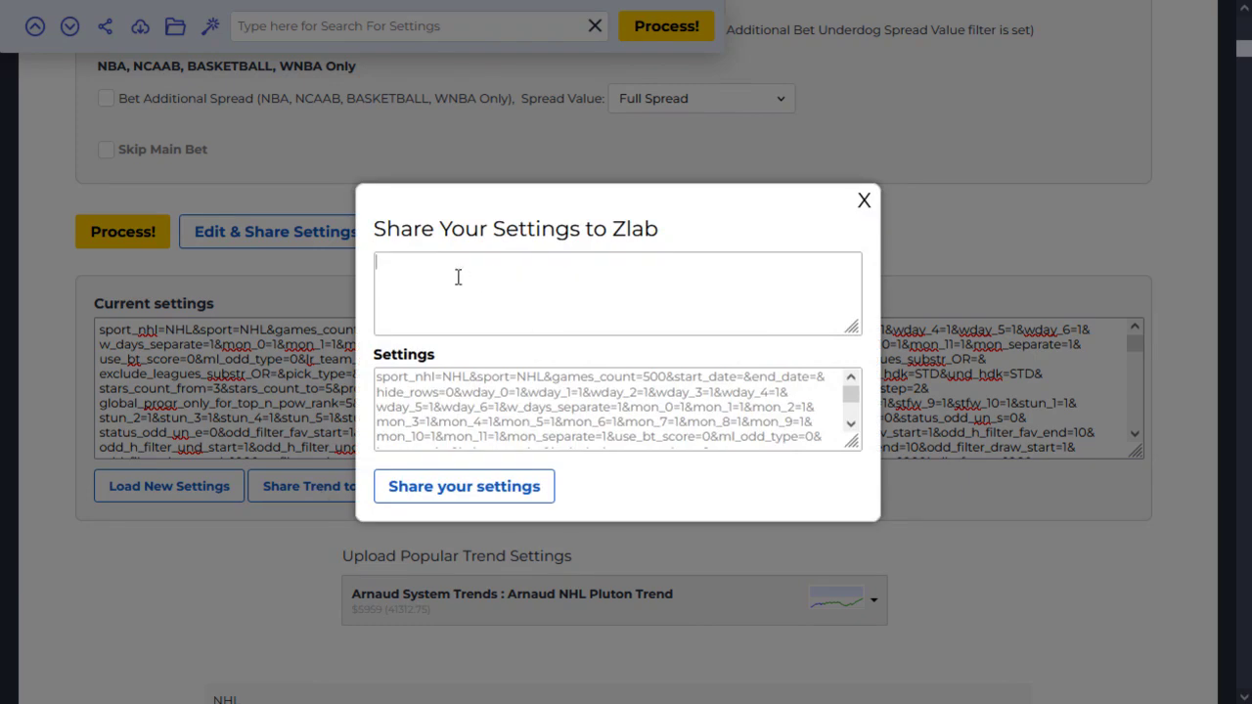
pyautogui.write("I'd like tio")
pyautogui.press('BackSpace')
pyautogui.write('o add this filter')
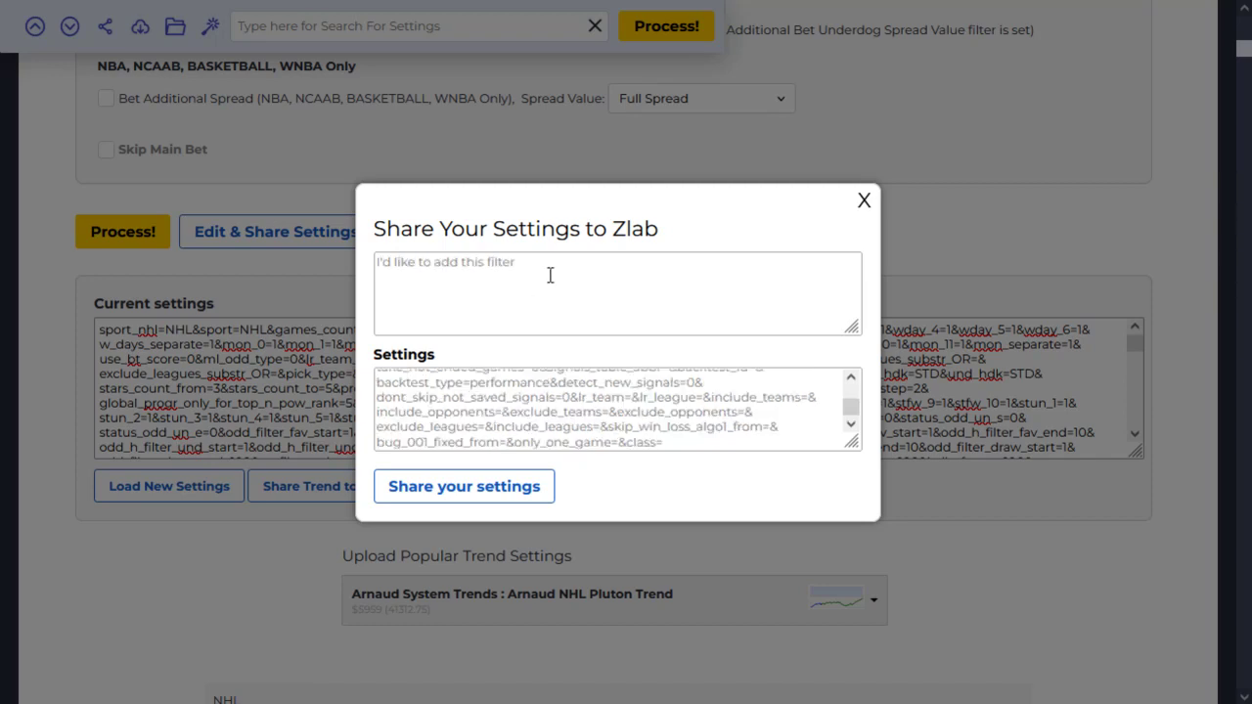
pyautogui.write(' XYZ')
pyautogui.click(473, 497)
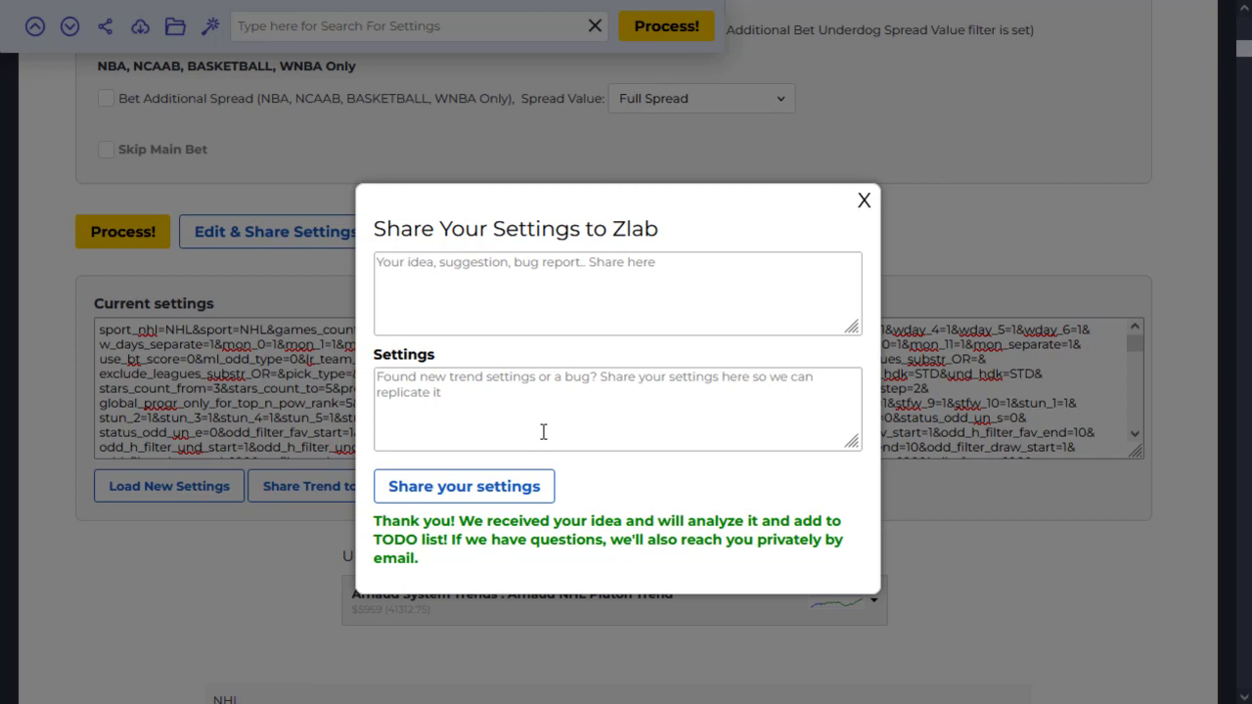
pyautogui.click(864, 202)
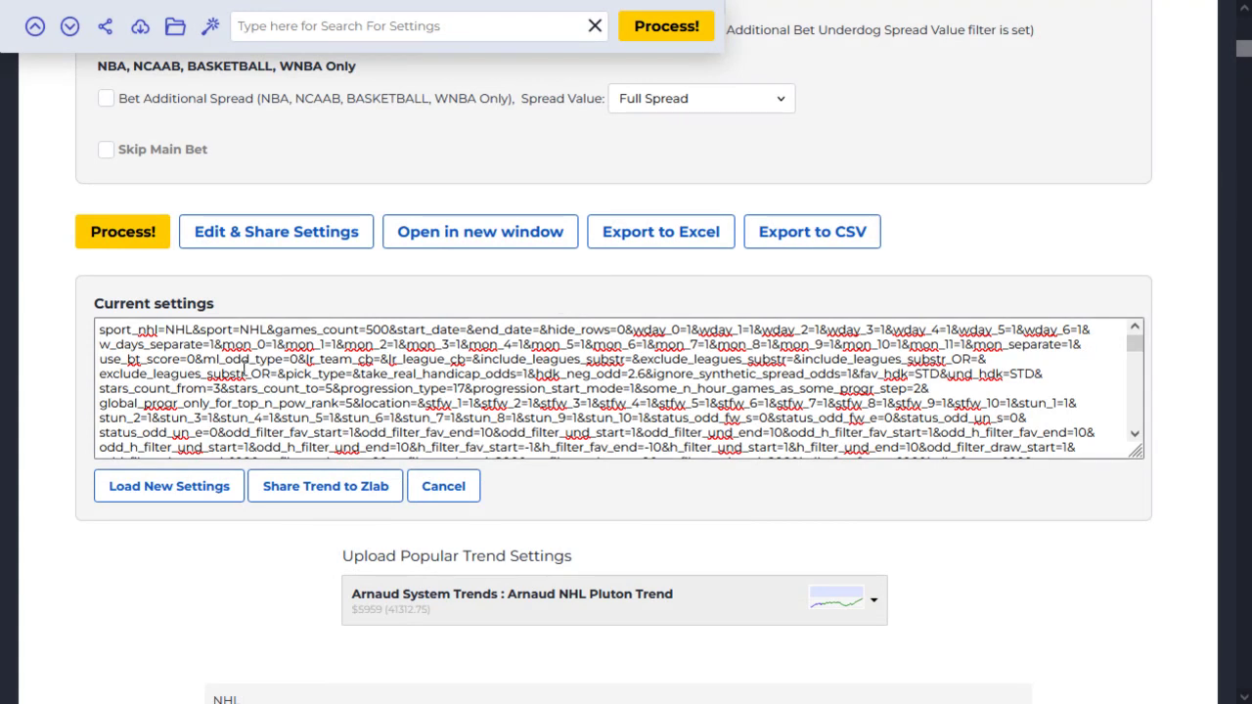
# - Inspect the end of the Current settings text and close the settings editor without loading new settings
pyautogui.click(392, 391)
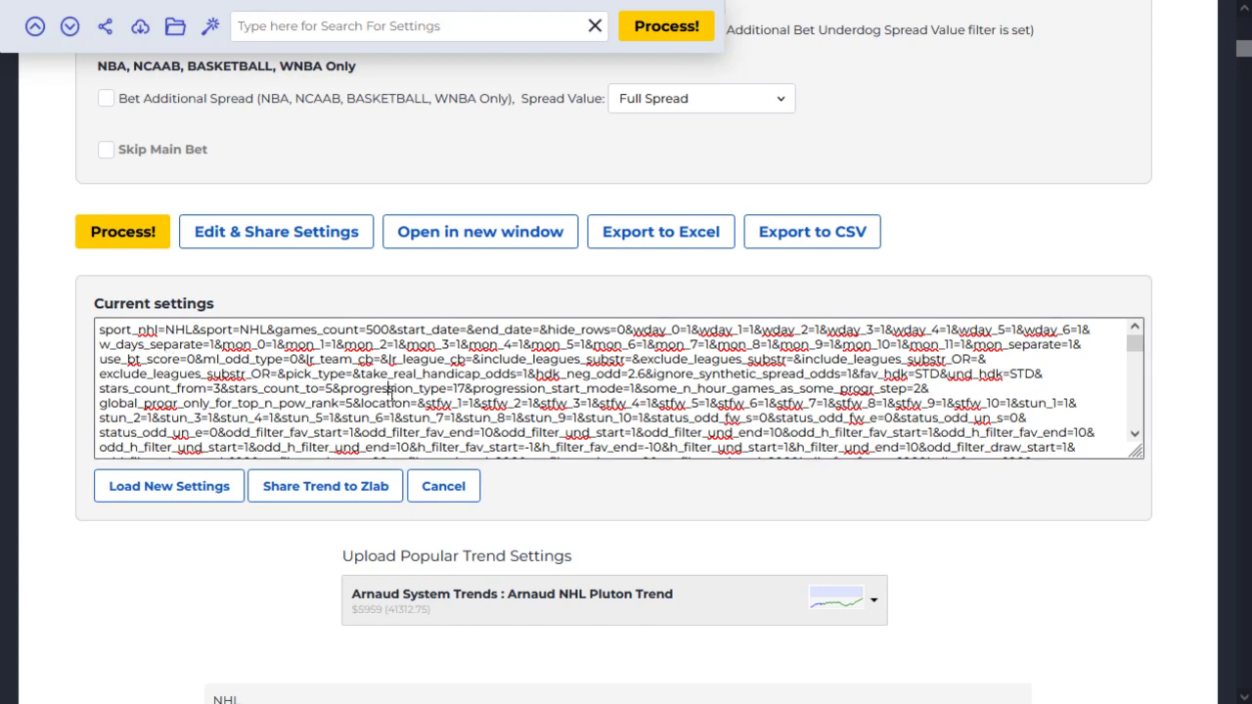
pyautogui.hotkey('ctrl', 'End')
pyautogui.moveTo(790, 446); pyautogui.dragTo(630, 422)
pyautogui.hotkey('ctrl', 'a')
pyautogui.click(631, 422)
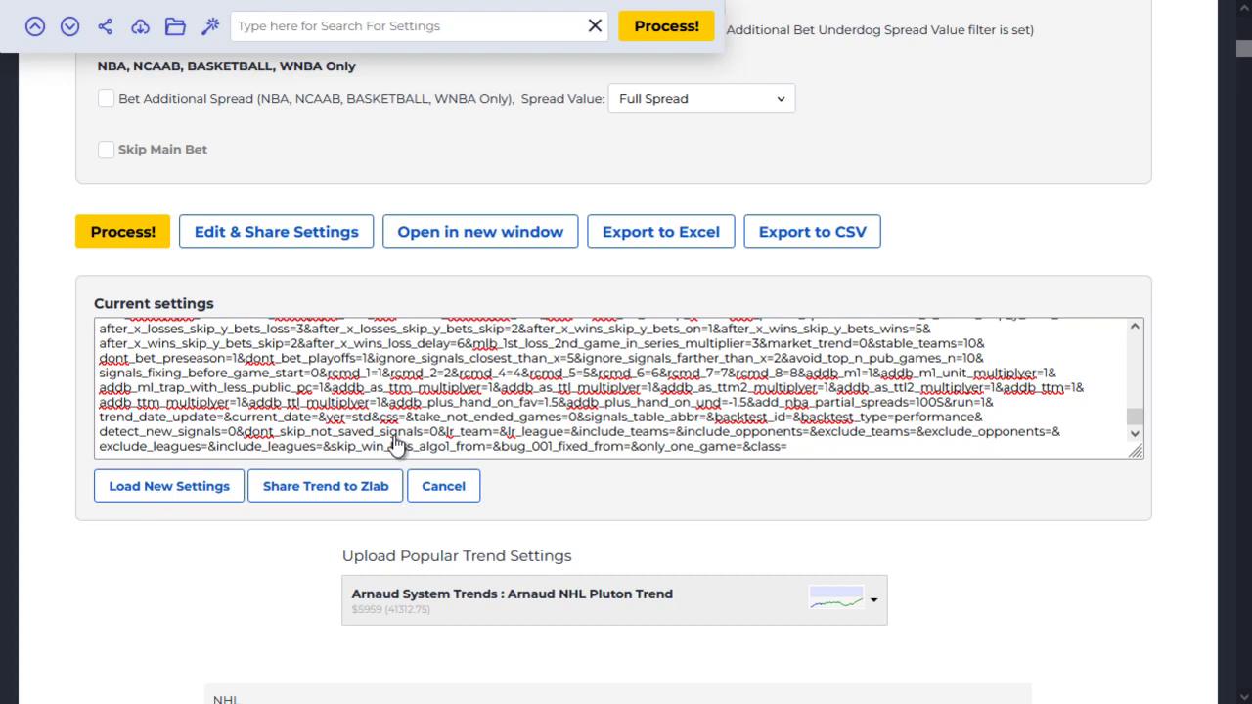
pyautogui.click(443, 486)
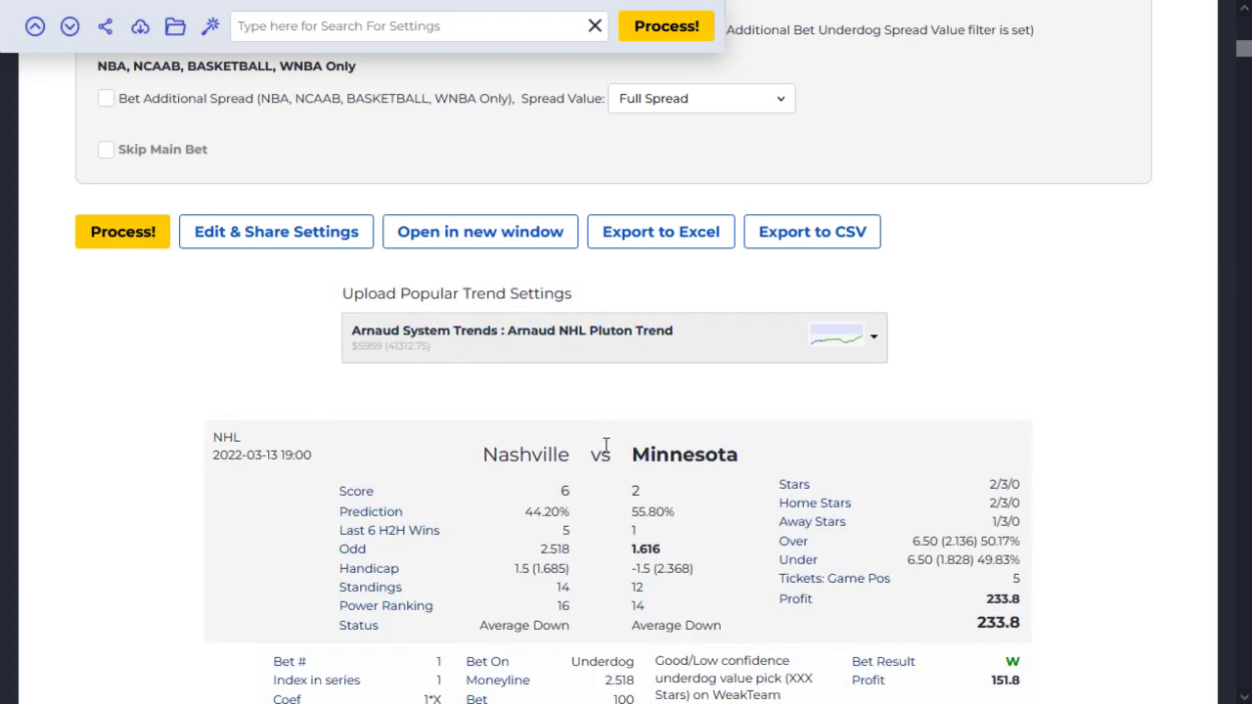
pyautogui.scroll(1, 362, 360)
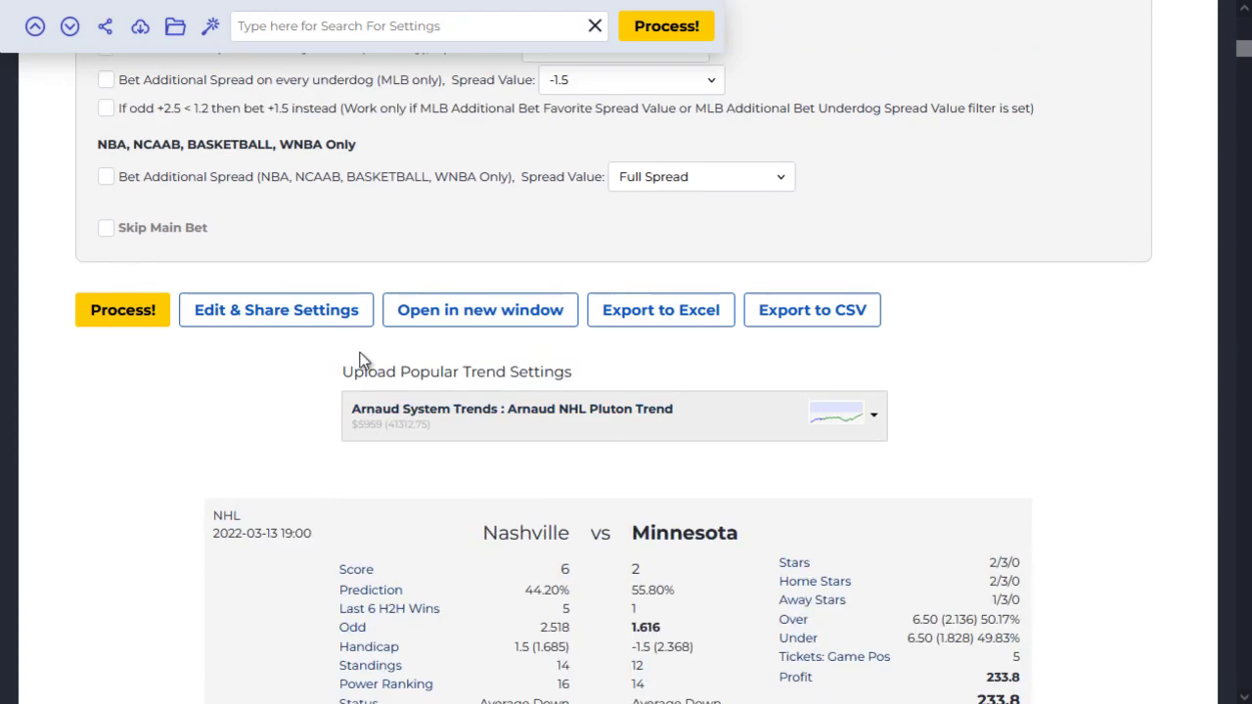
pyautogui.scroll(1, 267, 413)
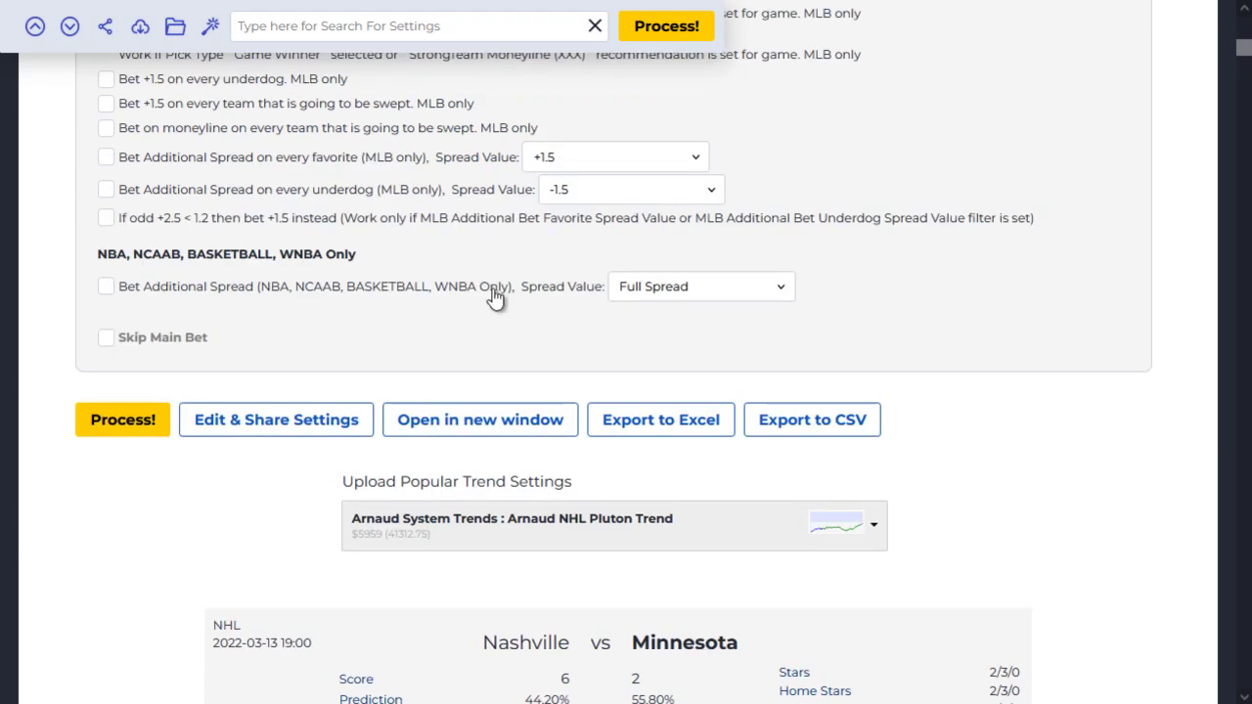
pyautogui.scroll(4, 496, 298)
pyautogui.scroll(-3, 692, 343)
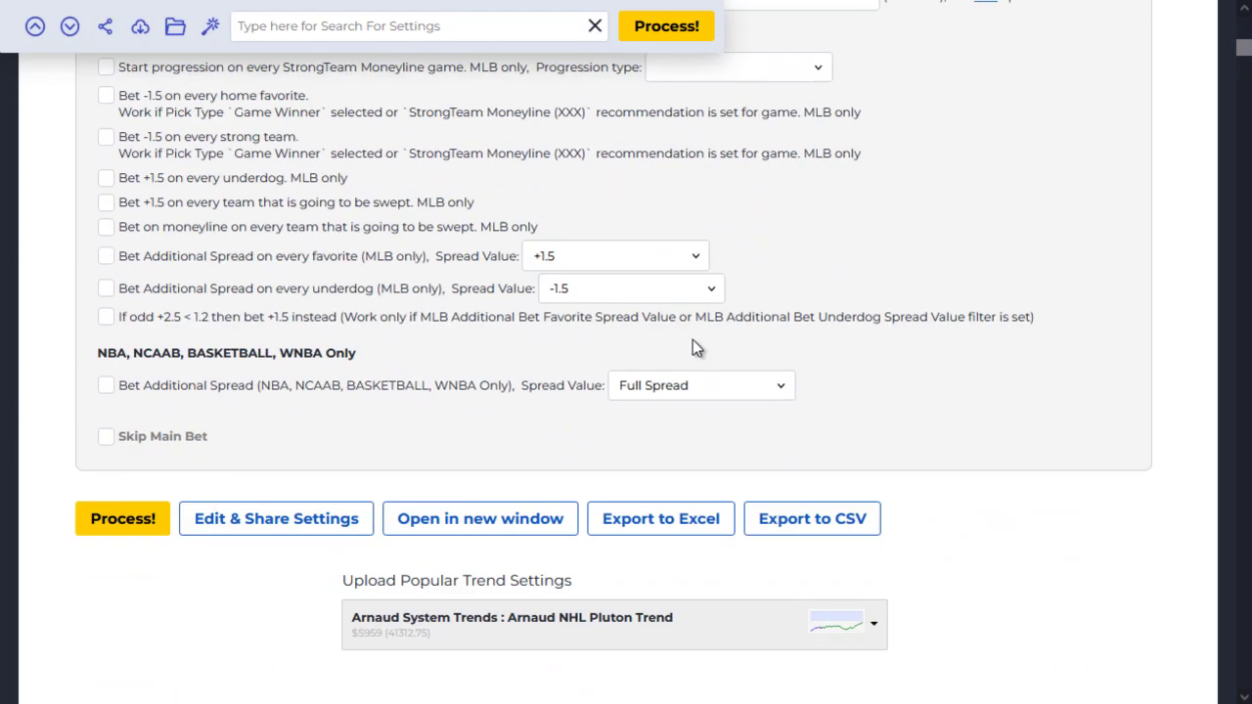
# - Reopen the trend's settings text below the backtest form, review it, and cancel out of the editor
pyautogui.scroll(-2, 606, 347)
pyautogui.click(293, 326)
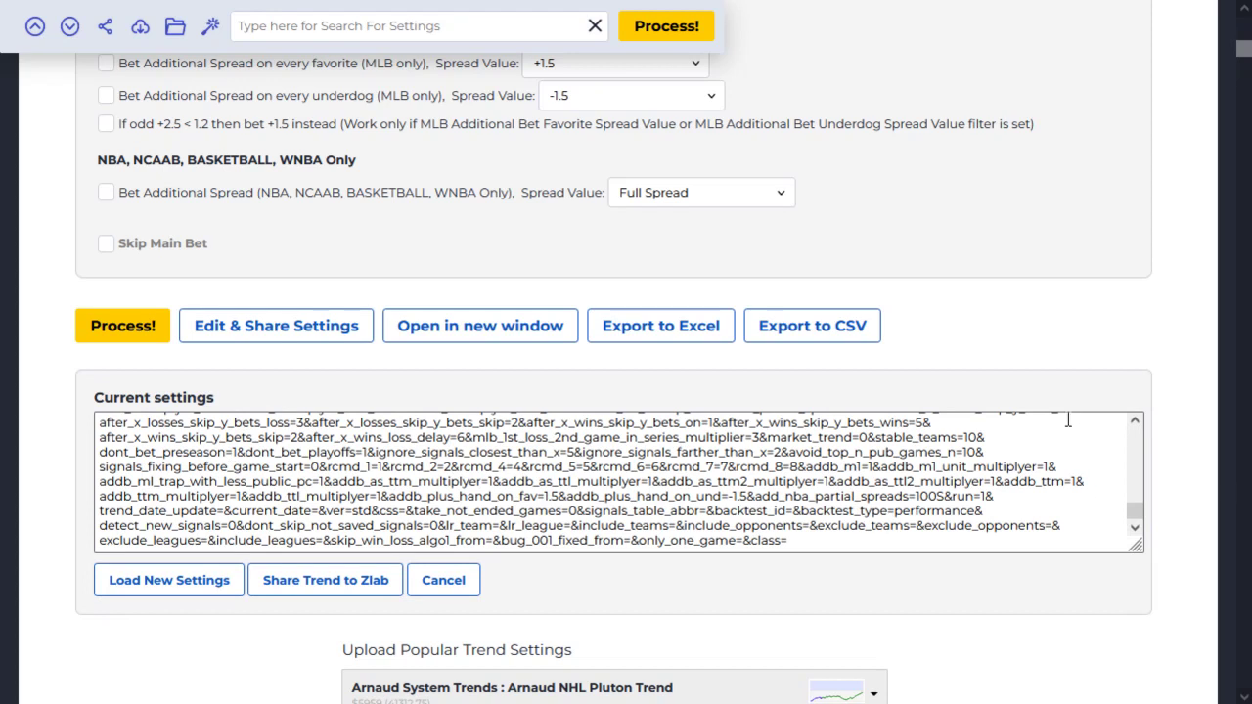
pyautogui.click(443, 580)
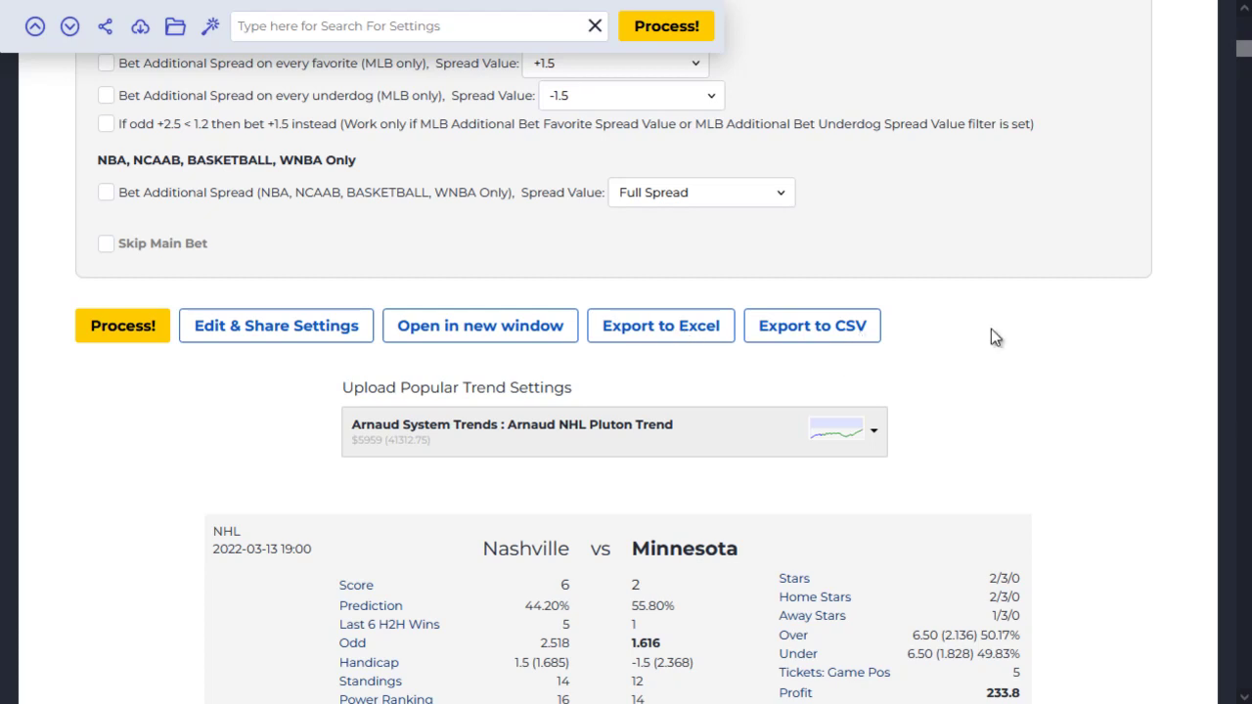
# - Check the first NHL game results, then review the backtest form's settings back up to the Performance and Trend Builder heading
pyautogui.scroll(-5, 992, 362)
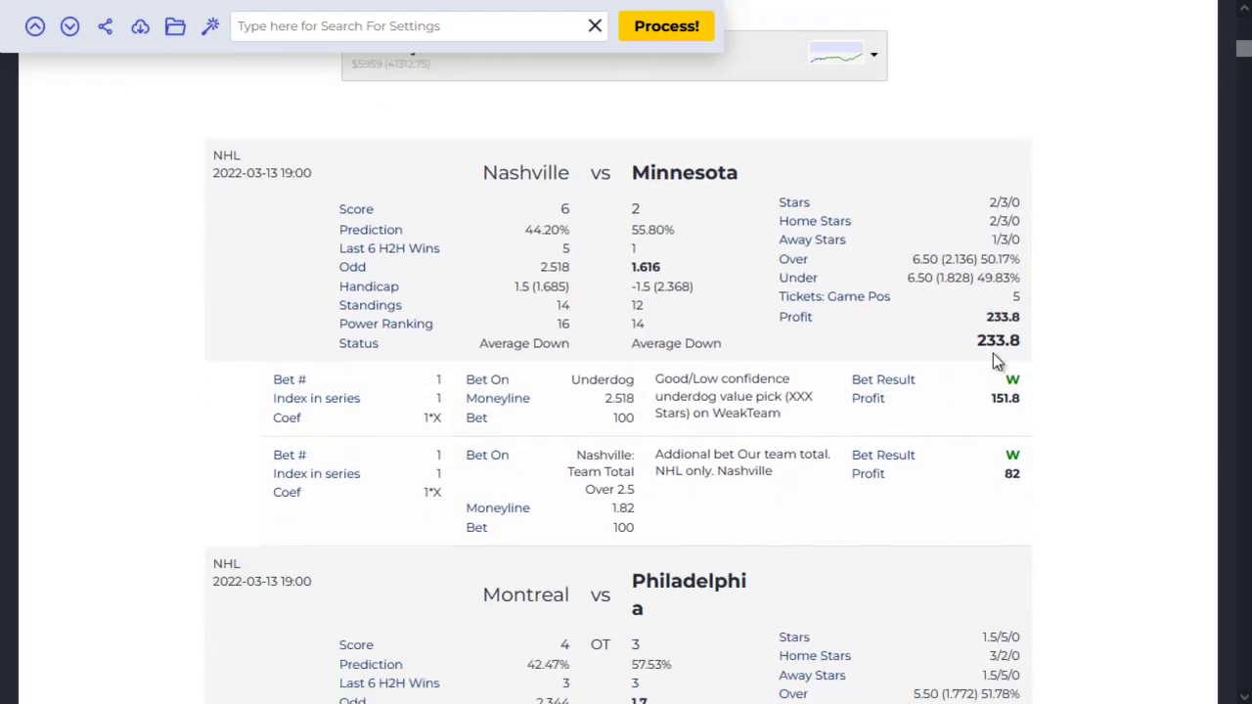
pyautogui.scroll(6, 995, 368)
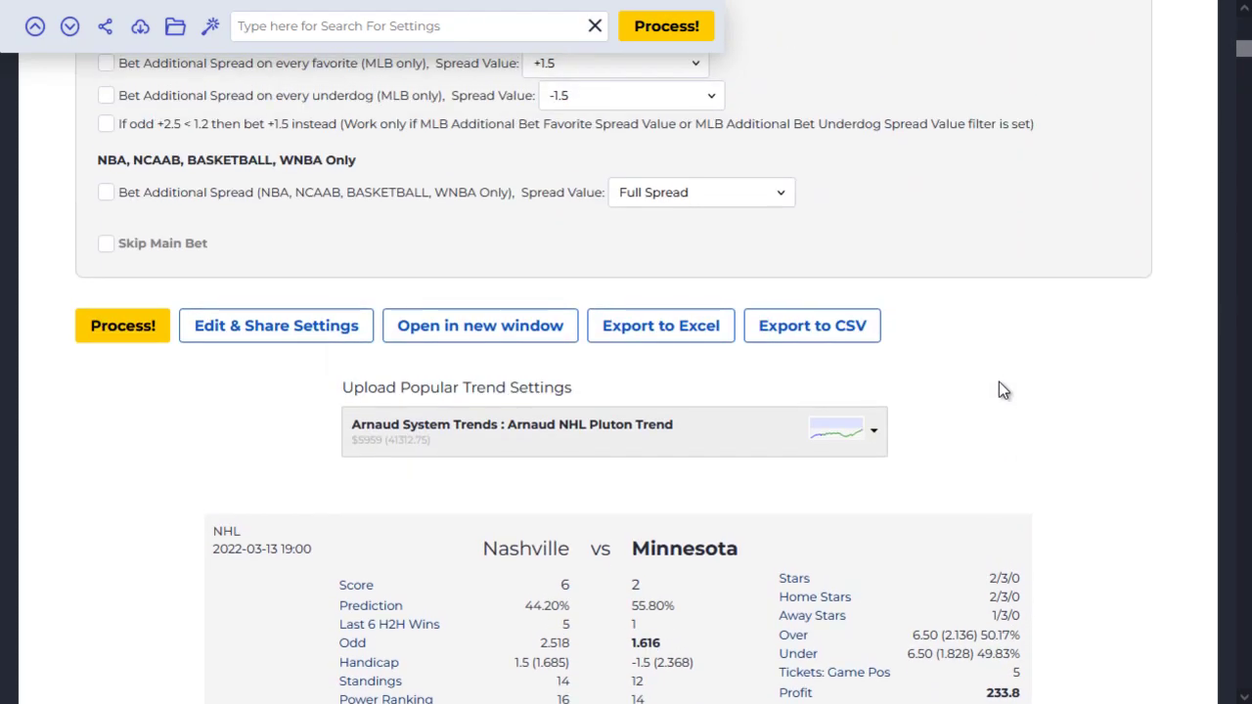
pyautogui.scroll(12, 998, 389)
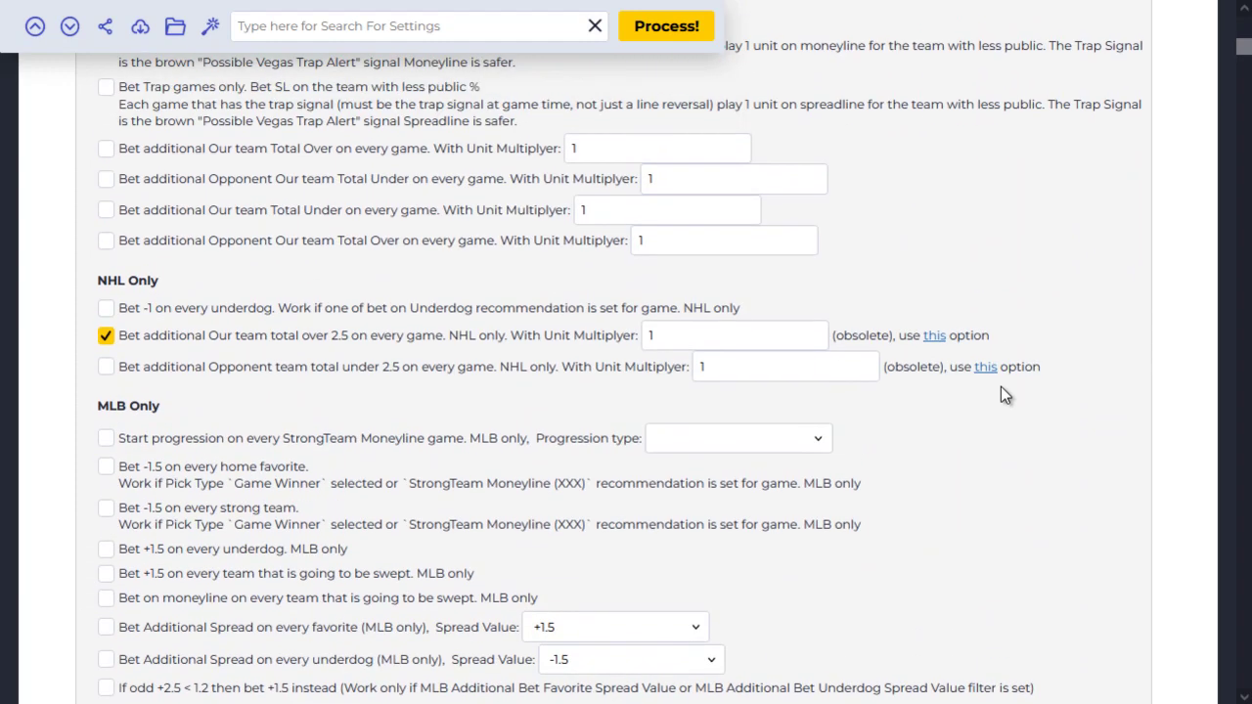
pyautogui.scroll(11, 1000, 387)
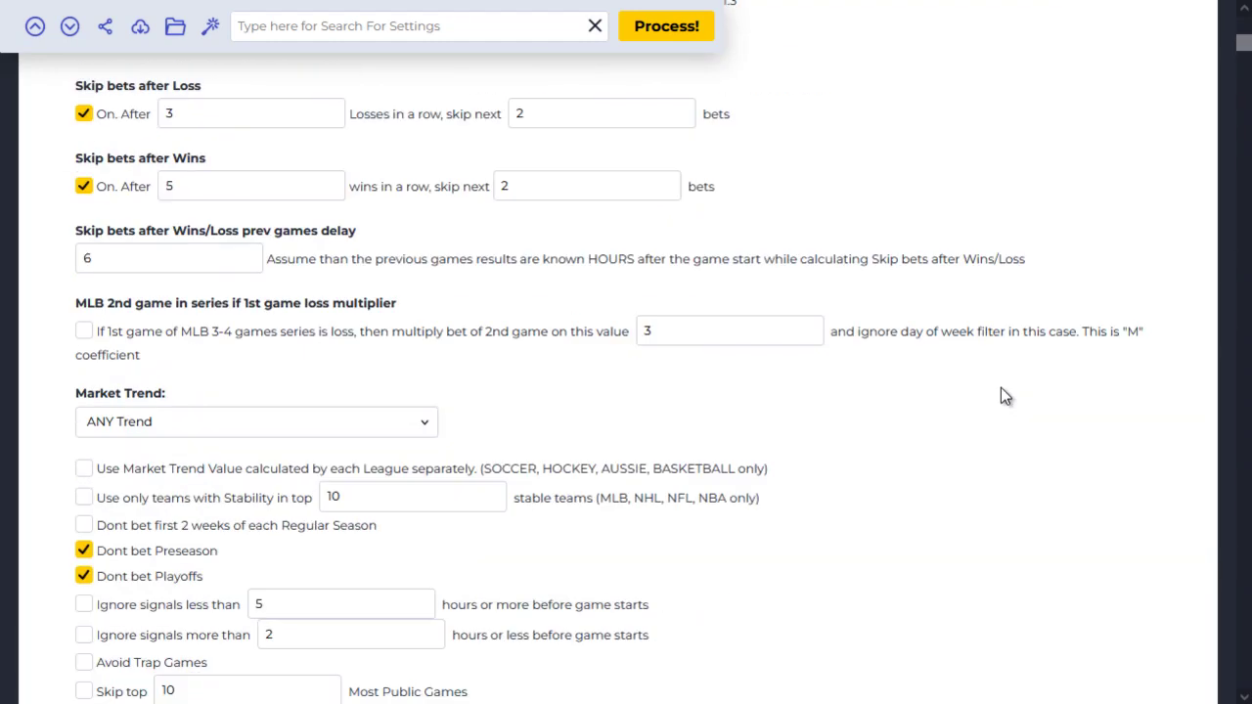
pyautogui.scroll(9, 1000, 387)
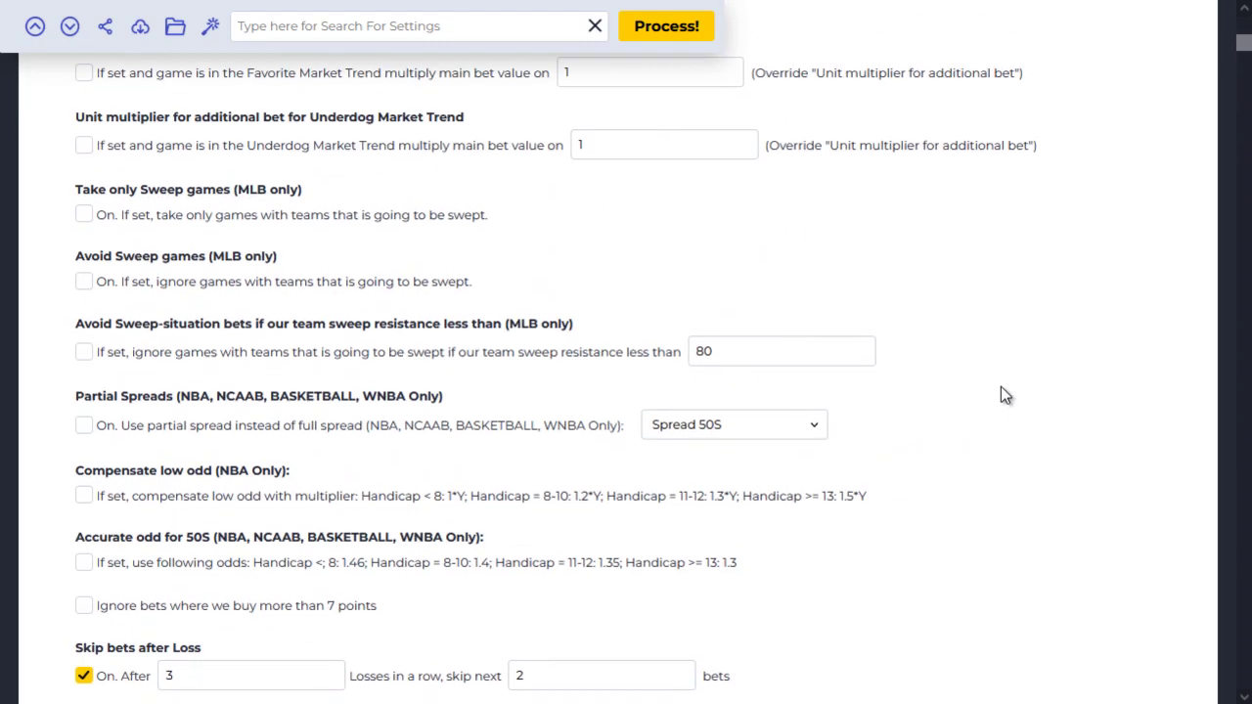
pyautogui.scroll(18, 997, 386)
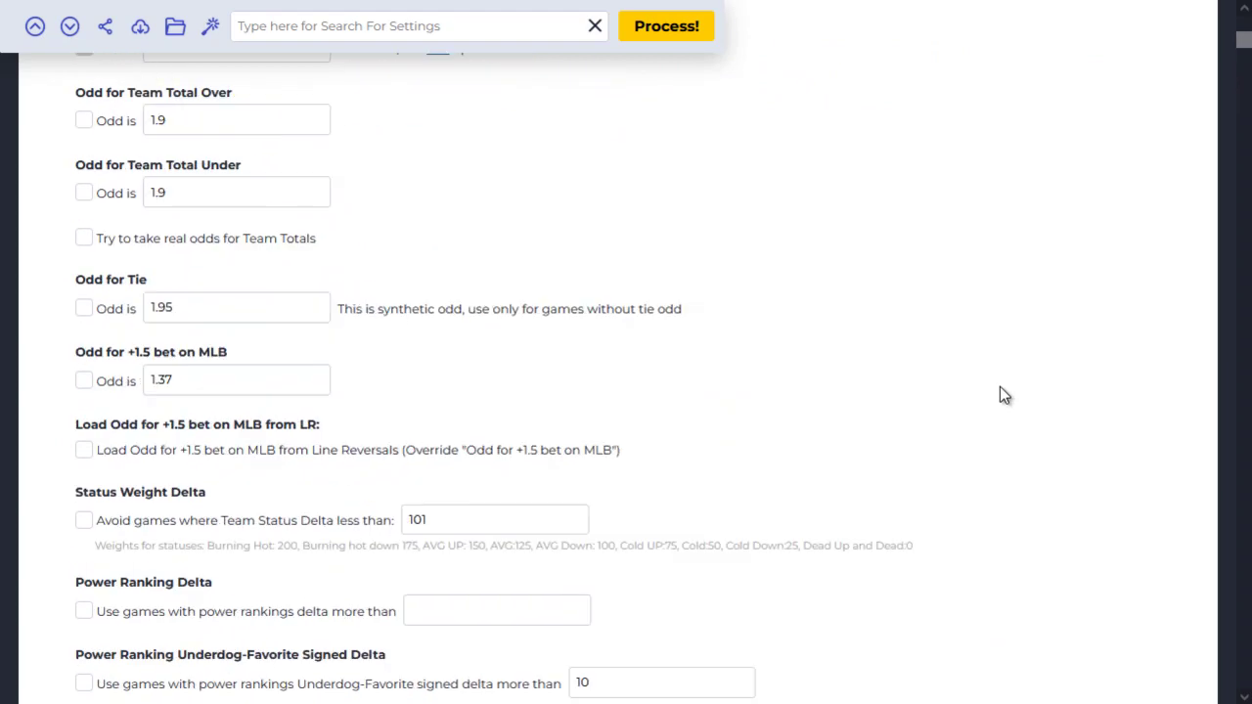
pyautogui.scroll(20, 999, 386)
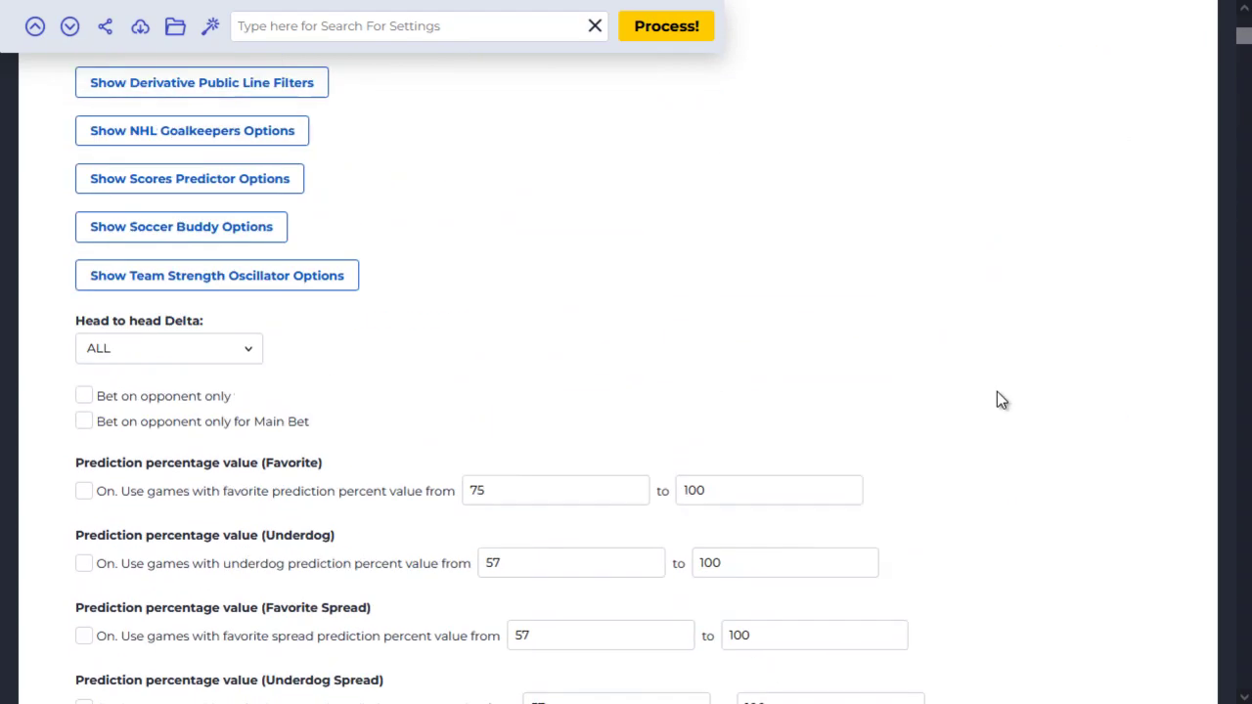
pyautogui.scroll(2, 962, 342)
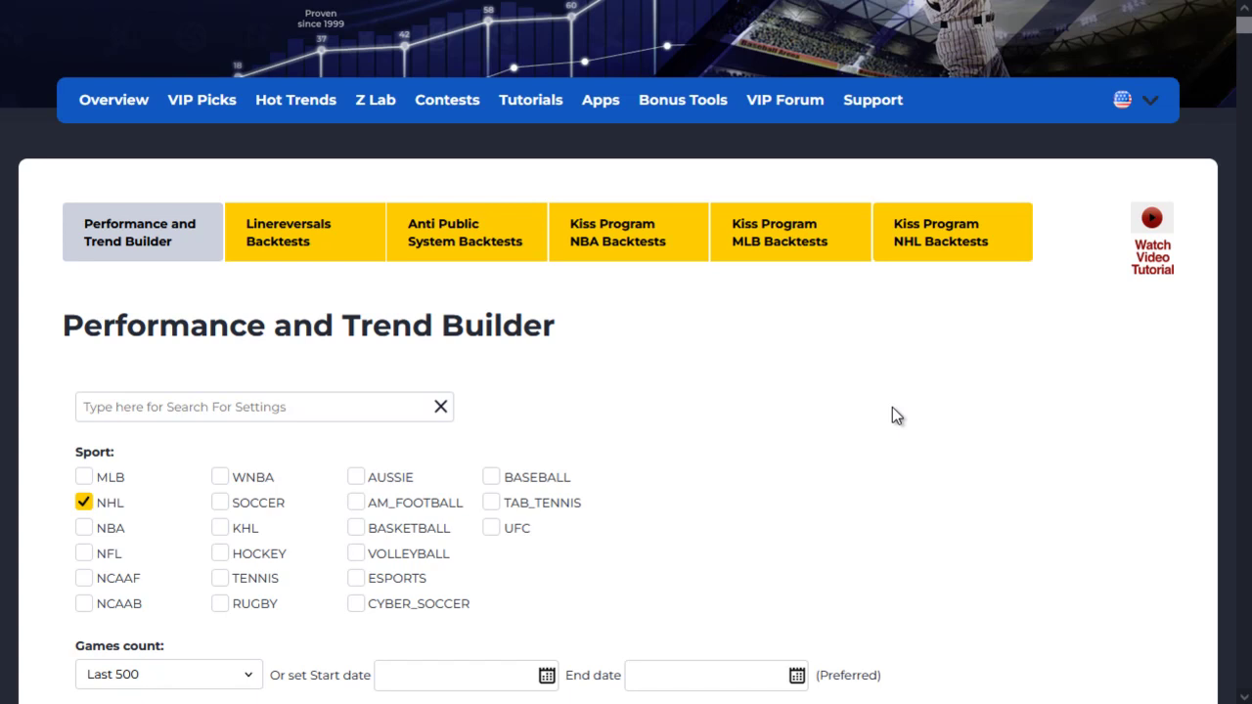
pyautogui.scroll(2, 671, 474)
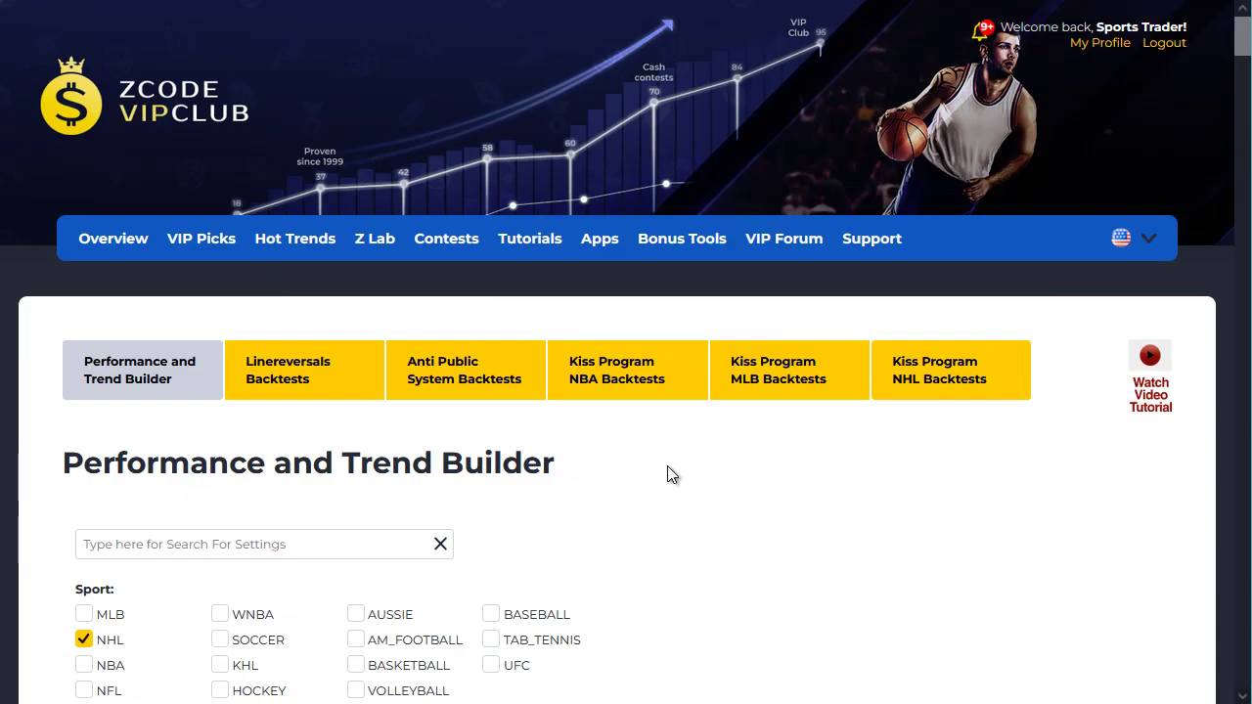